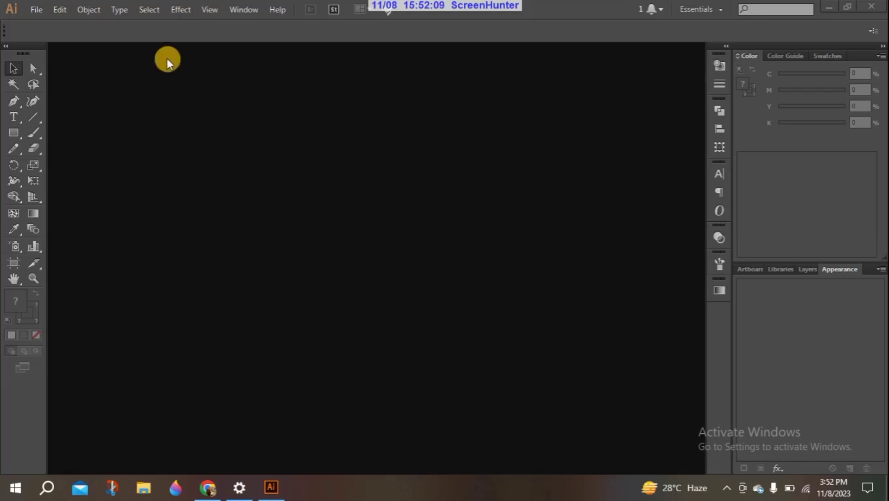
Start a new document with the Print profile and list the available page sizes
{"action": "left_click", "coordinate": [39, 11]}
{"action": "left_click", "coordinate": [72, 30]}
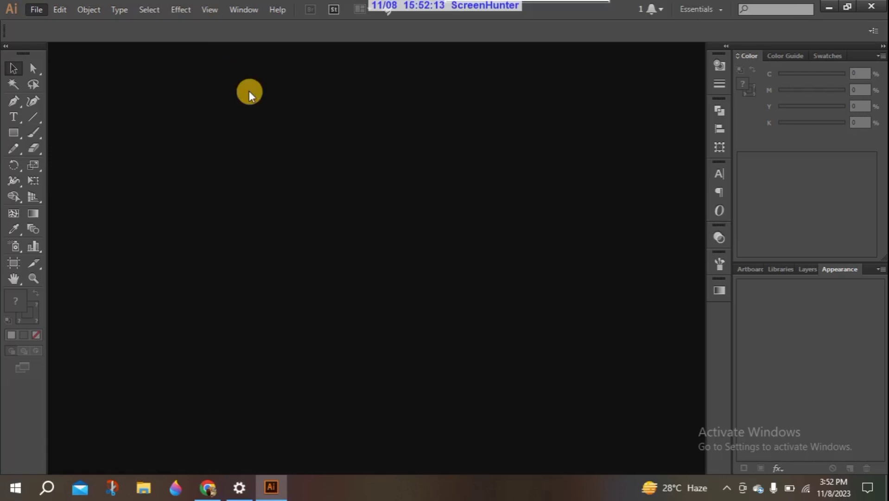
{"action": "left_click_drag", "start_coordinate": [436, 60], "coordinate": [454, 43]}
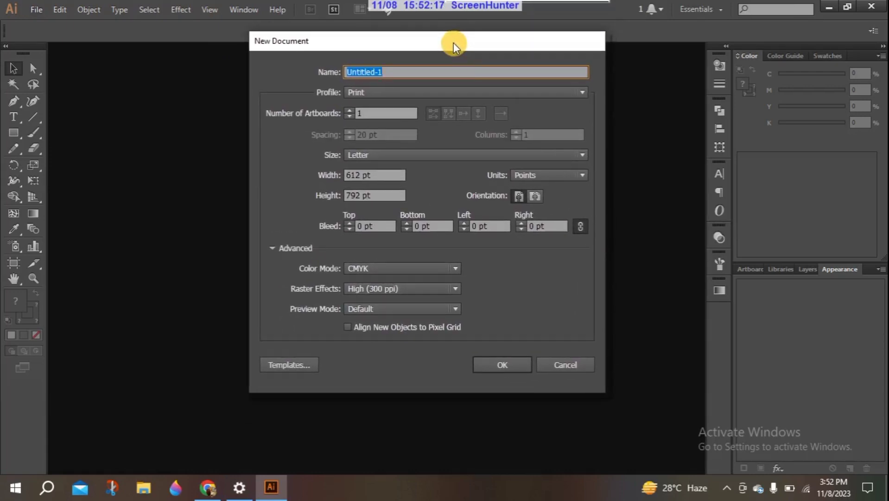
{"action": "left_click", "coordinate": [438, 93]}
{"action": "left_click", "coordinate": [438, 93]}
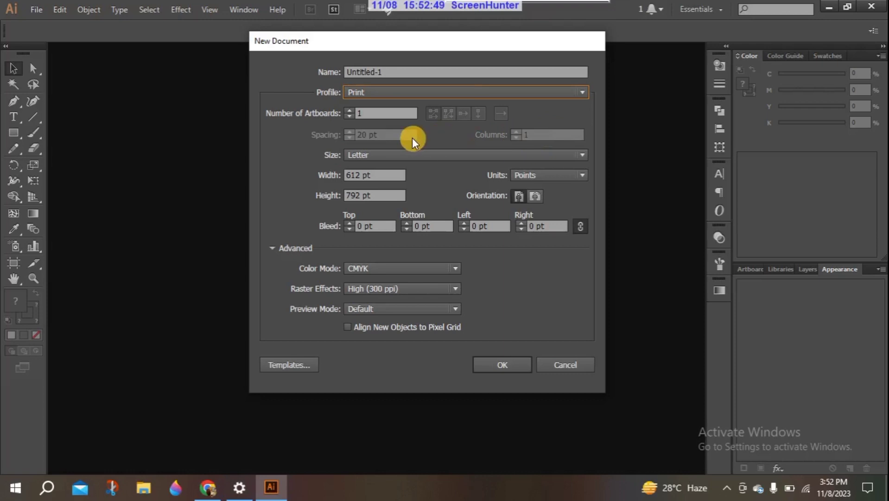
{"action": "left_click", "coordinate": [389, 154]}
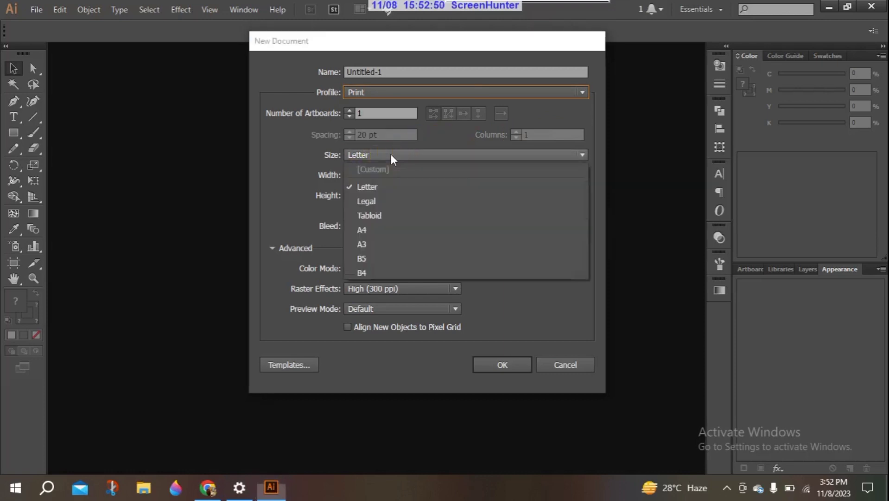
Set the page to A3 in Millimeters with landscape orientation, 420 × 297 mm
{"action": "left_click", "coordinate": [384, 243]}
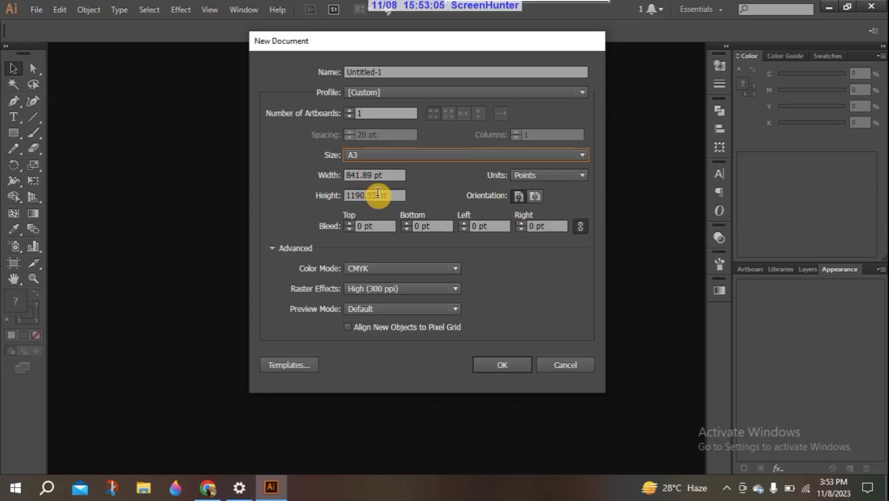
{"action": "left_click", "coordinate": [529, 176]}
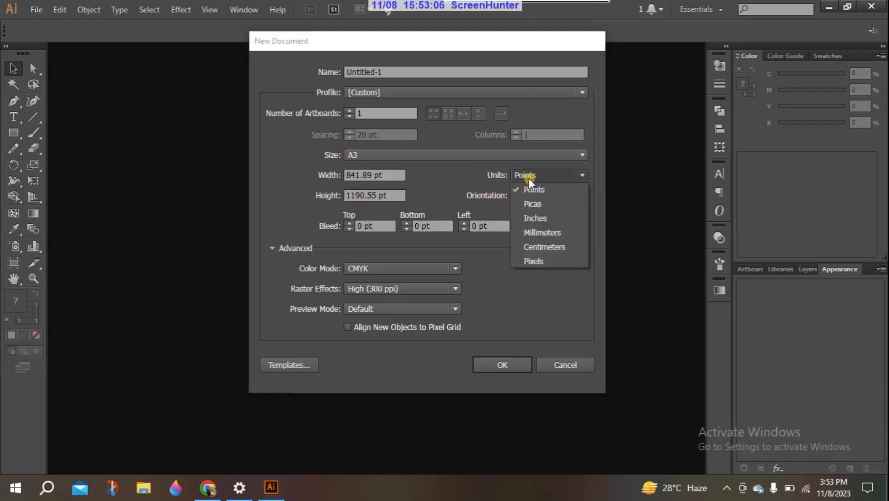
{"action": "left_click", "coordinate": [546, 234]}
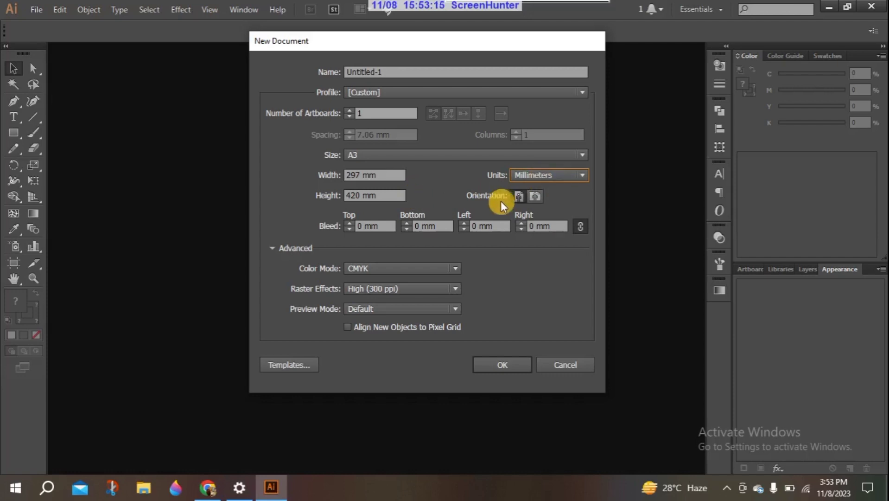
{"action": "left_click", "coordinate": [534, 197]}
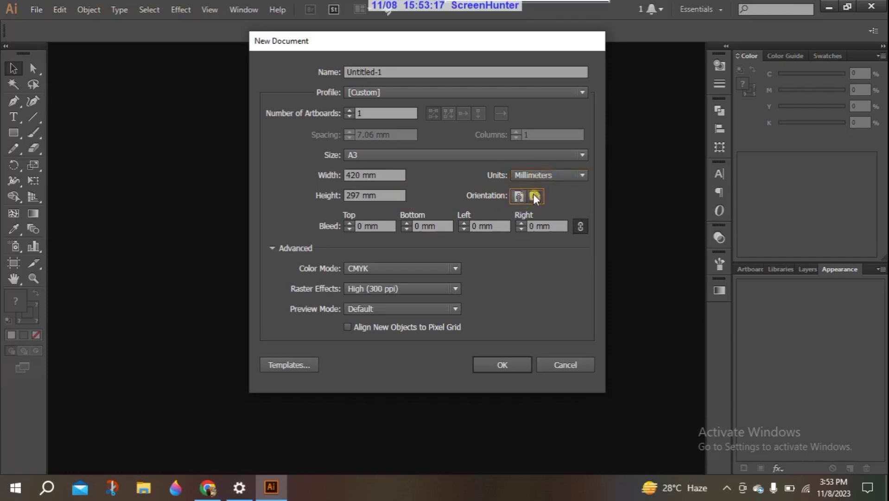
{"action": "left_click", "coordinate": [533, 197]}
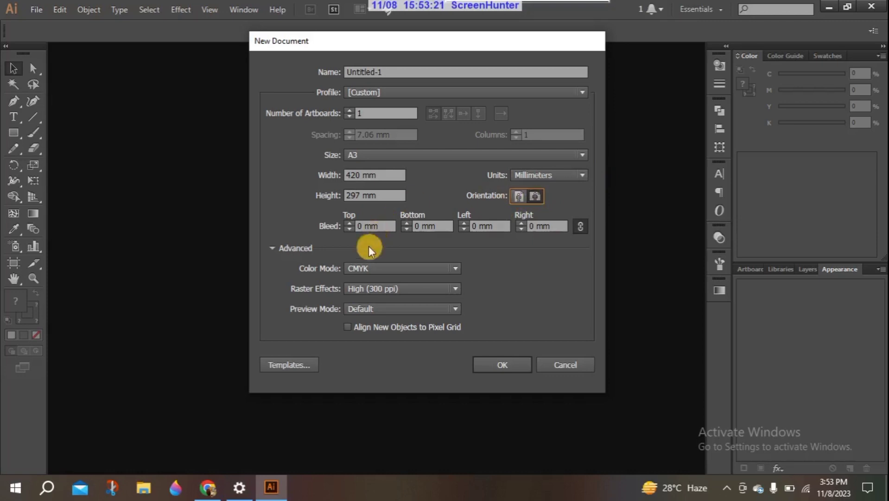
Enter a 3 mm bleed, keep CMYK and High (300 ppi), and create the document
{"action": "left_click_drag", "start_coordinate": [362, 226], "coordinate": [345, 231]}
{"action": "key", "text": "BackSpace"}
{"action": "type", "text": "3"}
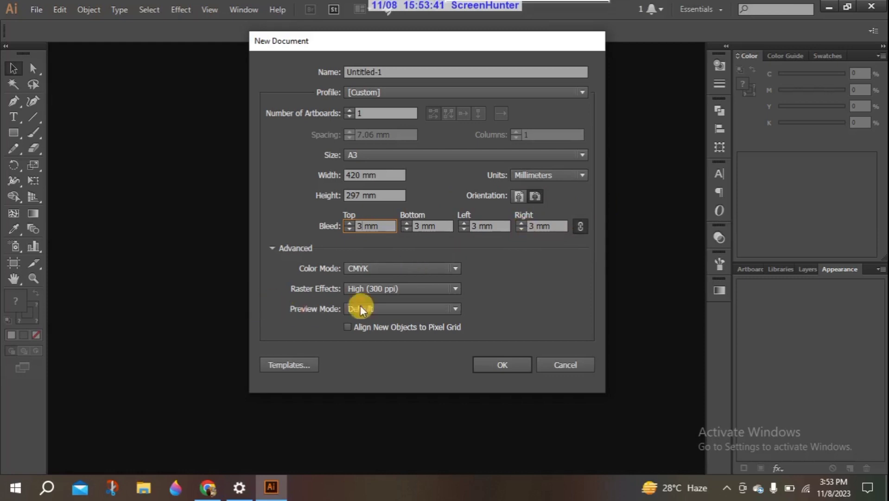
{"action": "left_click", "coordinate": [455, 267]}
{"action": "left_click", "coordinate": [455, 267]}
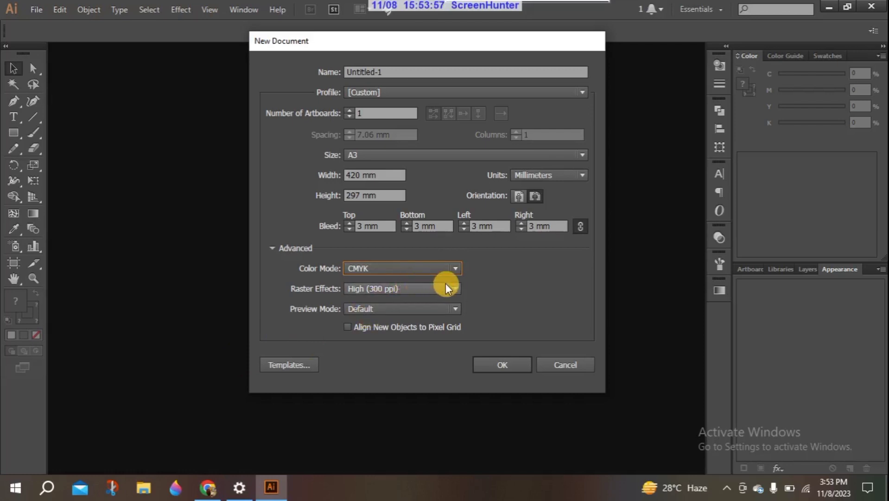
{"action": "left_click", "coordinate": [454, 288]}
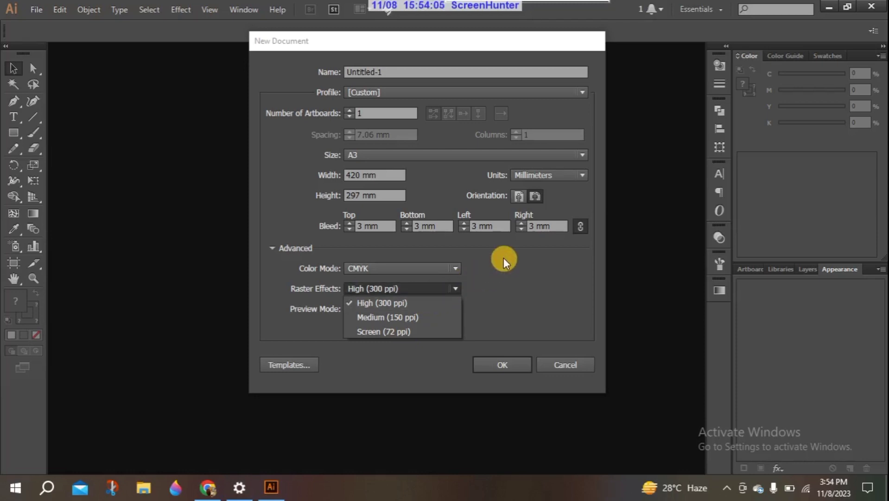
{"action": "left_click", "coordinate": [456, 291]}
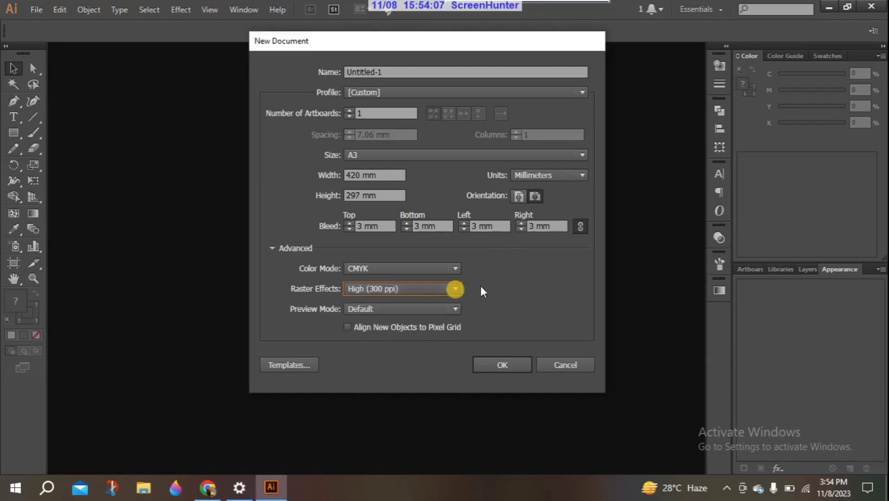
{"action": "left_click", "coordinate": [493, 363]}
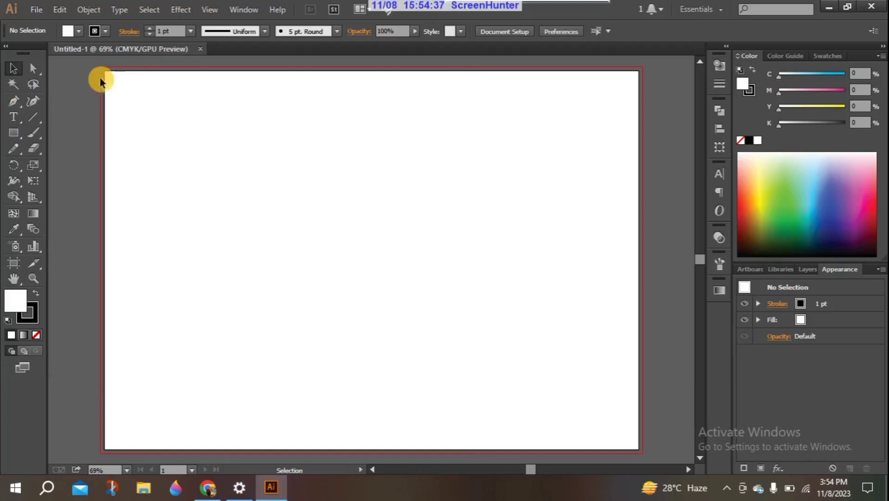
Zoom into the top-left corner and draw a 127.664 × 58.066 mm light-green rectangle
{"action": "left_click", "coordinate": [33, 278]}
{"action": "left_click_drag", "start_coordinate": [96, 211], "coordinate": [113, 173]}
{"action": "left_click", "coordinate": [13, 69]}
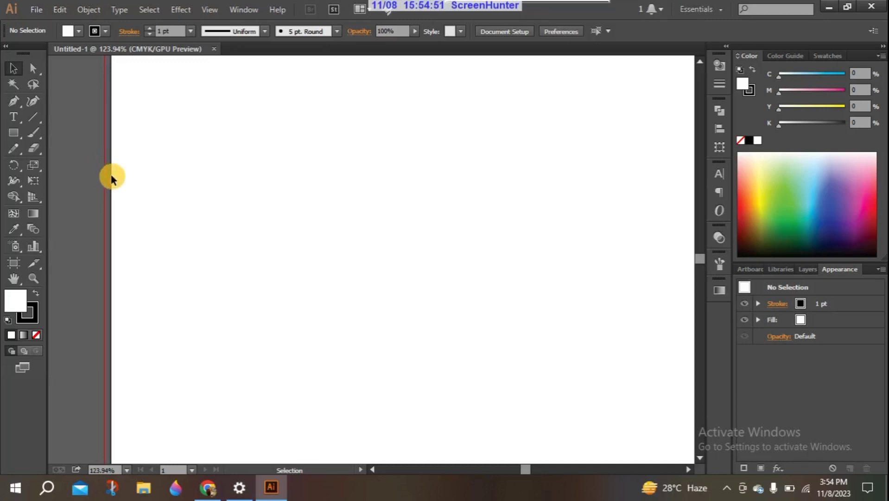
{"action": "left_click", "coordinate": [14, 133]}
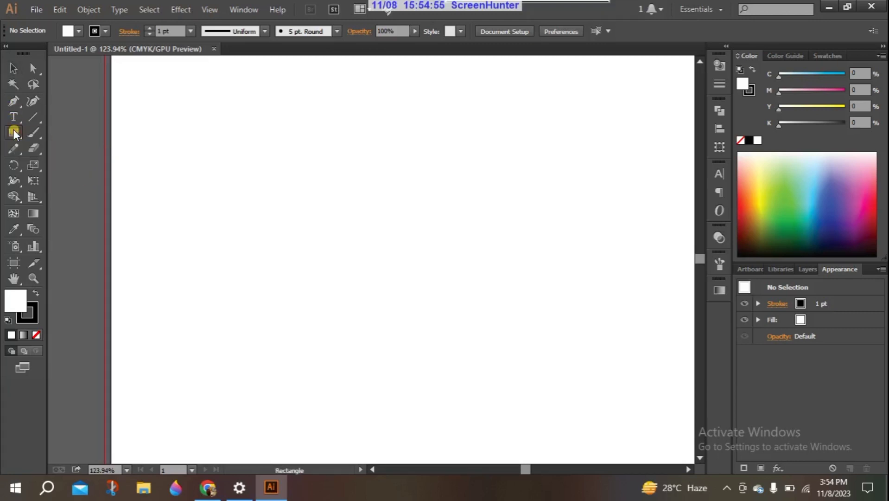
{"action": "left_click_drag", "start_coordinate": [110, 129], "coordinate": [403, 262]}
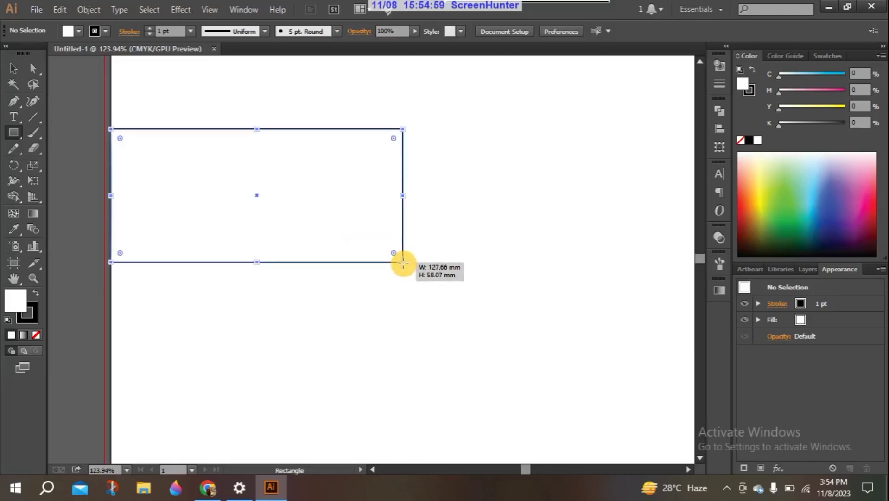
{"action": "left_click", "coordinate": [14, 69]}
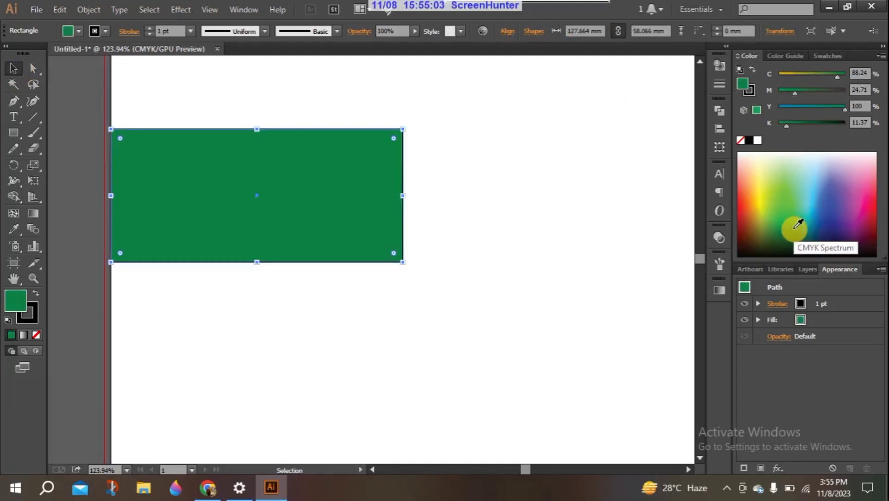
{"action": "left_click", "coordinate": [788, 197]}
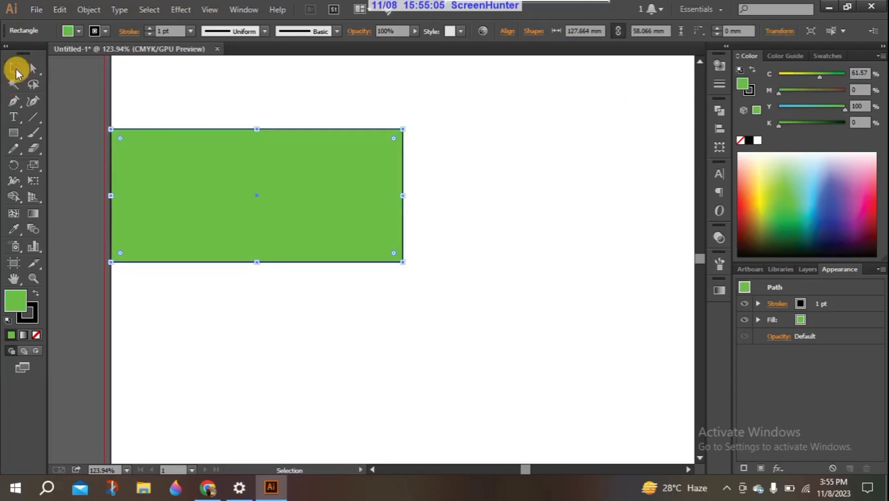
{"action": "left_click", "coordinate": [60, 122]}
{"action": "left_click", "coordinate": [237, 162]}
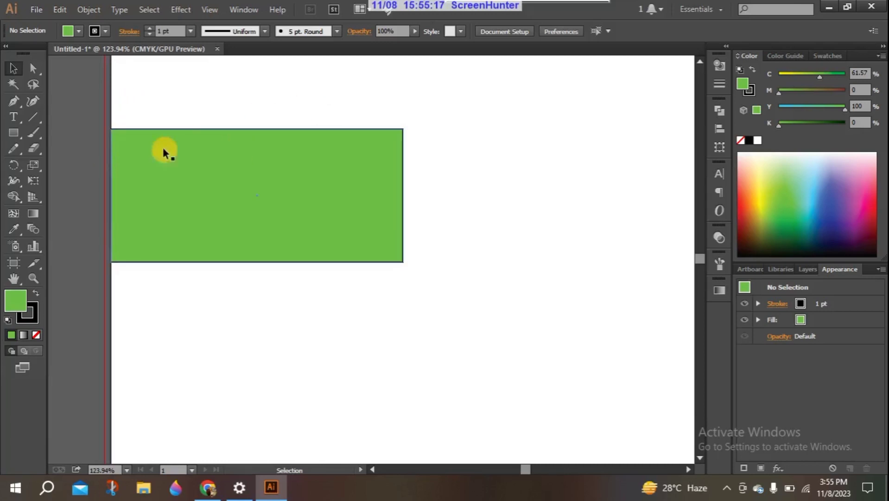
Drag the rectangle's left edge back and forth until its width reads 125.809 mm
{"action": "left_click", "coordinate": [113, 189]}
{"action": "left_click_drag", "start_coordinate": [110, 197], "coordinate": [121, 196]}
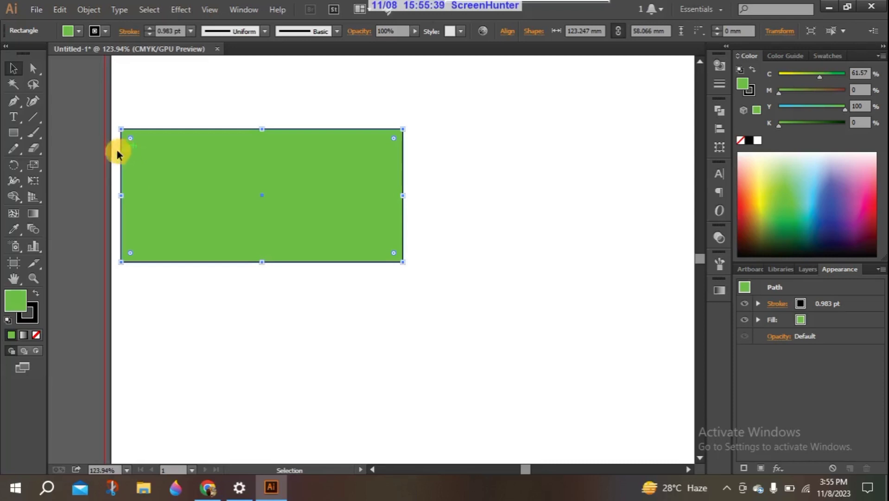
{"action": "mouse_move", "coordinate": [122, 195]}
{"action": "left_mouse_down"}
{"action": "mouse_move", "coordinate": [112, 196]}
{"action": "mouse_move", "coordinate": [129, 196]}
{"action": "left_mouse_up"}
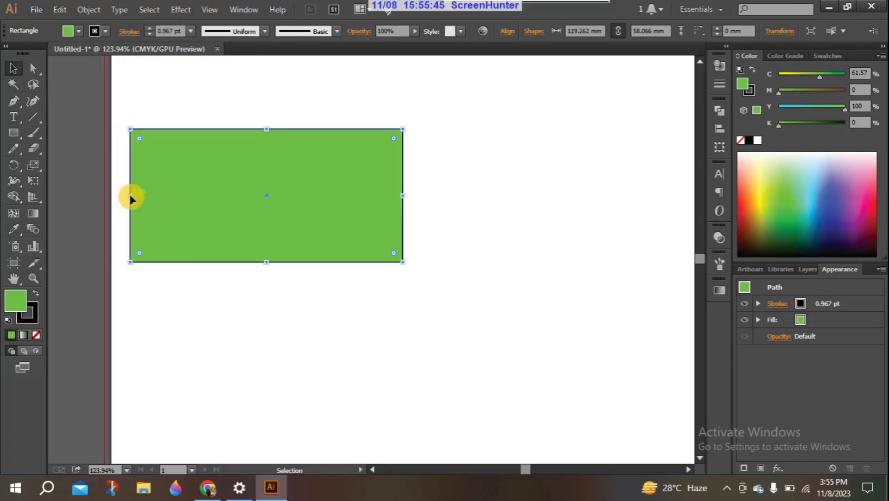
{"action": "left_click_drag", "start_coordinate": [130, 195], "coordinate": [111, 190]}
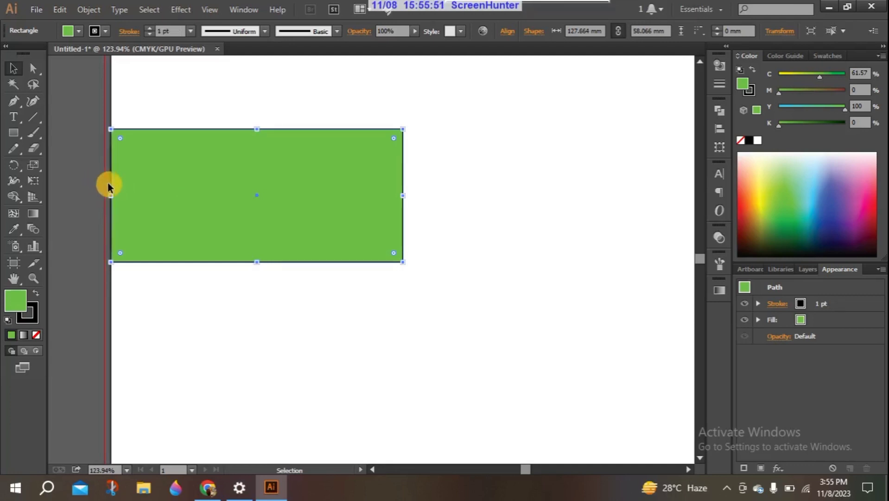
{"action": "left_click_drag", "start_coordinate": [112, 199], "coordinate": [118, 198]}
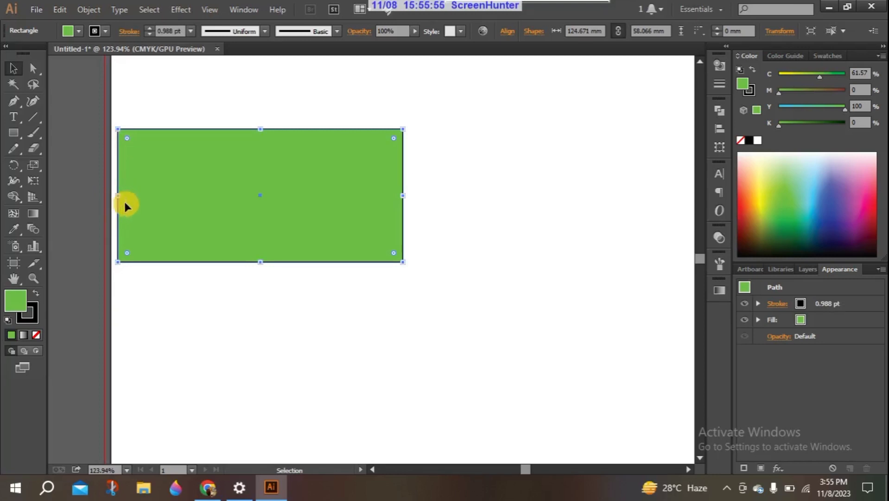
{"action": "left_click_drag", "start_coordinate": [120, 195], "coordinate": [115, 195]}
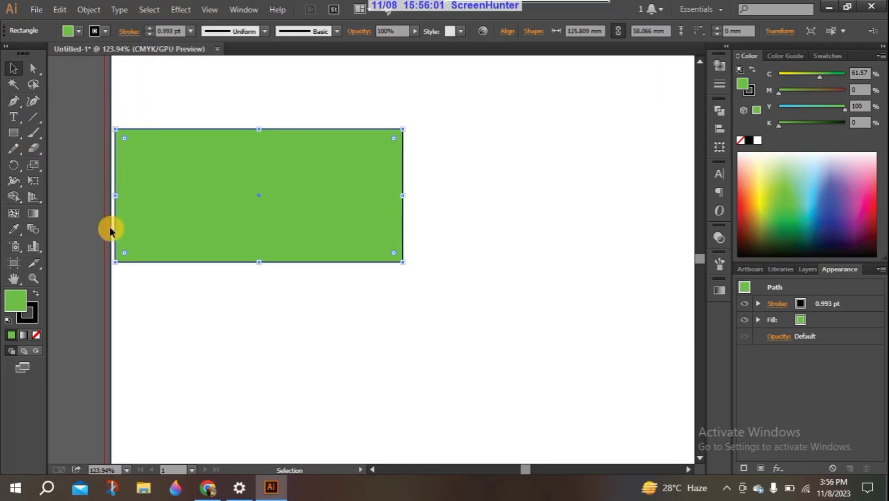
Show the rulers, drop a vertical guide, and stretch the left edge to the bleed (127.249 mm)
{"action": "key", "text": "ctrl+r"}
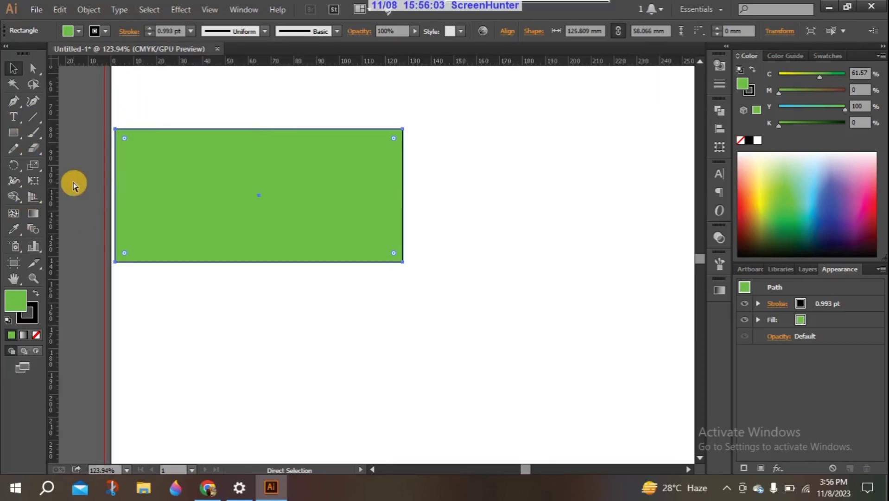
{"action": "left_click_drag", "start_coordinate": [52, 186], "coordinate": [107, 195]}
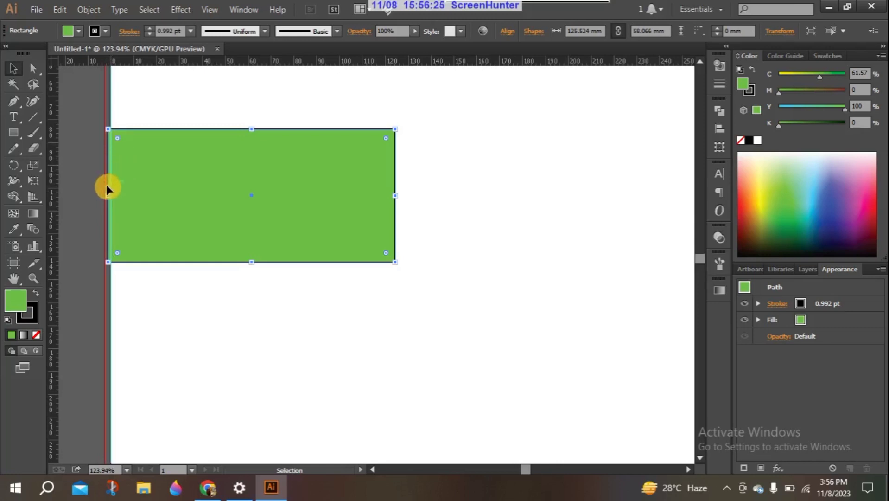
{"action": "left_click_drag", "start_coordinate": [108, 195], "coordinate": [108, 197]}
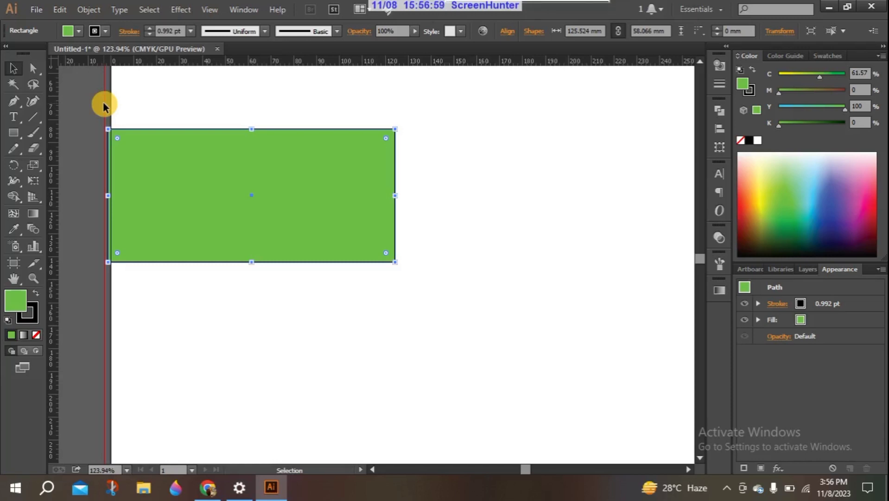
{"action": "left_click_drag", "start_coordinate": [109, 193], "coordinate": [105, 197]}
{"action": "left_click", "coordinate": [94, 183]}
{"action": "left_click", "coordinate": [117, 184]}
{"action": "left_click", "coordinate": [105, 193]}
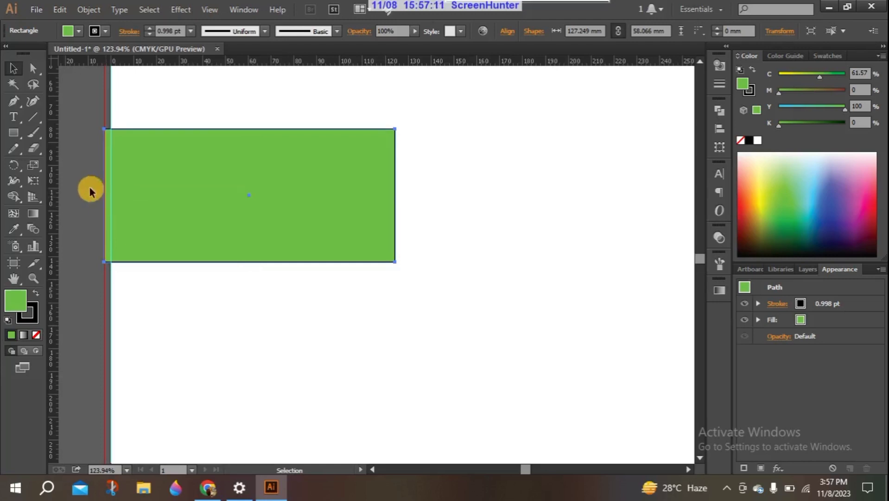
{"action": "left_click", "coordinate": [89, 187]}
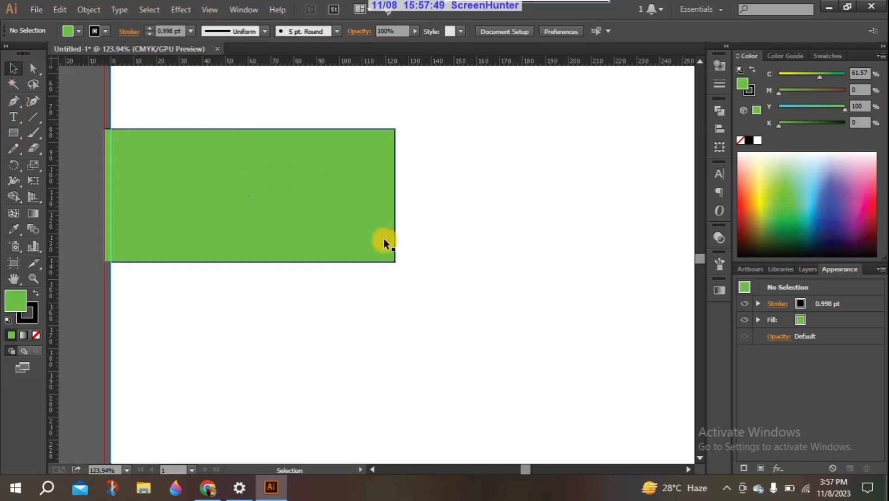
Delete the green rectangle and fit the artboard in the window
{"action": "left_click_drag", "start_coordinate": [414, 283], "coordinate": [183, 115]}
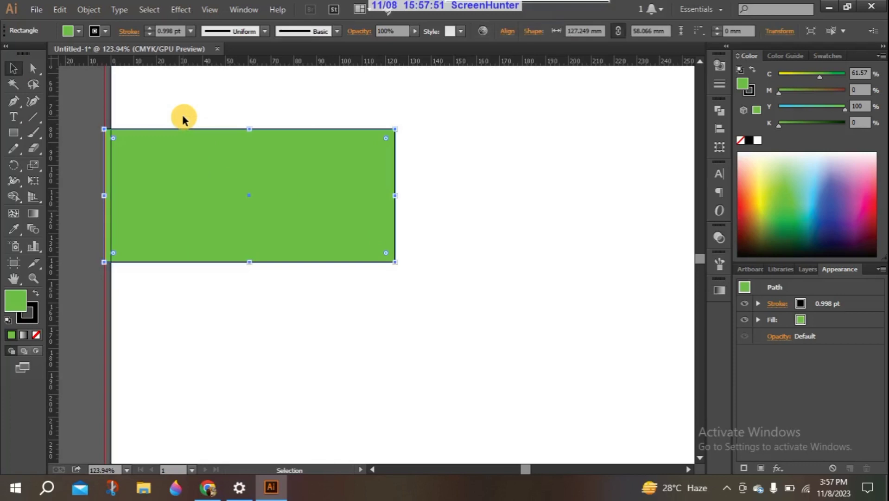
{"action": "key", "text": "Delete"}
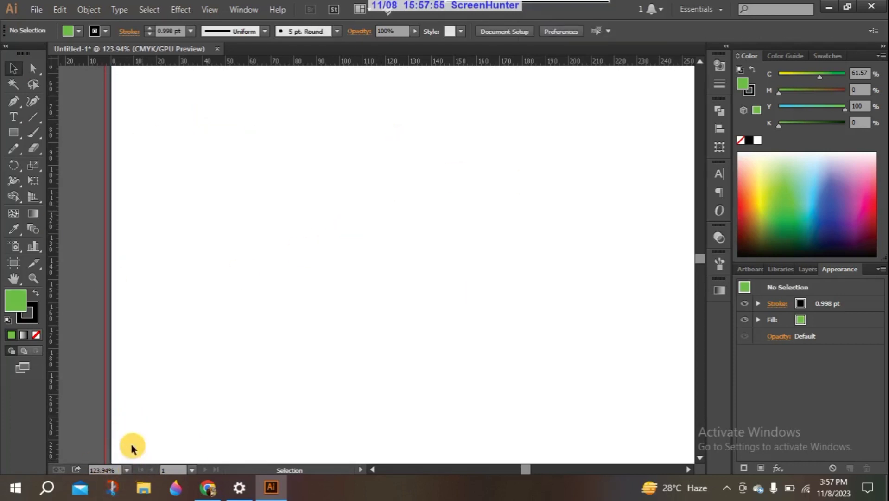
{"action": "key", "text": "ctrl+0"}
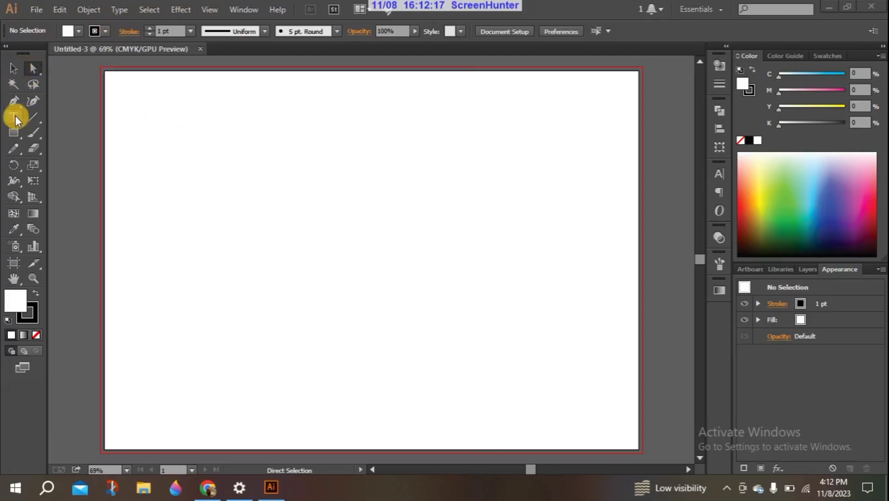
Draw a 426 × 303 mm rectangle covering the artboard and bleed, and fill it green
{"action": "left_click", "coordinate": [13, 133]}
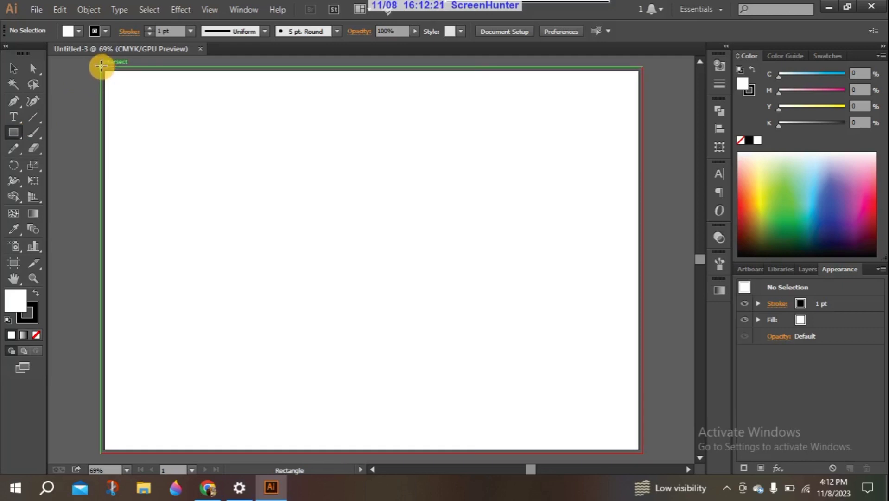
{"action": "left_click_drag", "start_coordinate": [101, 64], "coordinate": [642, 417]}
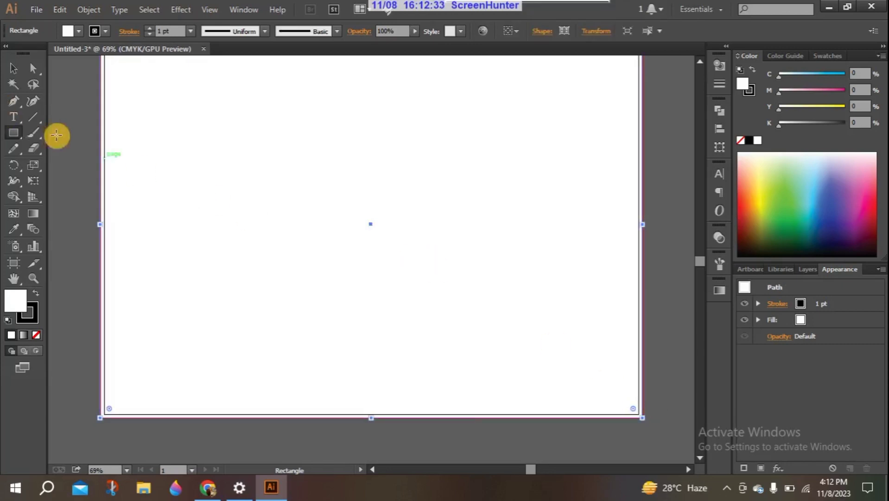
{"action": "left_click", "coordinate": [14, 67]}
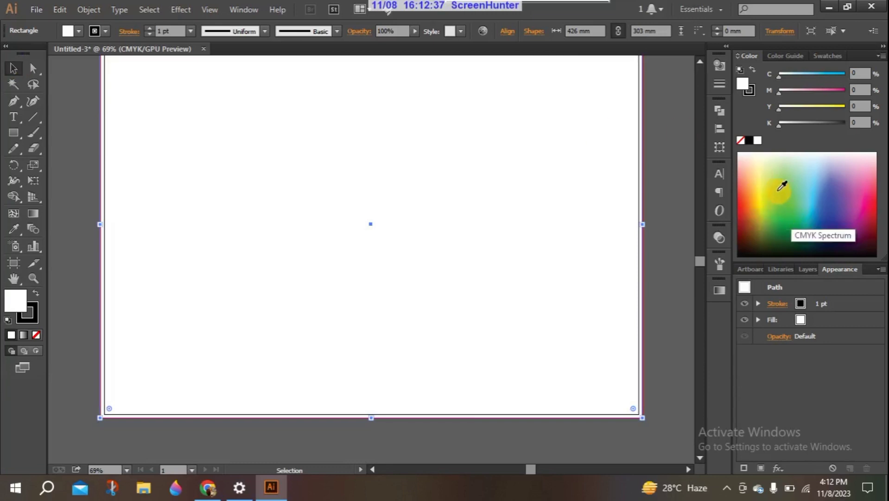
{"action": "left_click", "coordinate": [781, 189]}
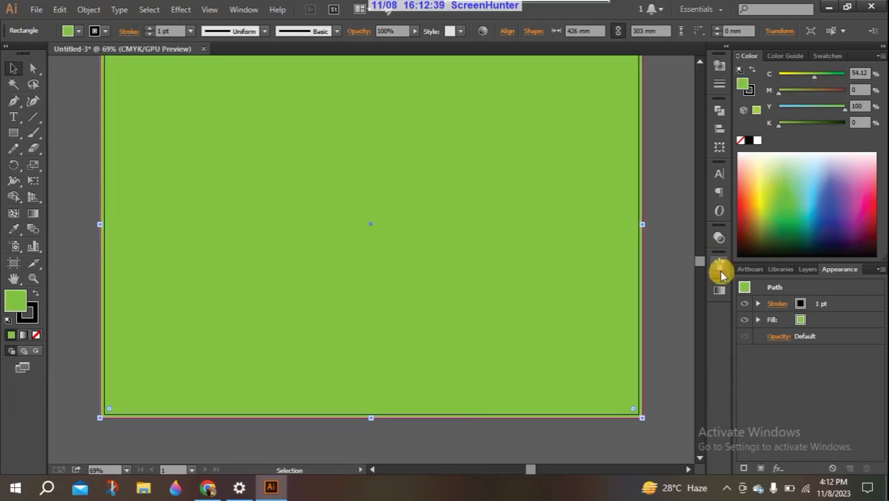
Fit the artboard in view, turn on rulers, and drag a vertical guide to the artboard's centre
{"action": "scroll", "coordinate": [702, 257], "scroll_direction": "up", "scroll_amount": 3}
{"action": "scroll", "coordinate": [702, 256], "scroll_direction": "down", "scroll_amount": 3}
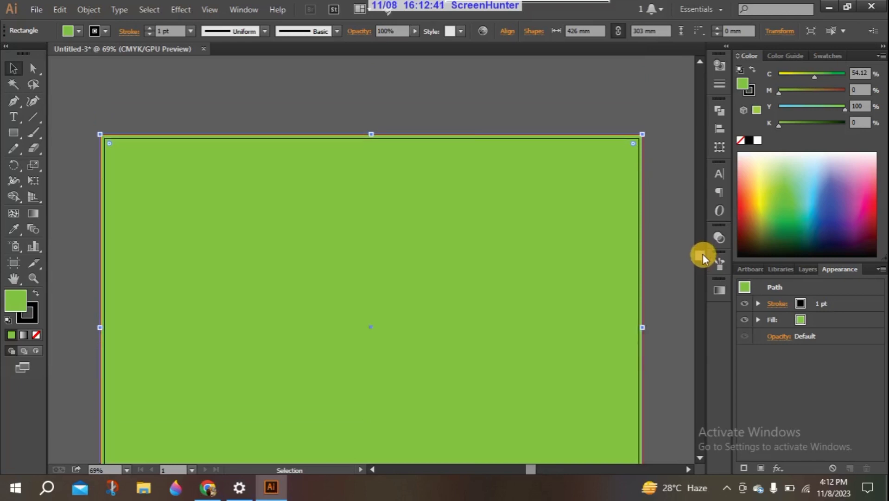
{"action": "left_click_drag", "start_coordinate": [702, 255], "coordinate": [703, 257]}
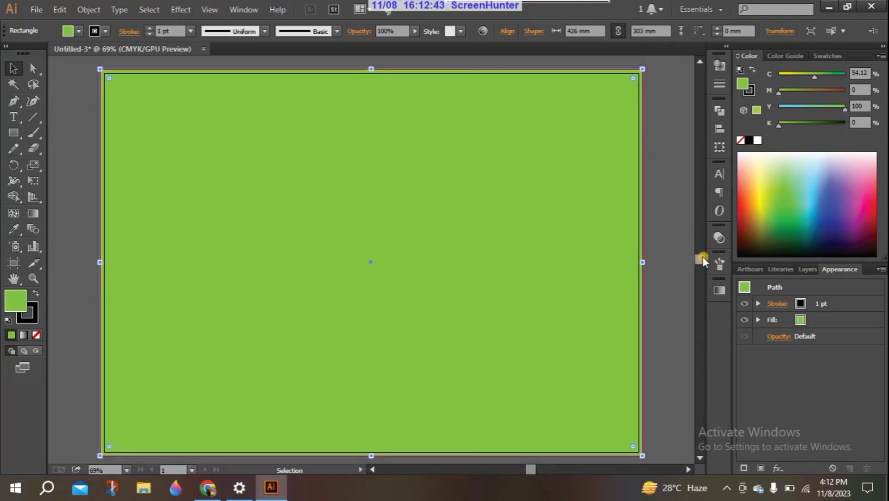
{"action": "key", "text": "ctrl+0"}
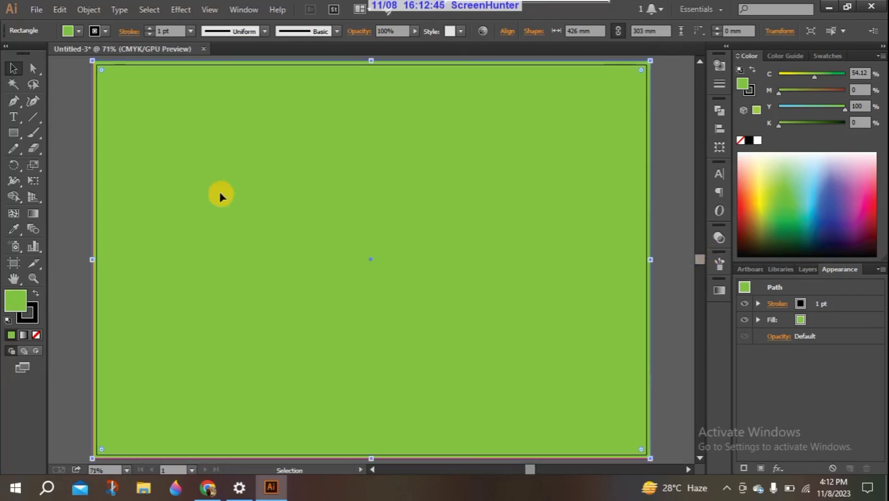
{"action": "key", "text": "a"}
{"action": "key", "text": "ctrl+r"}
{"action": "key", "text": "v"}
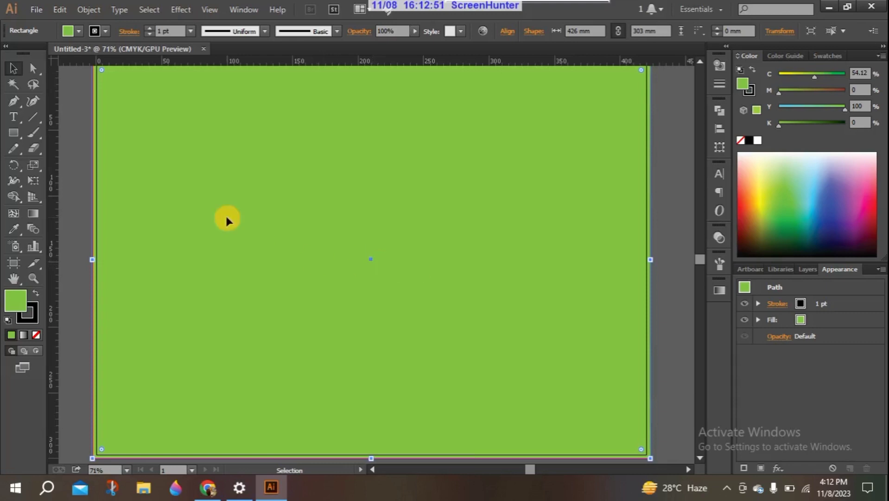
{"action": "left_click_drag", "start_coordinate": [52, 203], "coordinate": [371, 242]}
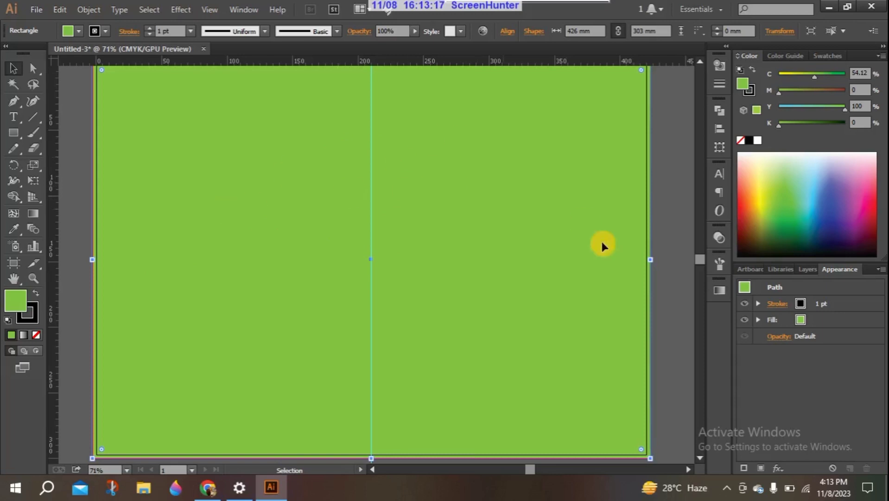
{"action": "scroll", "coordinate": [700, 254], "scroll_direction": "up", "scroll_amount": 3}
Paste a copy of the green rectangle in front and narrow it to the centre guide, 212.759 mm wide
{"action": "scroll", "coordinate": [700, 254], "scroll_direction": "down", "scroll_amount": 1}
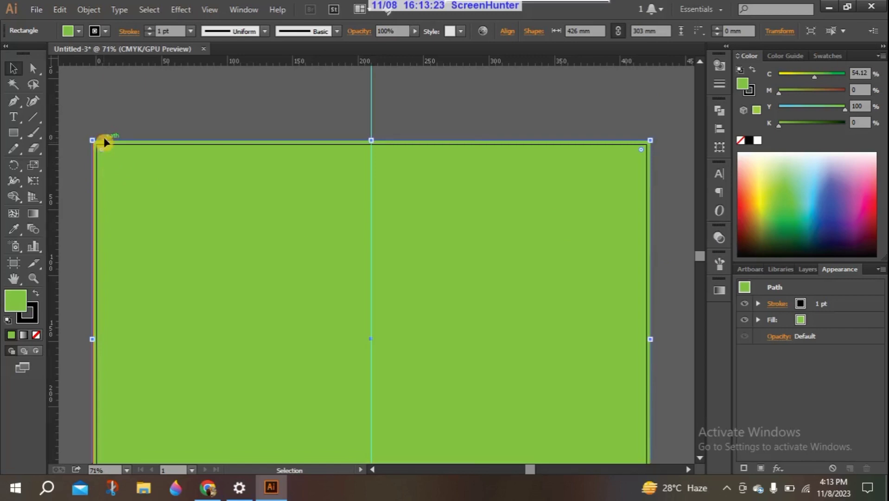
{"action": "left_click", "coordinate": [133, 107]}
{"action": "left_click", "coordinate": [109, 143]}
{"action": "key", "text": "ctrl+c"}
{"action": "key", "text": "ctrl+f"}
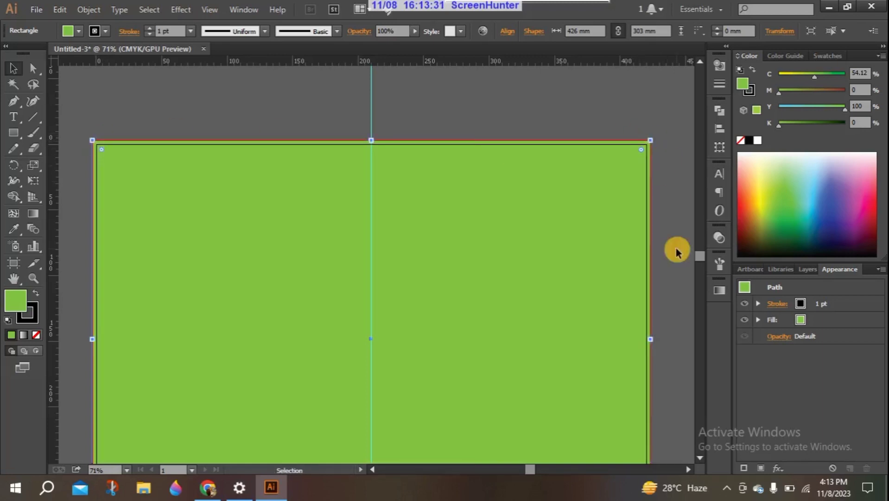
{"action": "mouse_move", "coordinate": [651, 340]}
{"action": "left_mouse_down"}
{"action": "mouse_move", "coordinate": [532, 353]}
{"action": "mouse_move", "coordinate": [371, 351]}
{"action": "left_mouse_up"}
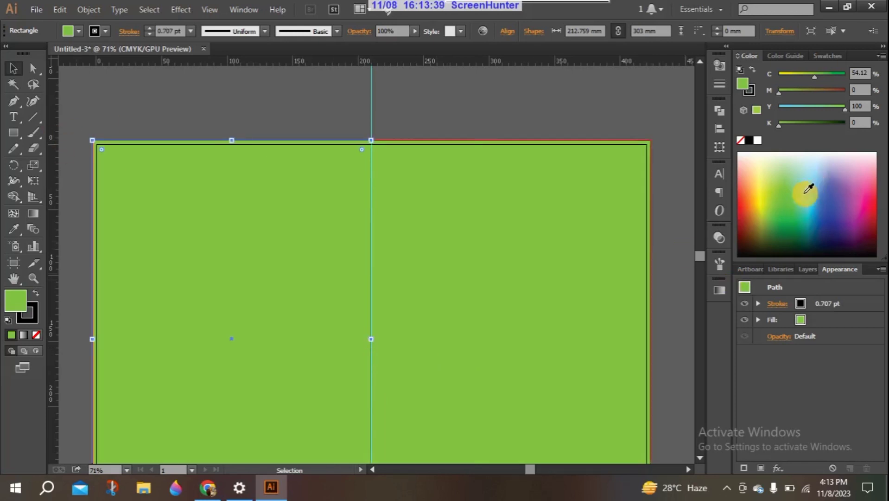
Refill the left-half rectangle pale yellow (C 9.8, Y 83.92) from the Color panel spectrum
{"action": "left_click", "coordinate": [765, 183]}
{"action": "left_click", "coordinate": [765, 172]}
{"action": "left_click", "coordinate": [765, 191]}
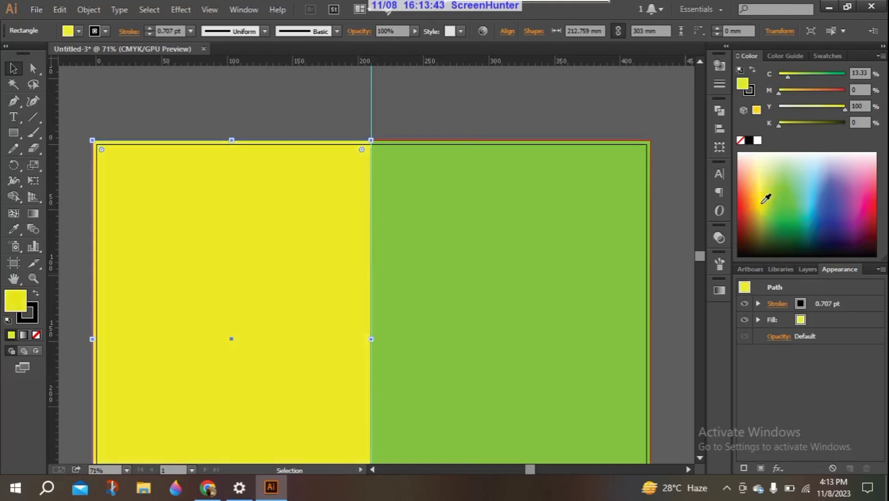
{"action": "left_click", "coordinate": [766, 175]}
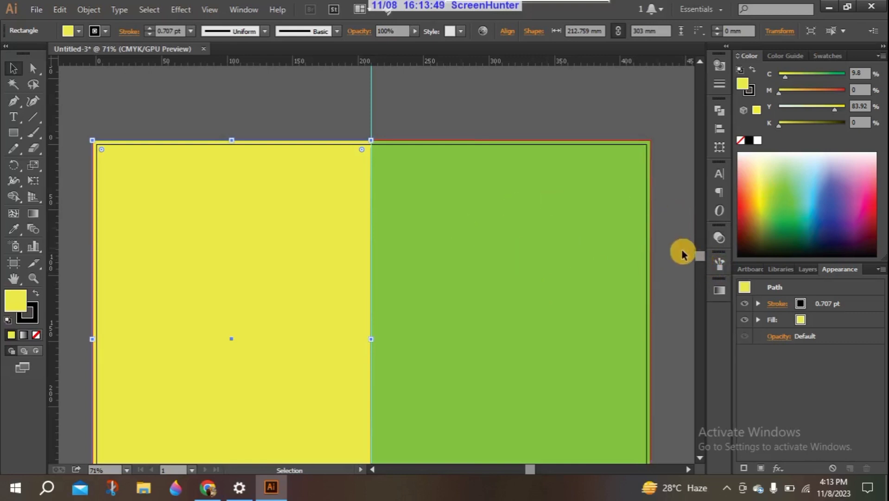
{"action": "scroll", "coordinate": [700, 256], "scroll_direction": "down", "scroll_amount": 4}
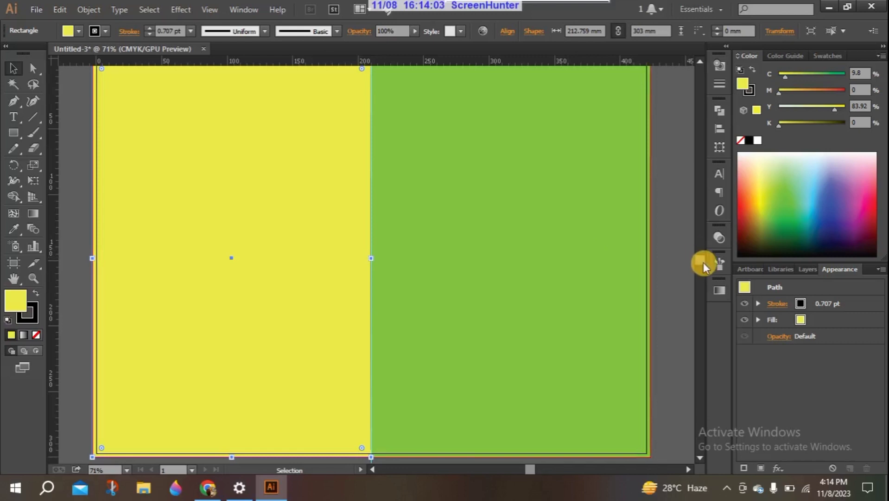
{"action": "scroll", "coordinate": [704, 264], "scroll_direction": "up", "scroll_amount": 1}
{"action": "scroll", "coordinate": [704, 264], "scroll_direction": "down", "scroll_amount": 1}
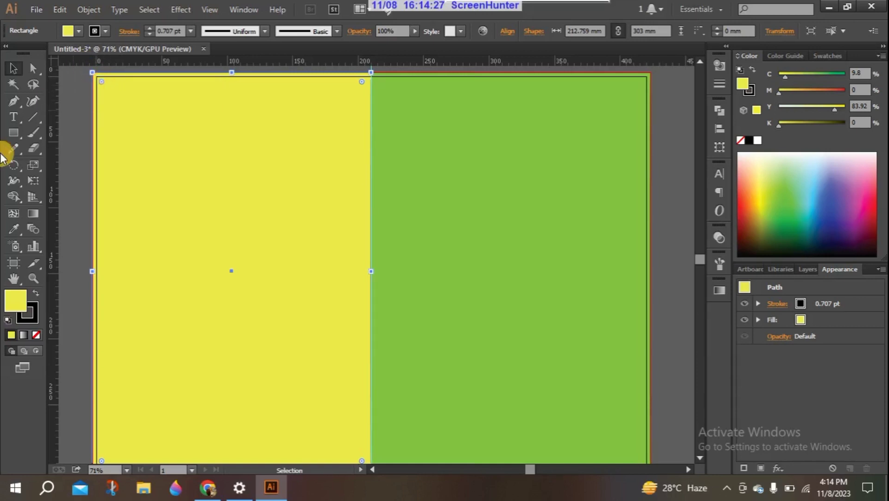
Enter and exit isolation mode on the yellow rectangle, then reselect it
{"action": "double_click", "coordinate": [109, 76]}
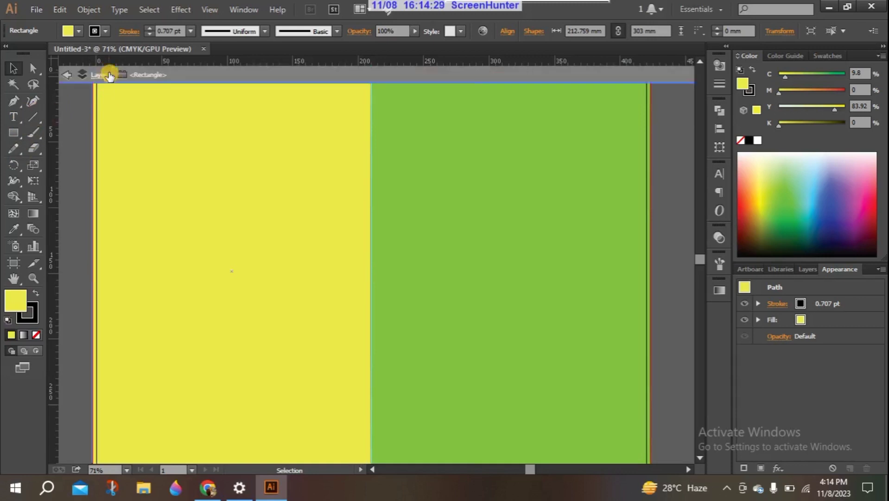
{"action": "left_click", "coordinate": [66, 75]}
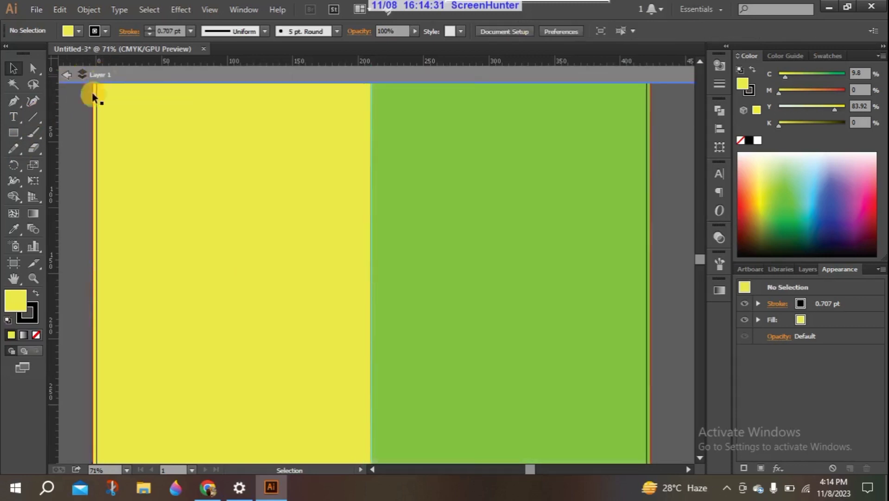
{"action": "double_click", "coordinate": [79, 99]}
{"action": "left_click", "coordinate": [103, 76]}
Bring up Offset Path for the yellow rectangle from the Object > Path menu
{"action": "left_click", "coordinate": [88, 10]}
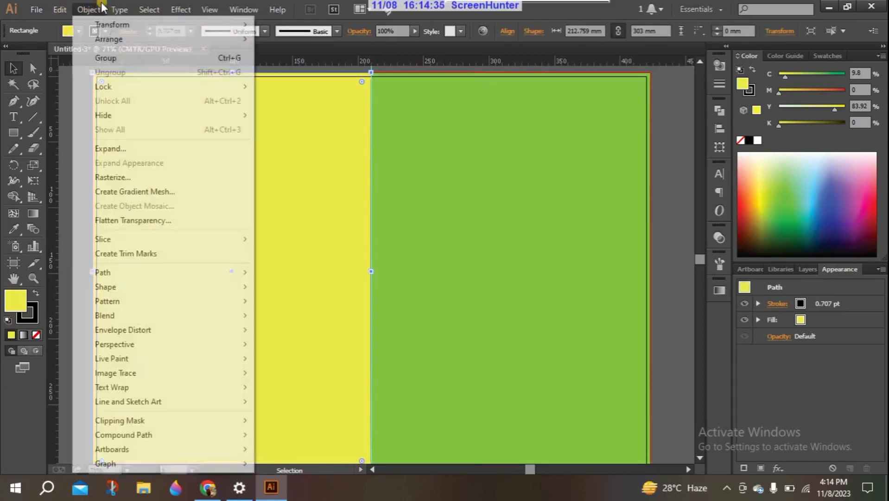
{"action": "mouse_move", "coordinate": [119, 9]}
{"action": "mouse_move", "coordinate": [89, 9]}
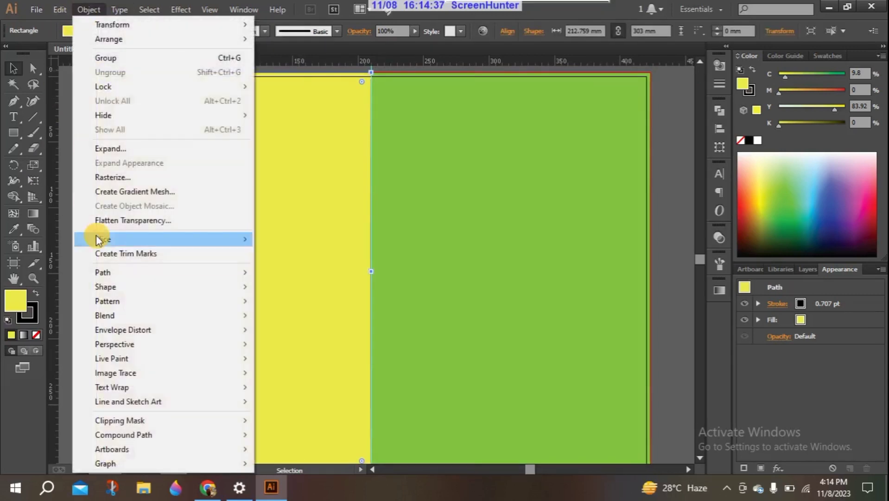
{"action": "mouse_move", "coordinate": [102, 273]}
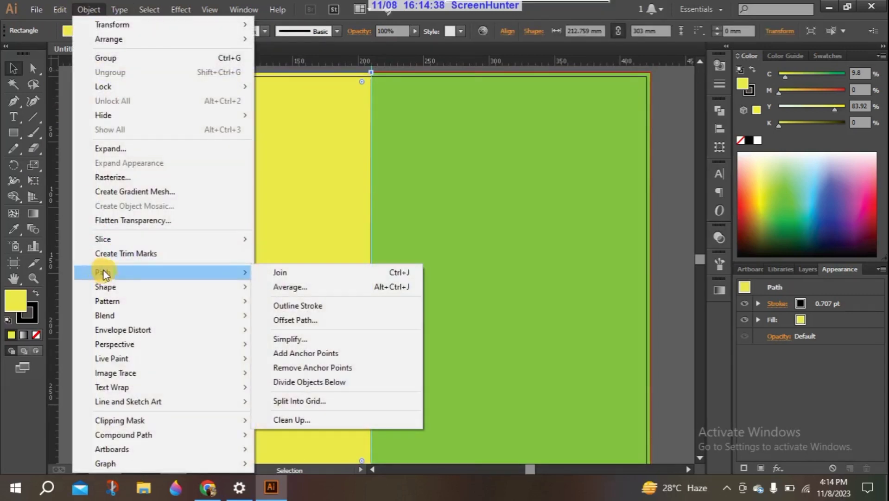
{"action": "left_click", "coordinate": [319, 320]}
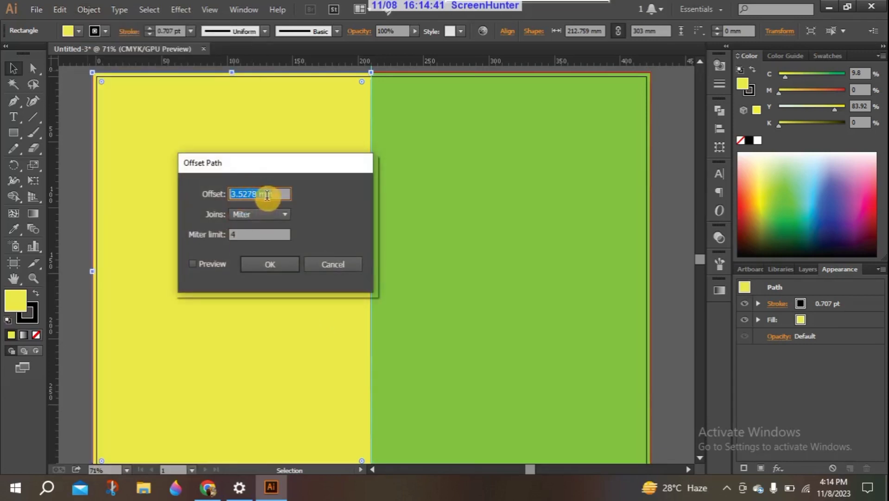
Apply a -3 mm offset with Miter joins, checking it with Preview first
{"action": "left_click", "coordinate": [262, 217]}
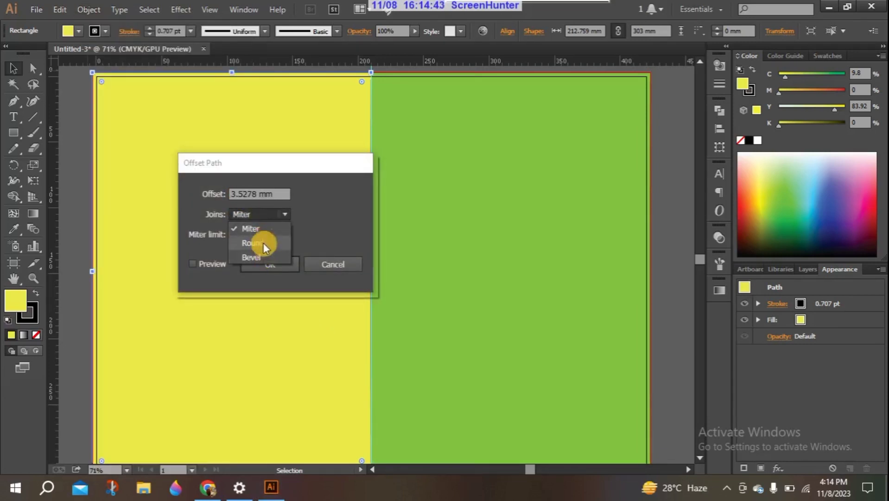
{"action": "left_click", "coordinate": [261, 194]}
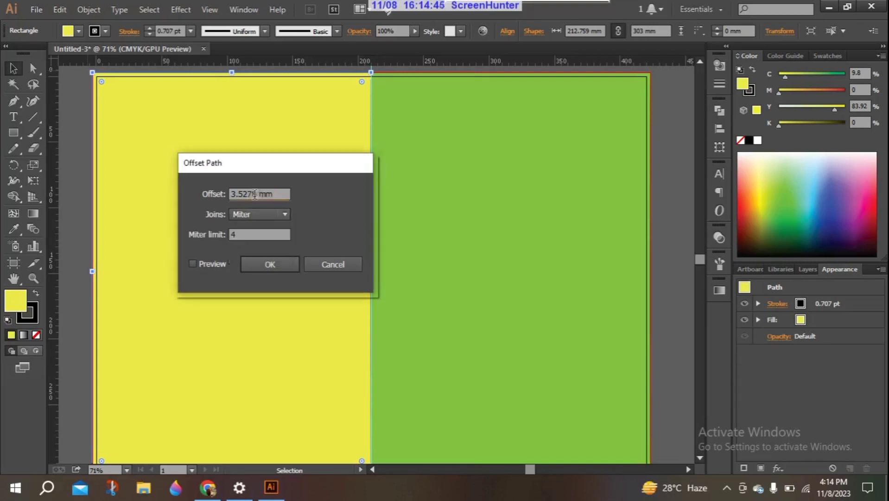
{"action": "left_click_drag", "start_coordinate": [258, 194], "coordinate": [233, 192]}
{"action": "key", "text": "BackSpace"}
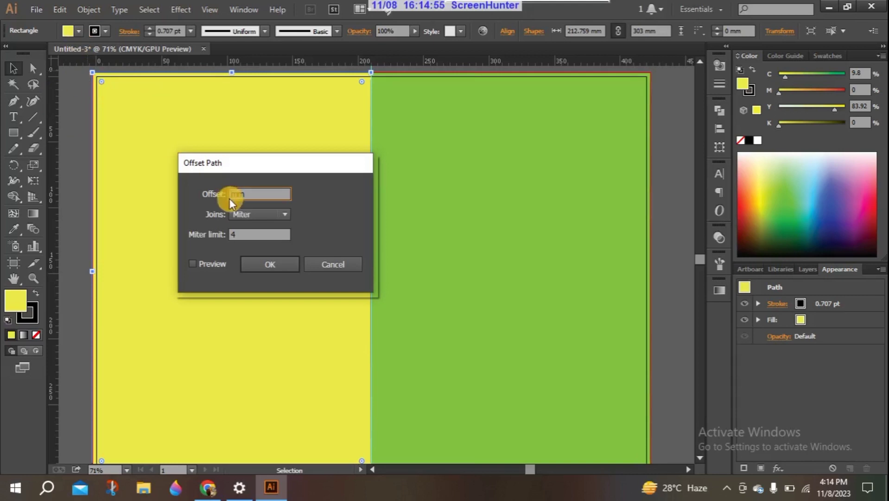
{"action": "key", "text": "BackSpace"}
{"action": "type", "text": "0"}
{"action": "key", "text": "BackSpace"}
{"action": "type", "text": "-3"}
{"action": "left_click", "coordinate": [192, 263]}
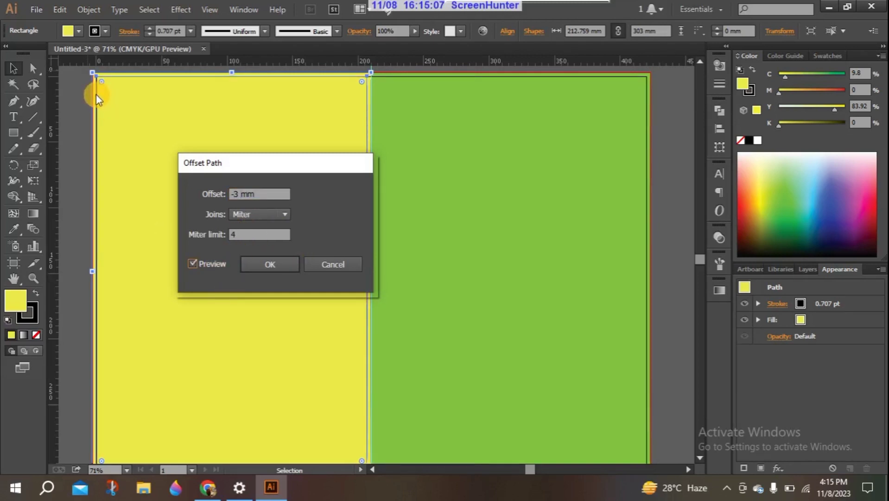
{"action": "left_click", "coordinate": [275, 264]}
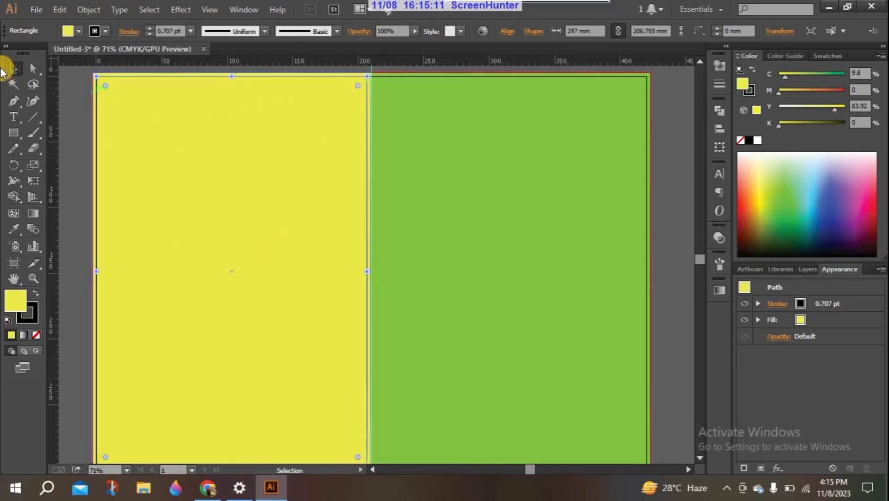
Refill the large inset rectangle coral-red (M 78.04, Y 72) and fit the artboard in view
{"action": "mouse_move", "coordinate": [366, 262]}
{"action": "left_mouse_down"}
{"action": "mouse_move", "coordinate": [381, 272]}
{"action": "mouse_move", "coordinate": [645, 258]}
{"action": "left_mouse_up"}
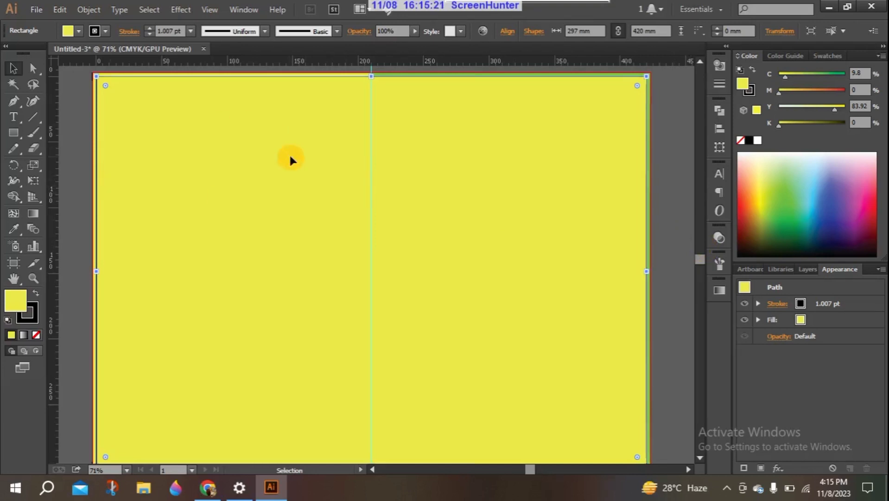
{"action": "left_click_drag", "start_coordinate": [860, 185], "coordinate": [863, 217]}
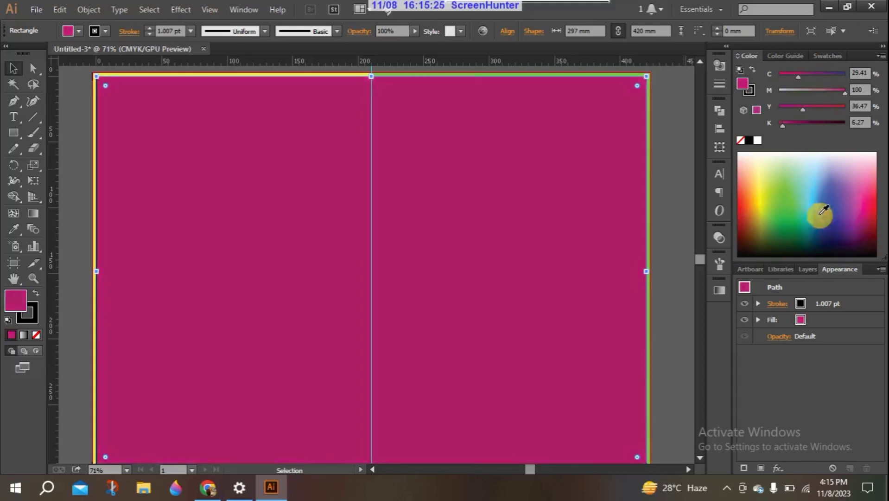
{"action": "left_click", "coordinate": [748, 194]}
{"action": "left_click", "coordinate": [855, 105]}
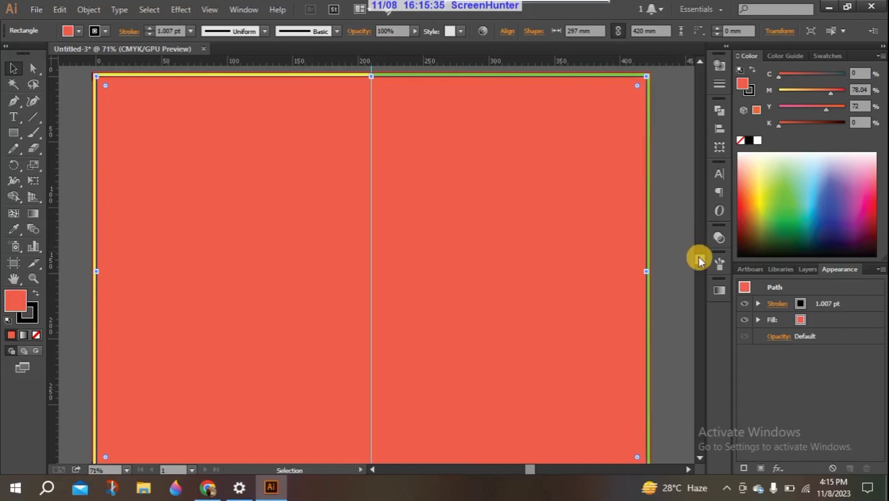
{"action": "scroll", "coordinate": [699, 256], "scroll_direction": "down", "scroll_amount": 1}
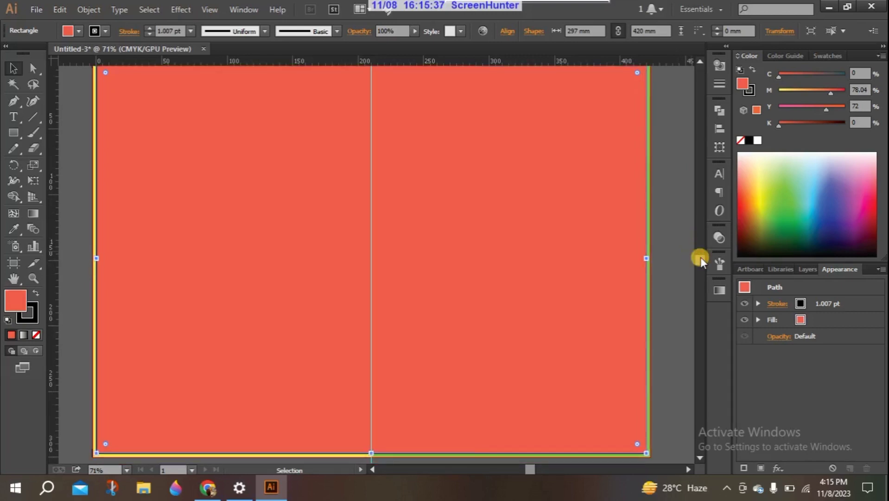
{"action": "key", "text": "ctrl+0"}
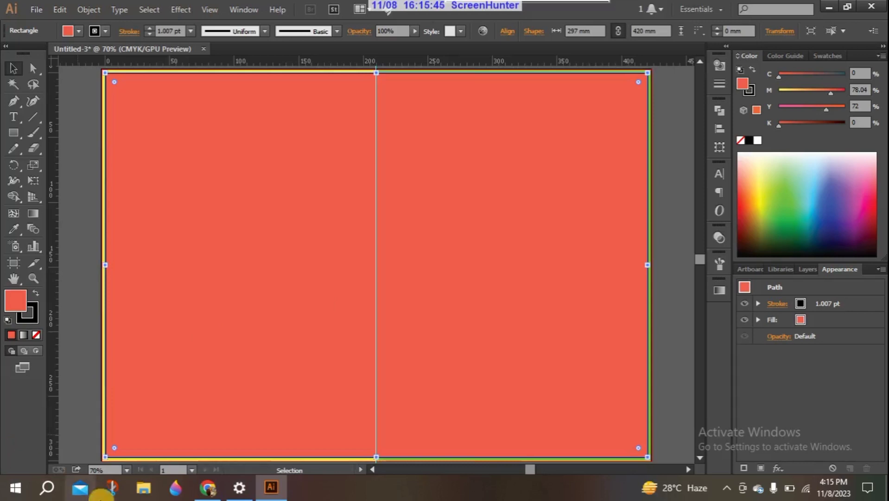
Set the status-bar zoom level to 66.67%
{"action": "left_click", "coordinate": [127, 470]}
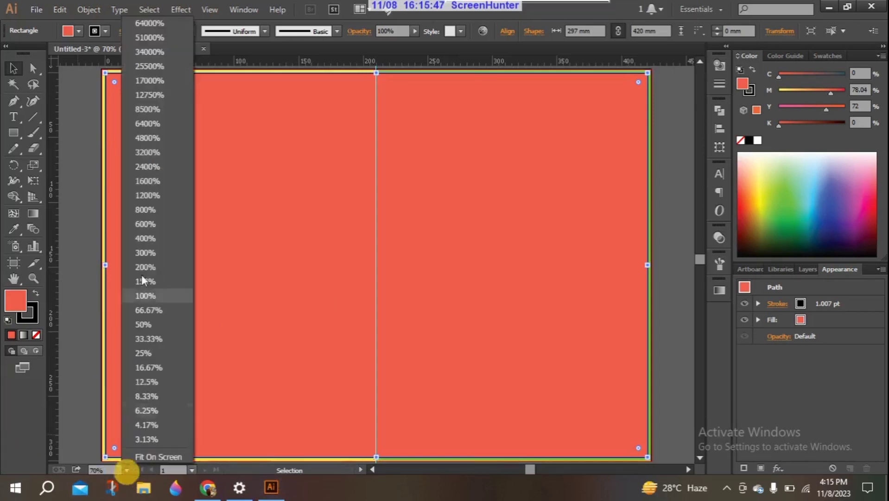
{"action": "left_click", "coordinate": [151, 314]}
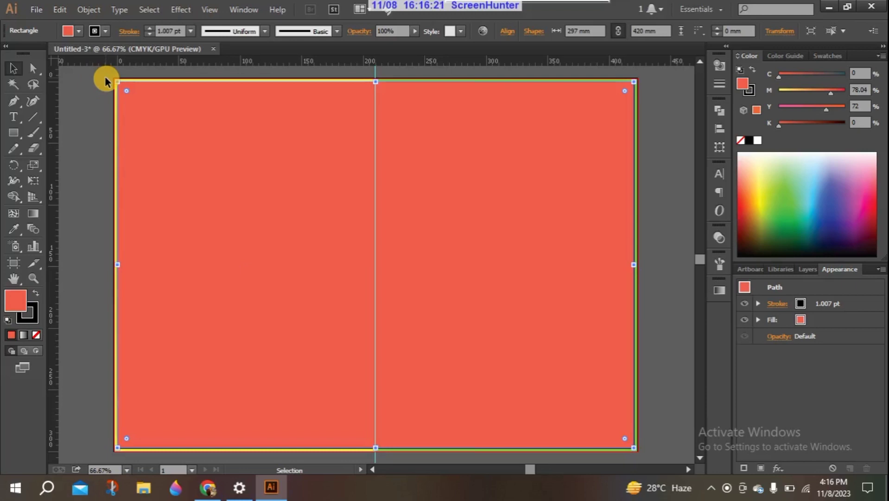
Create trim marks around the sheet and drag a vertical guide to its left edge
{"action": "left_click", "coordinate": [88, 9]}
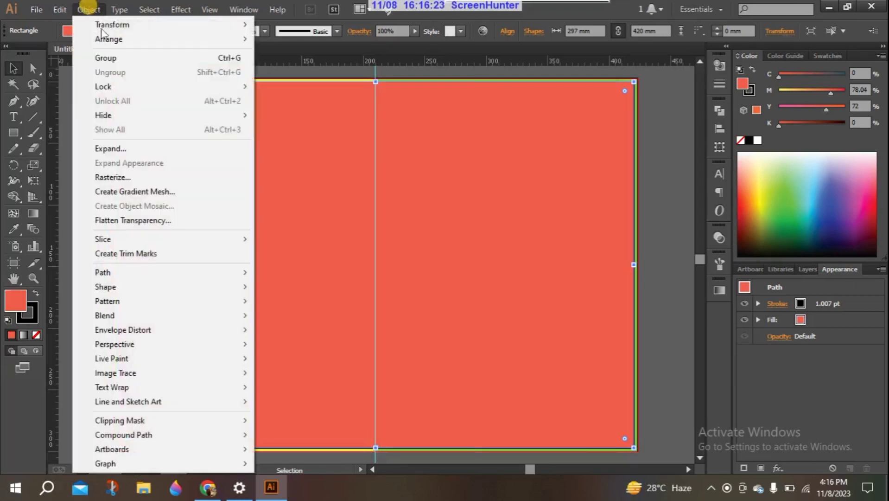
{"action": "left_click", "coordinate": [142, 255]}
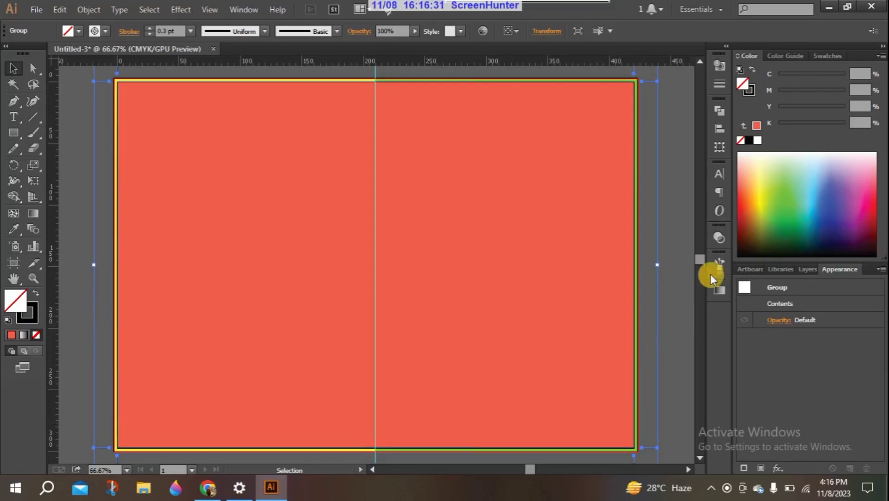
{"action": "left_click_drag", "start_coordinate": [702, 261], "coordinate": [699, 254]}
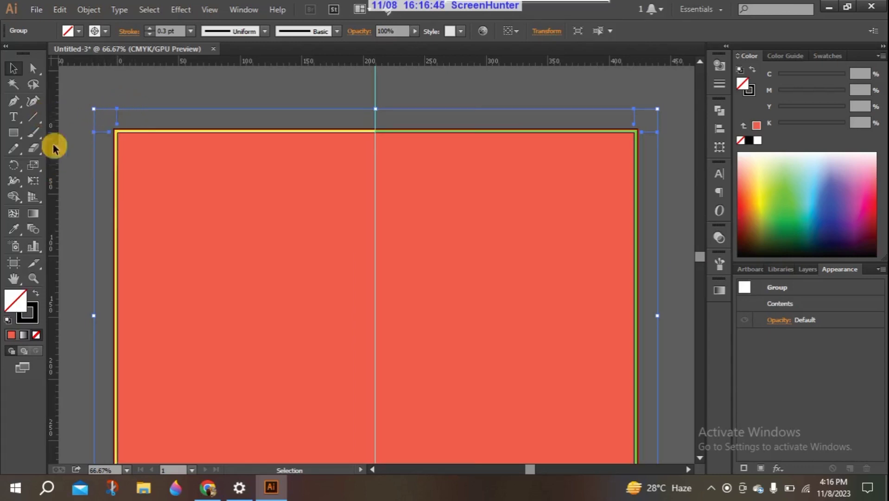
{"action": "left_click_drag", "start_coordinate": [53, 194], "coordinate": [119, 196]}
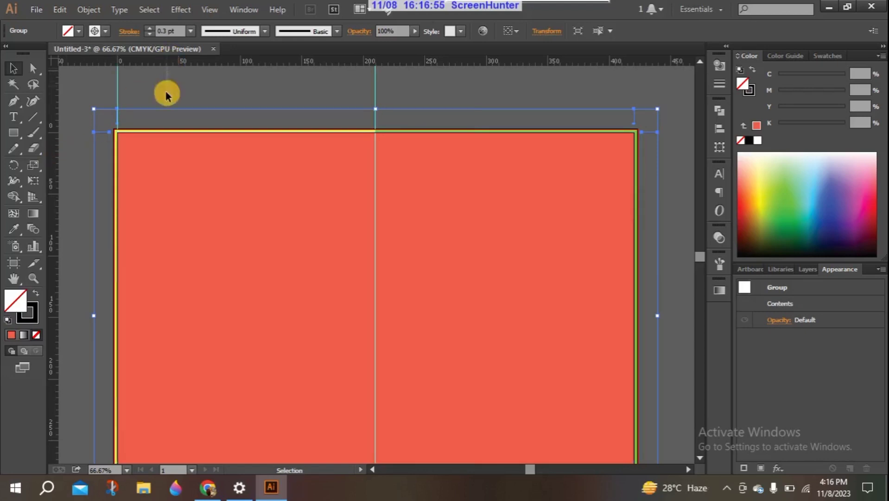
Deselect the trim marks and drag ruler guides onto the sheet's top, right and bottom edges
{"action": "left_click", "coordinate": [164, 121]}
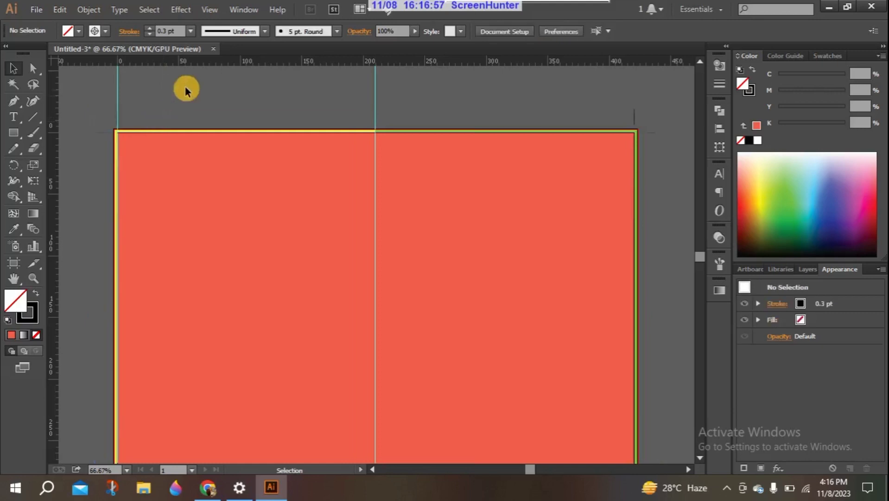
{"action": "left_click_drag", "start_coordinate": [208, 65], "coordinate": [203, 133]}
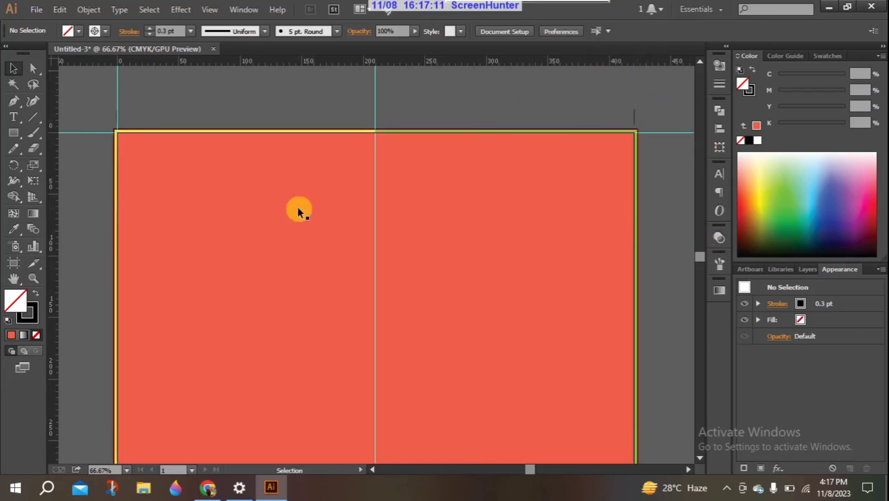
{"action": "left_click_drag", "start_coordinate": [50, 259], "coordinate": [632, 313]}
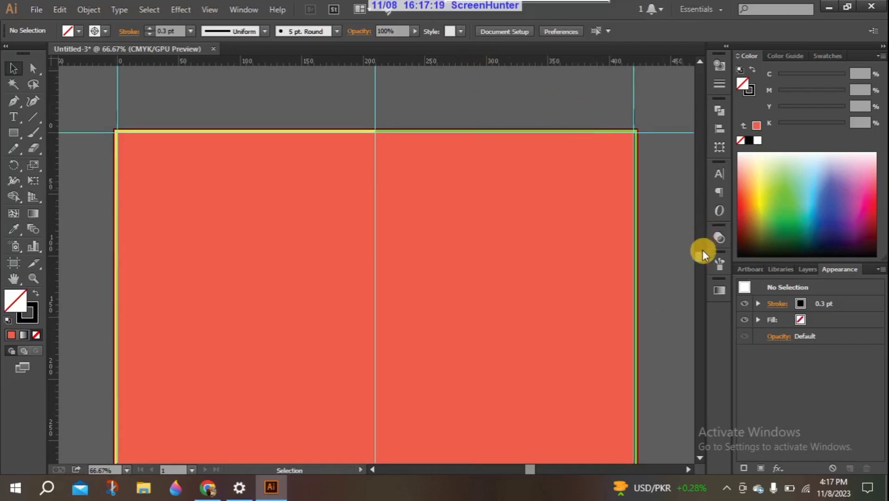
{"action": "scroll", "coordinate": [702, 251], "scroll_direction": "up", "scroll_amount": 5}
{"action": "scroll", "coordinate": [697, 246], "scroll_direction": "down", "scroll_amount": 3}
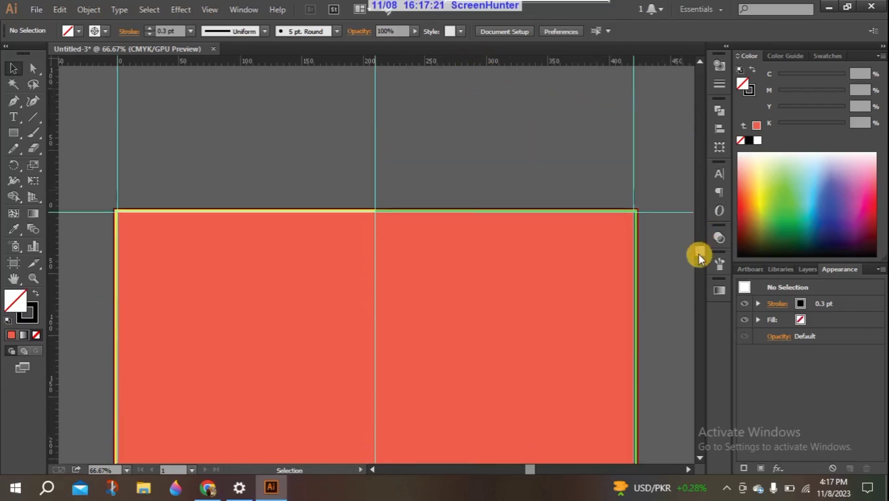
{"action": "scroll", "coordinate": [700, 256], "scroll_direction": "down", "scroll_amount": 6}
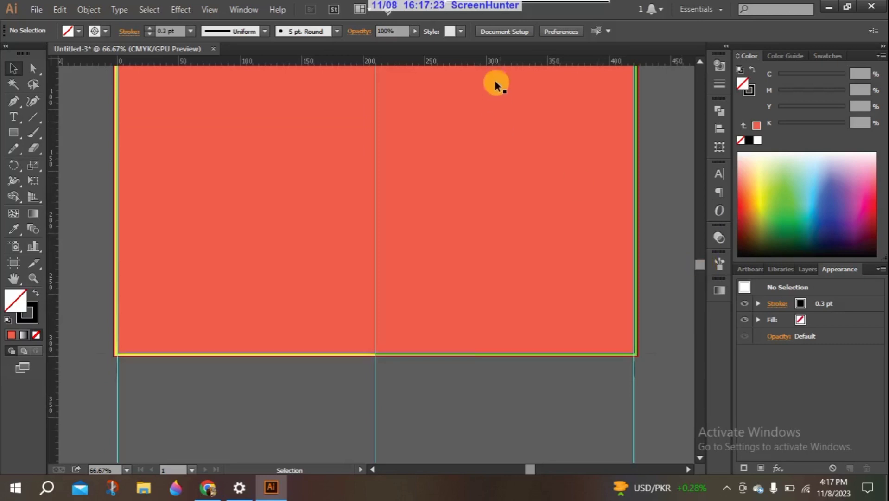
{"action": "left_click_drag", "start_coordinate": [471, 63], "coordinate": [477, 352]}
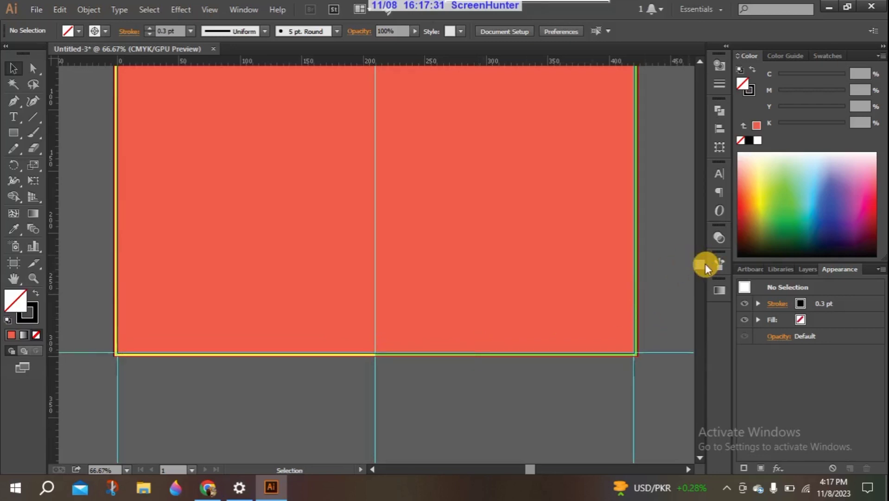
{"action": "key", "text": "ctrl+o"}
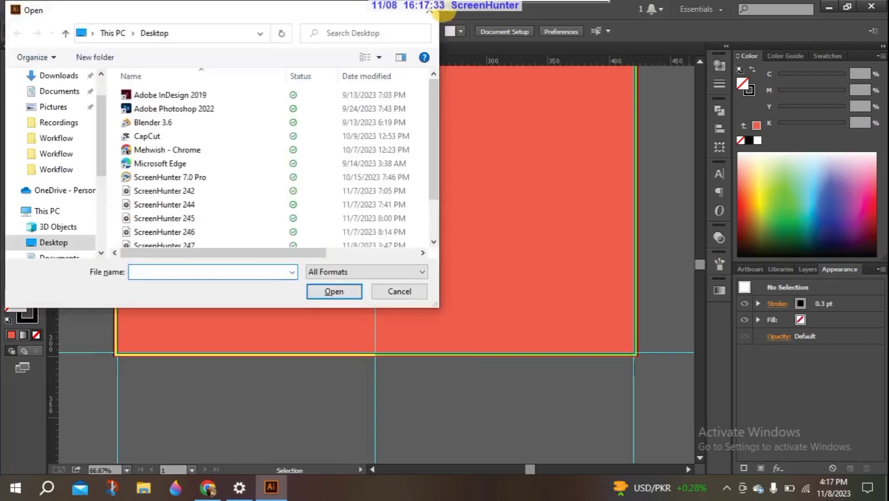
{"action": "left_click", "coordinate": [430, 14]}
{"action": "key", "text": "ctrl+0"}
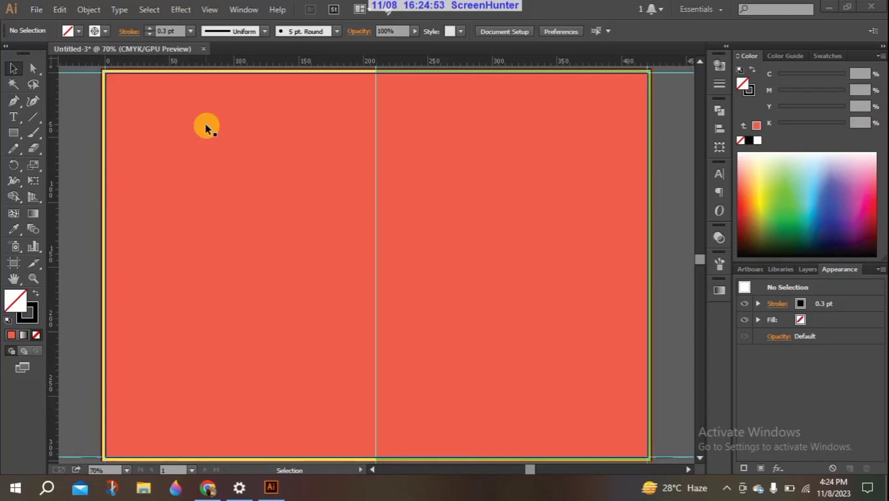
Type 'lorem ipsum' on the left half, set it to 24 pt and move it to the left edge
{"action": "left_click", "coordinate": [11, 117]}
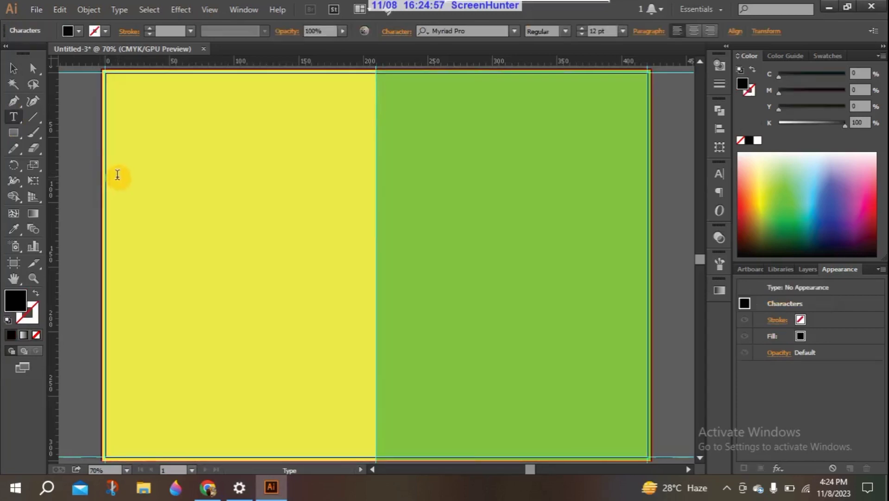
{"action": "key", "text": "ctrl+z"}
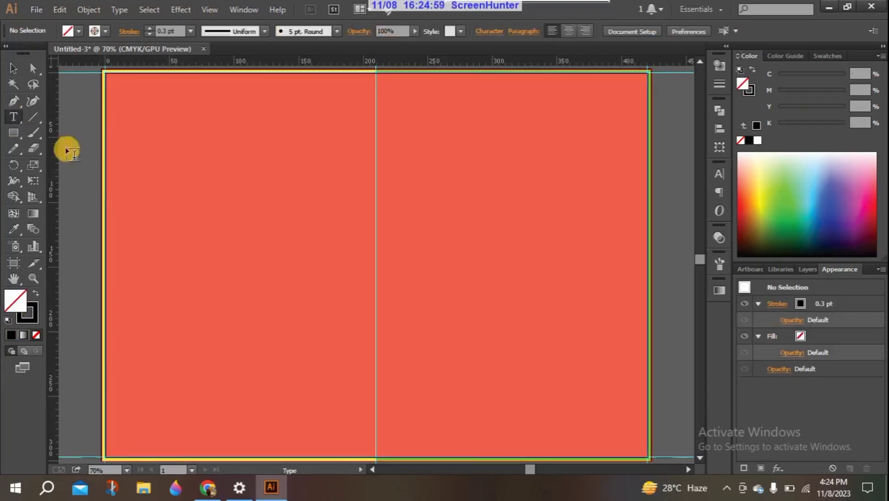
{"action": "left_click", "coordinate": [160, 201]}
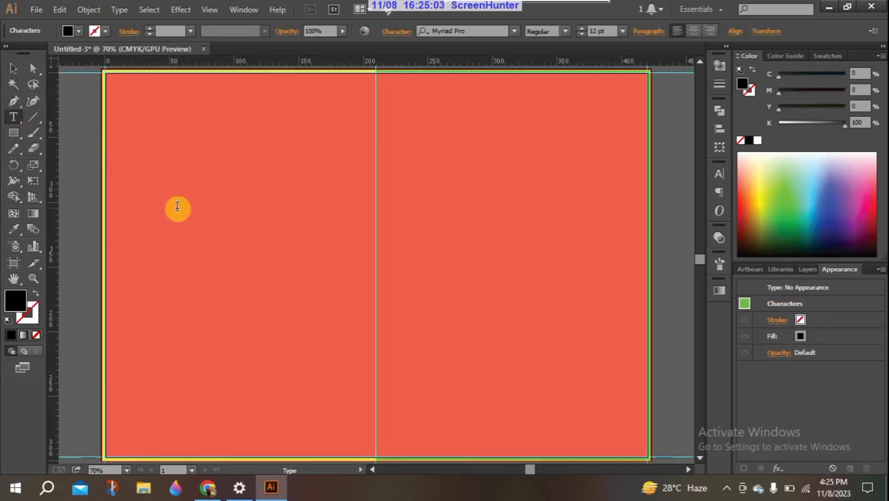
{"action": "type", "text": "lorem ipsum"}
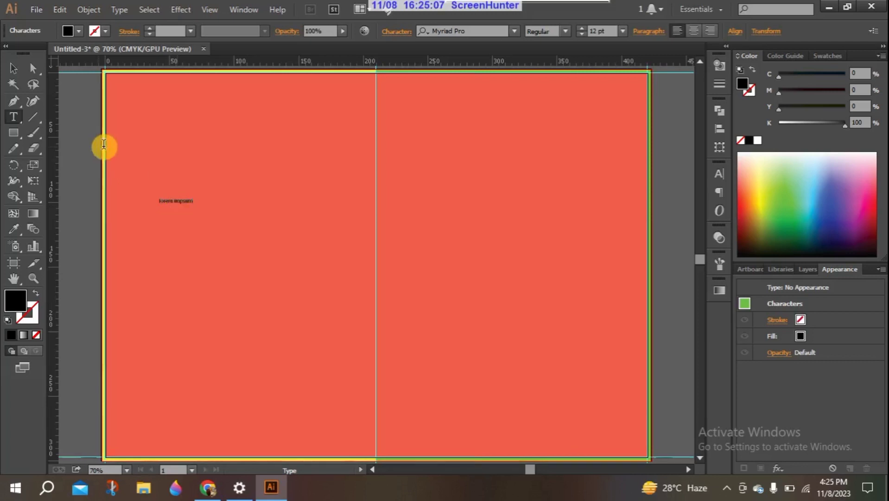
{"action": "left_click", "coordinate": [13, 69]}
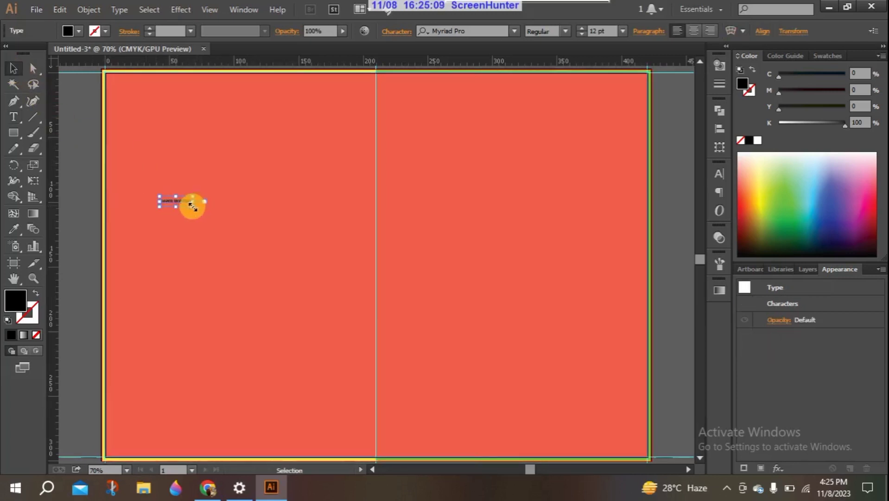
{"action": "left_click", "coordinate": [622, 29]}
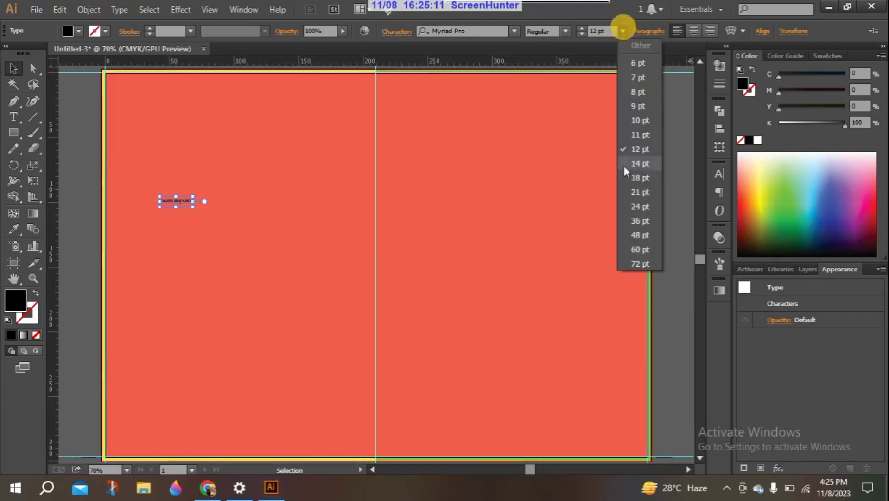
{"action": "left_click", "coordinate": [635, 200]}
{"action": "left_click_drag", "start_coordinate": [193, 195], "coordinate": [133, 200]}
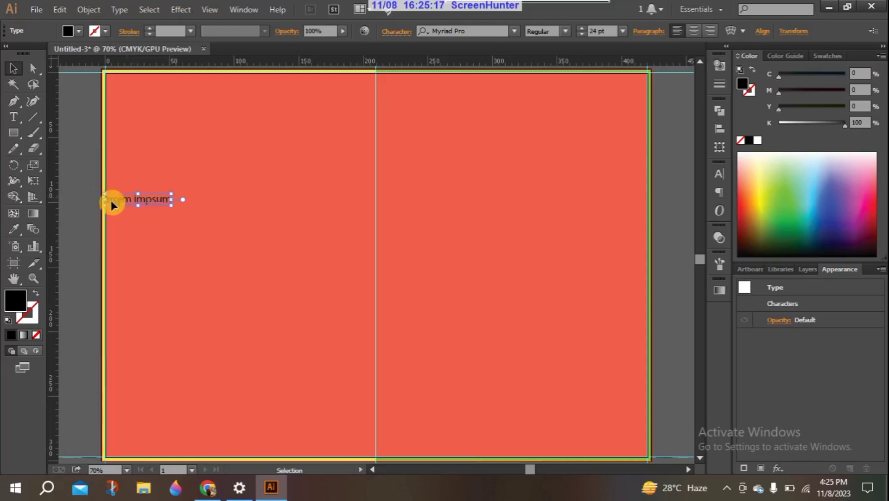
Reselect the 'lorem ipsum' text and enlarge it to 48 pt
{"action": "left_click", "coordinate": [81, 136]}
{"action": "left_click", "coordinate": [144, 199]}
{"action": "left_click", "coordinate": [621, 29]}
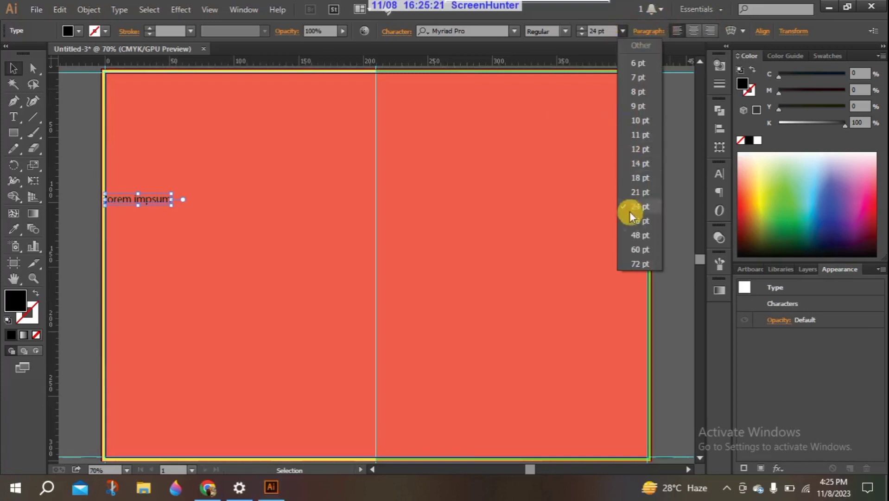
{"action": "left_click", "coordinate": [637, 236]}
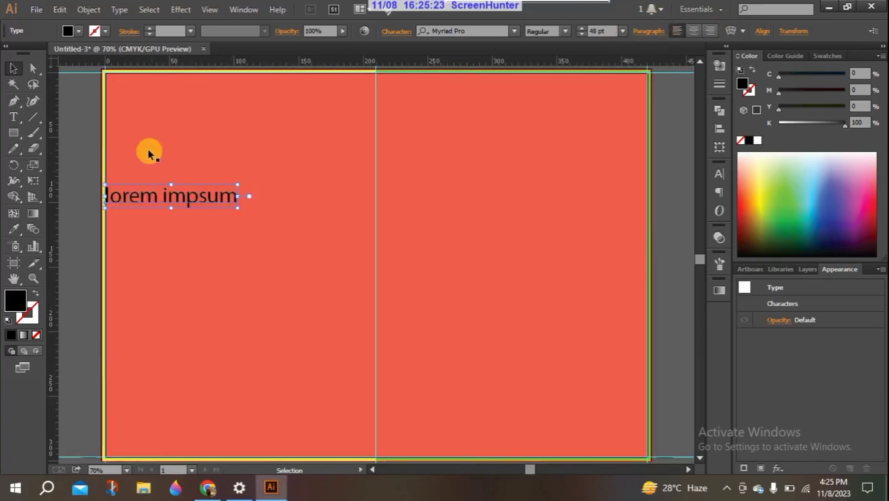
{"action": "left_click", "coordinate": [79, 162]}
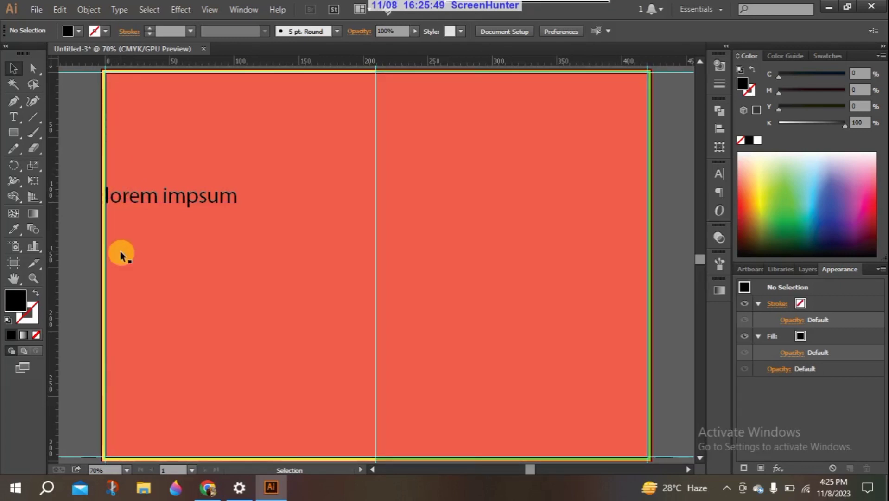
{"action": "left_click", "coordinate": [224, 201]}
Delete the selected 'lorem ipsum' text object
{"action": "key", "text": "Delete"}
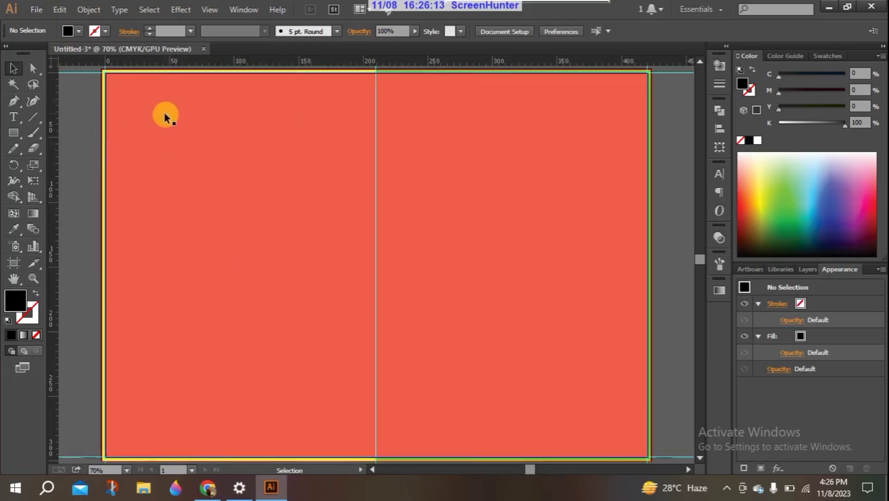
Inset a copy of the red rectangle by -3 mm with Offset Path and lower its yellow toward pink
{"action": "left_click", "coordinate": [121, 73]}
{"action": "left_click", "coordinate": [89, 10]}
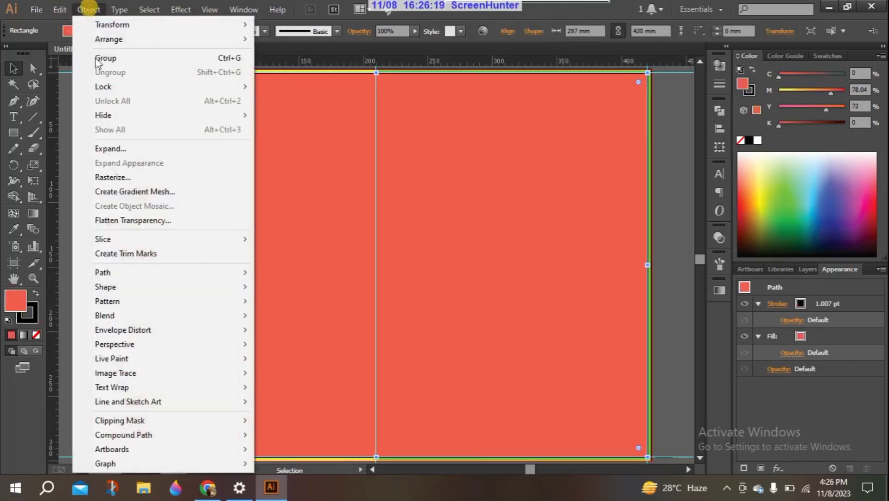
{"action": "mouse_move", "coordinate": [152, 274]}
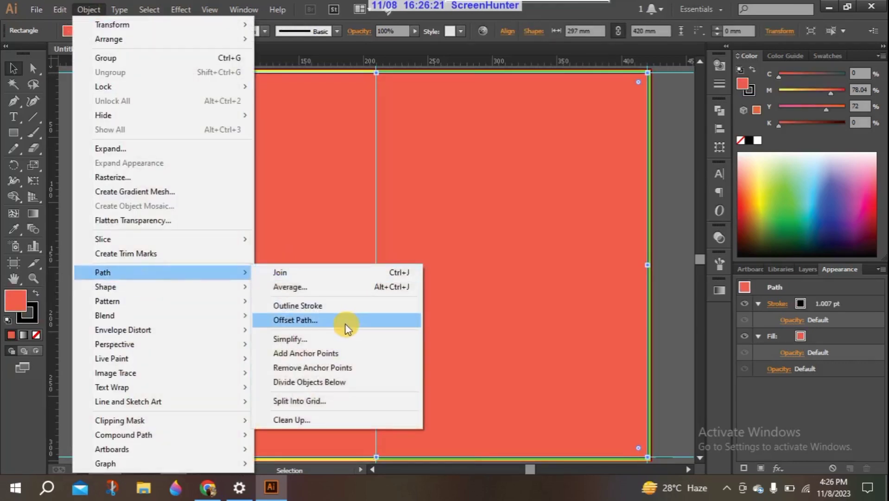
{"action": "left_click", "coordinate": [345, 323]}
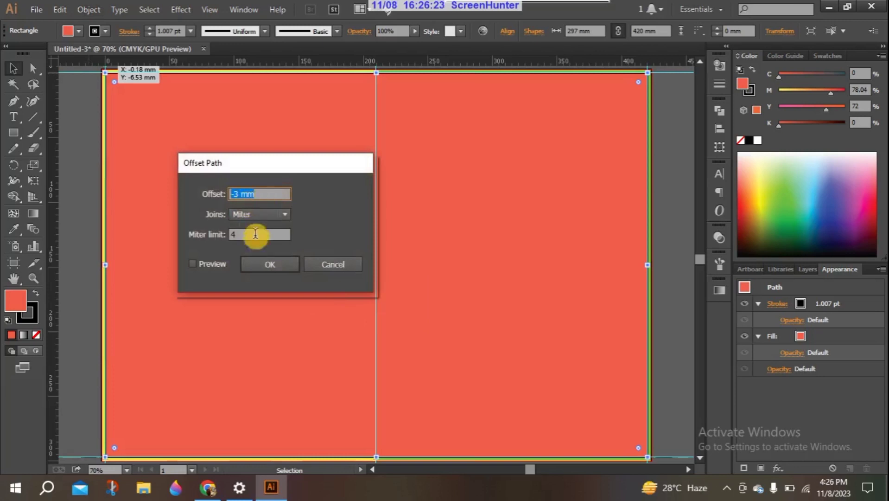
{"action": "left_click", "coordinate": [214, 262]}
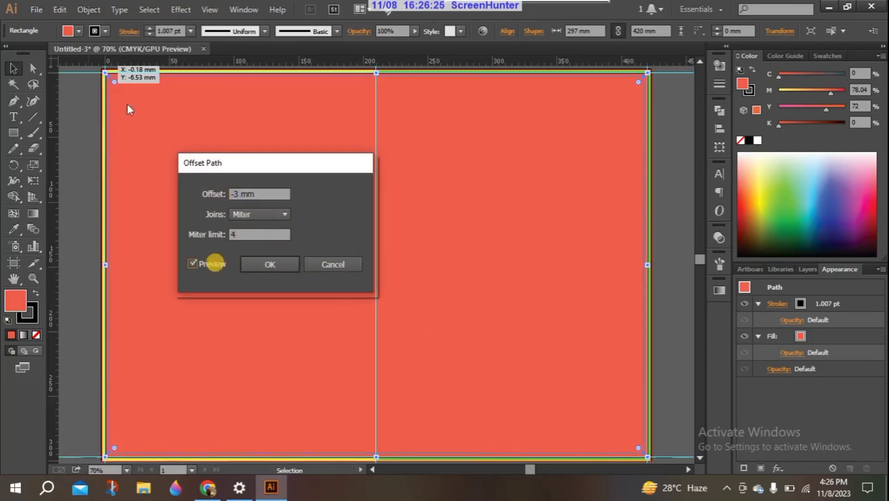
{"action": "left_click", "coordinate": [270, 263]}
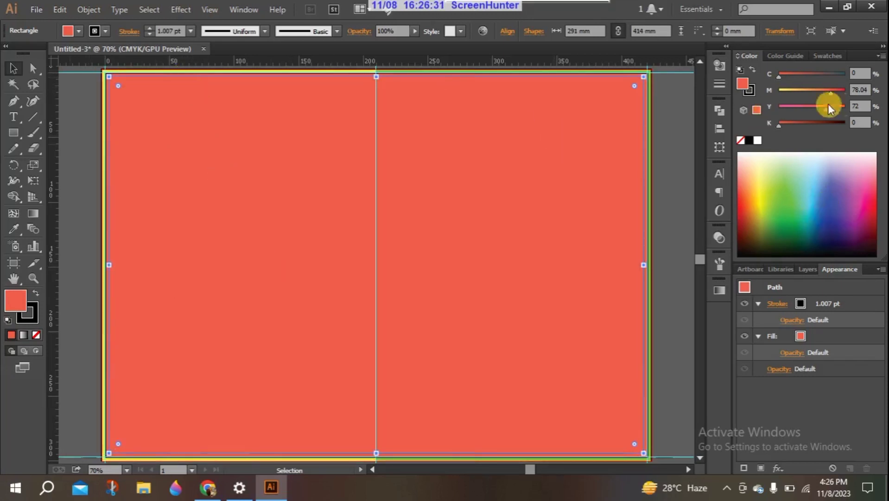
{"action": "left_click_drag", "start_coordinate": [829, 109], "coordinate": [820, 109]}
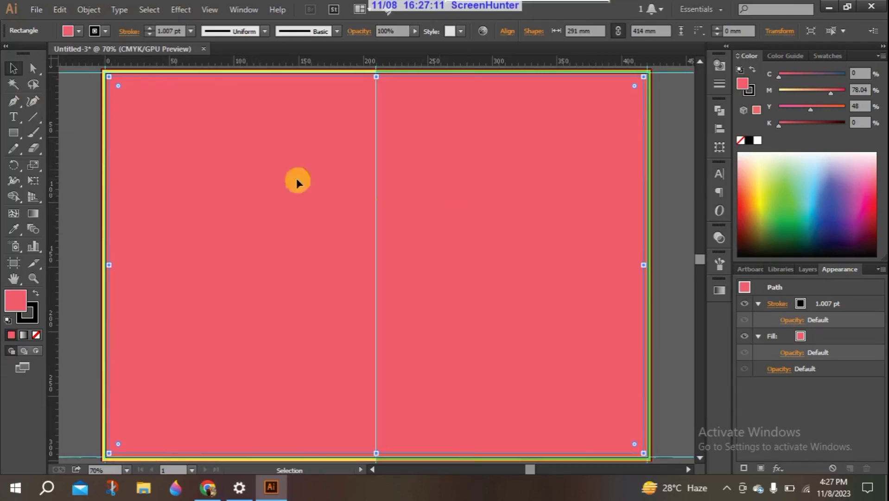
{"action": "left_click", "coordinate": [89, 66]}
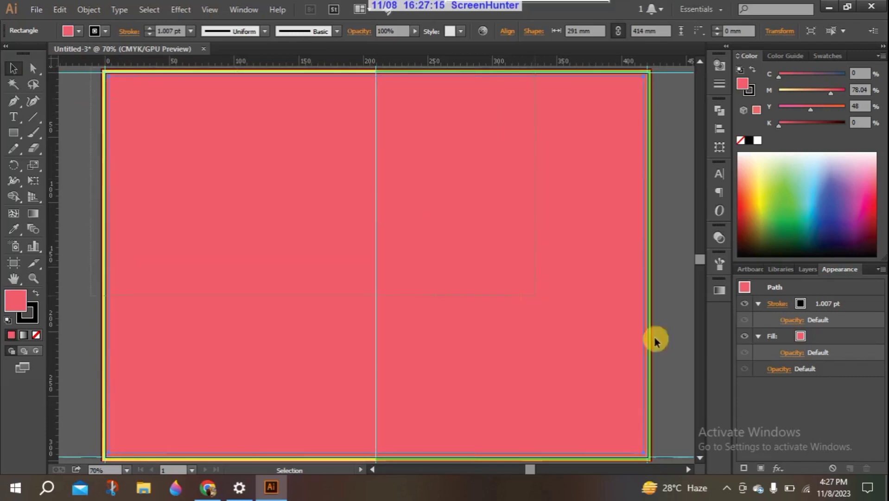
Marquee-select both rectangles, open their context menu, then go to the Window menu
{"action": "scroll", "coordinate": [612, 416], "scroll_direction": "right", "scroll_amount": 2}
{"action": "scroll", "coordinate": [636, 464], "scroll_direction": "down", "scroll_amount": 3}
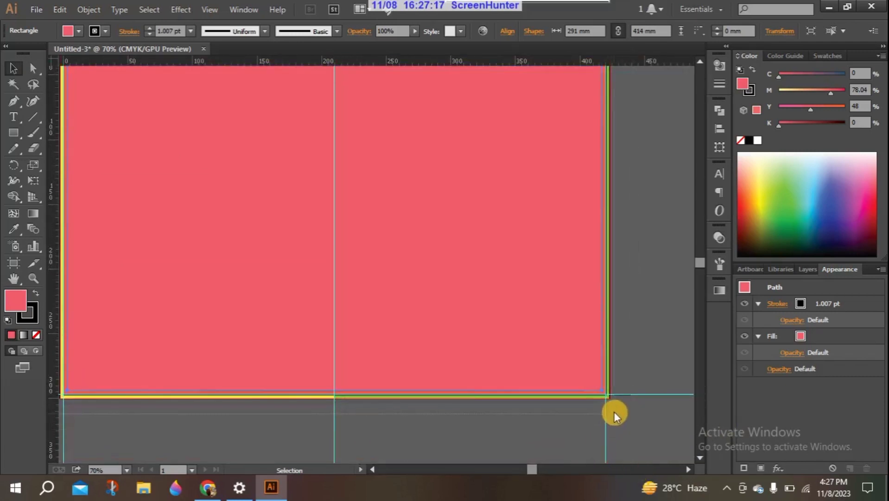
{"action": "key", "text": "ctrl+a"}
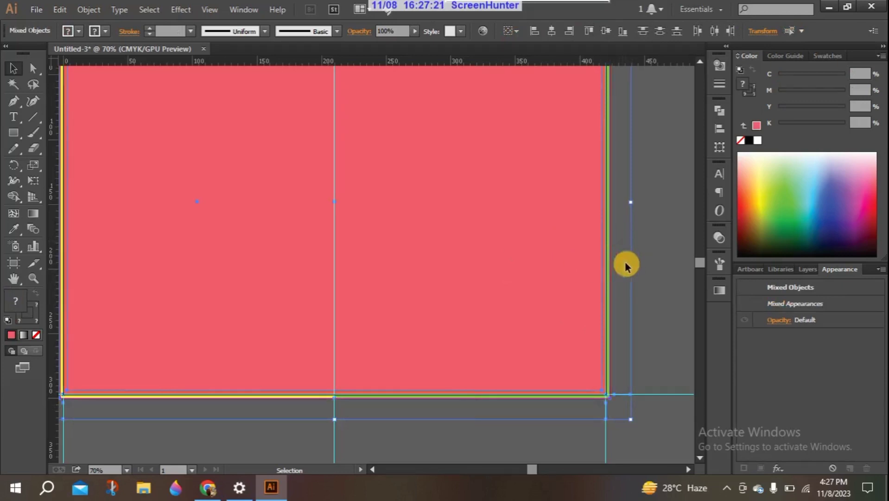
{"action": "right_click", "coordinate": [594, 218]}
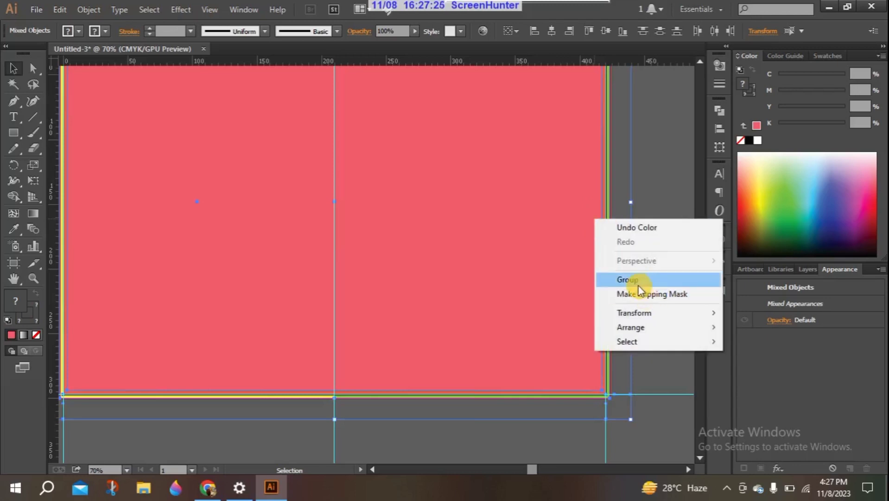
{"action": "left_click", "coordinate": [613, 361]}
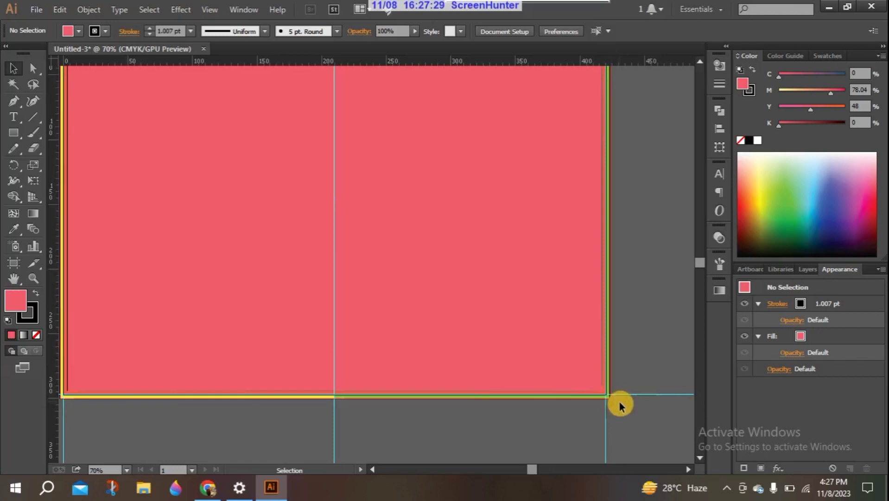
{"action": "left_click_drag", "start_coordinate": [620, 403], "coordinate": [149, 120]}
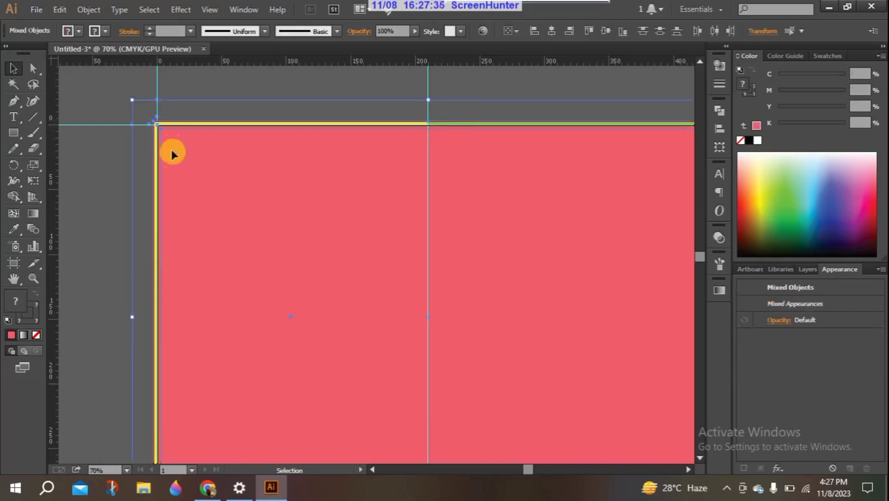
{"action": "right_click", "coordinate": [140, 158]}
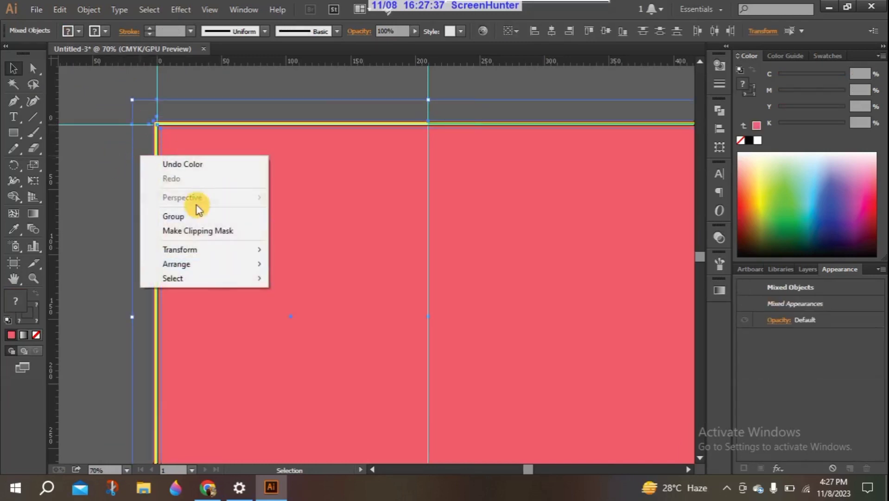
{"action": "left_click", "coordinate": [238, 10]}
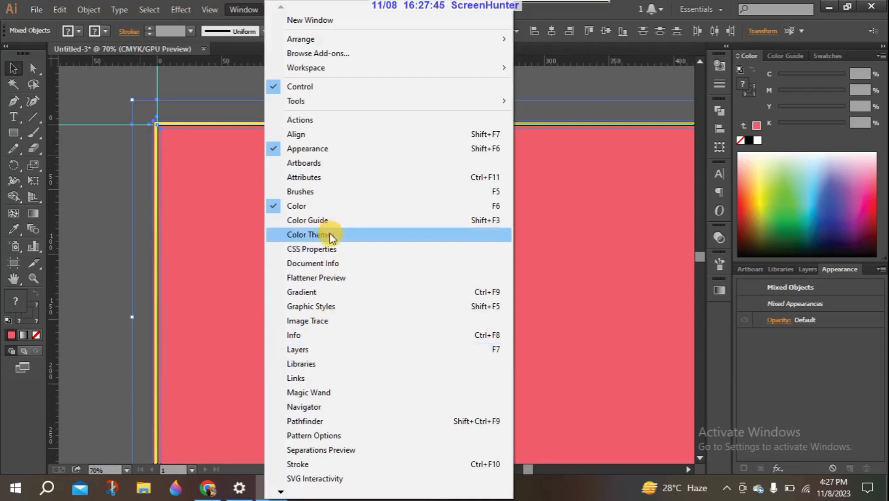
Look through the Window, Effect and Object menus without choosing any command
{"action": "left_click", "coordinate": [282, 492]}
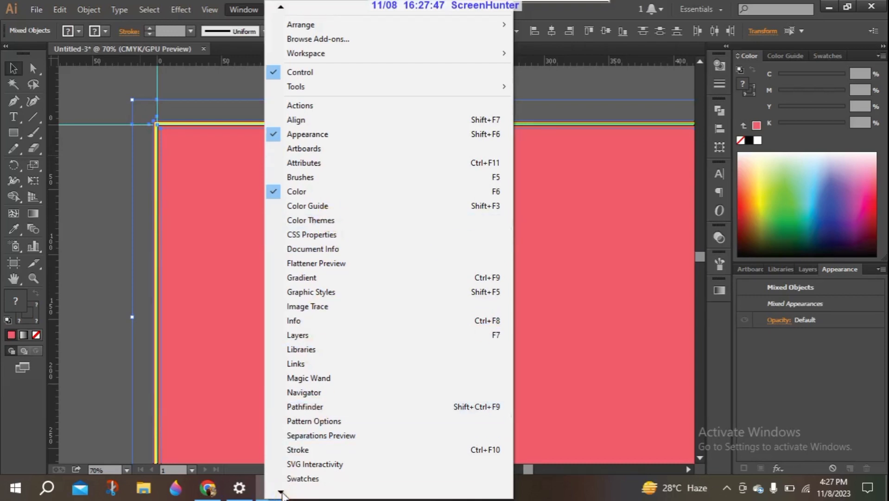
{"action": "left_click", "coordinate": [282, 492]}
{"action": "left_click", "coordinate": [282, 492]}
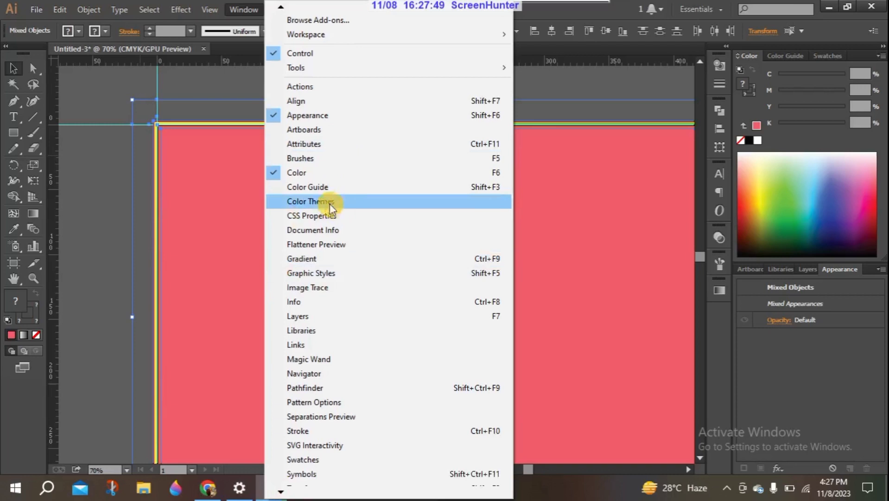
{"action": "scroll", "coordinate": [286, 475], "scroll_direction": "down", "scroll_amount": 3}
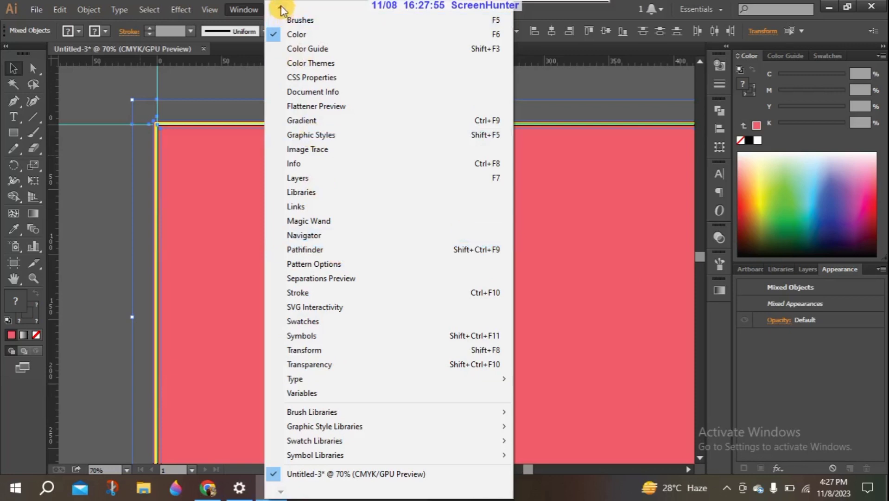
{"action": "mouse_move", "coordinate": [281, 6]}
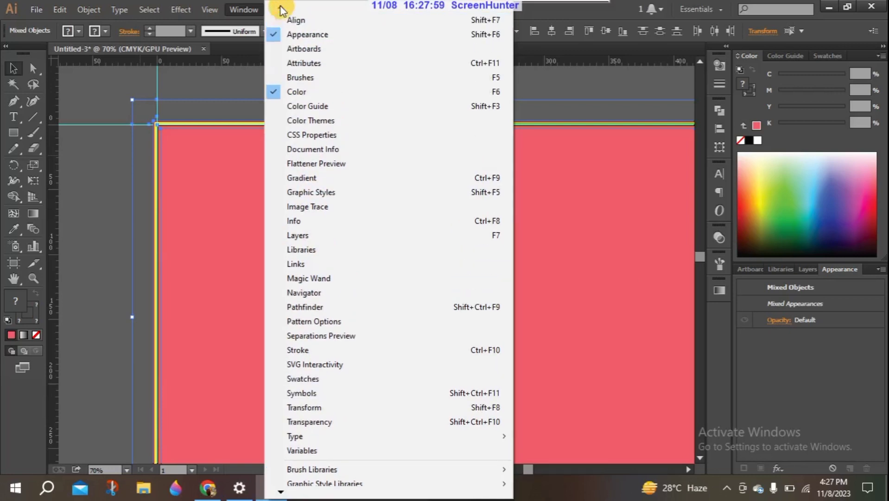
{"action": "mouse_move", "coordinate": [188, 6]}
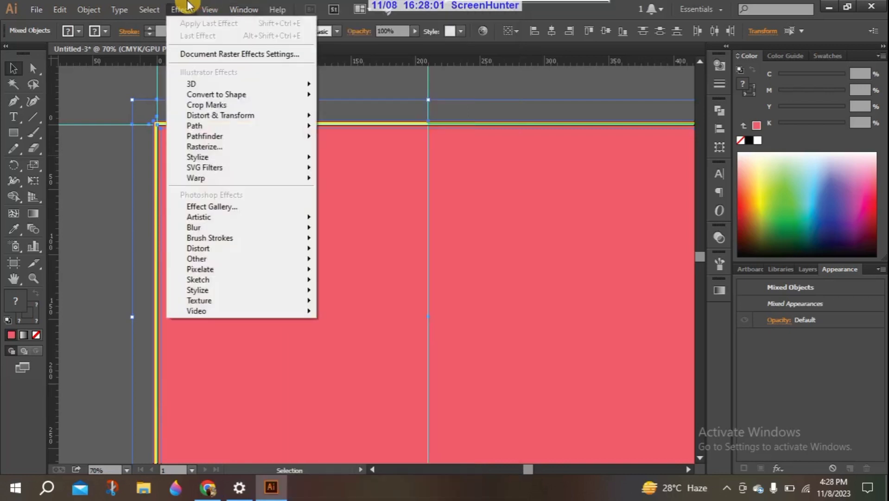
{"action": "mouse_move", "coordinate": [94, 8]}
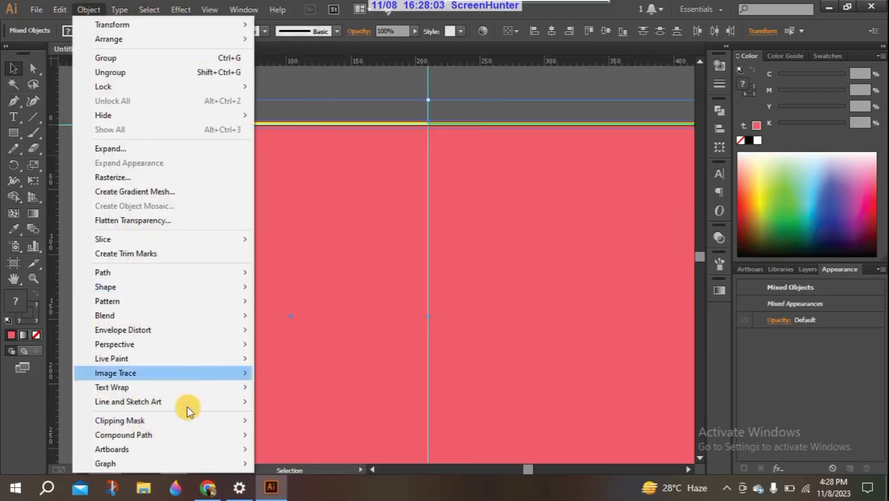
Marquee-select both pink rectangles and give them a white fill from the Color panel
{"action": "mouse_move", "coordinate": [181, 332]}
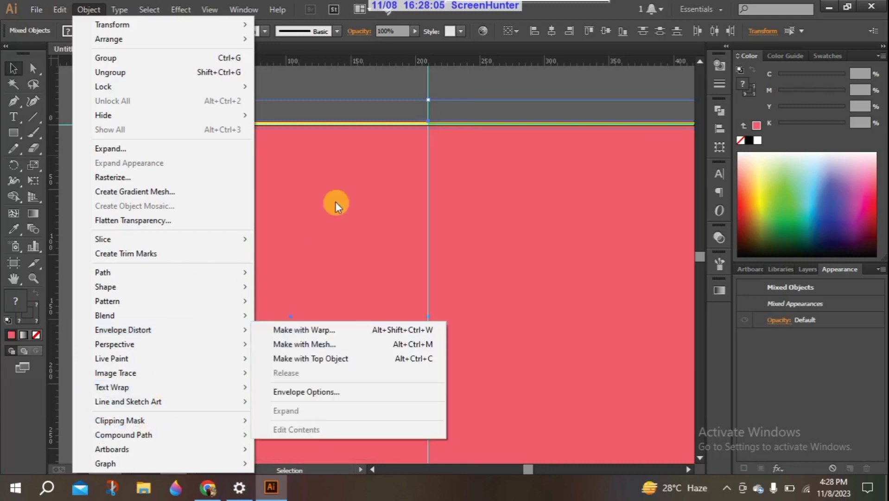
{"action": "left_click", "coordinate": [329, 79]}
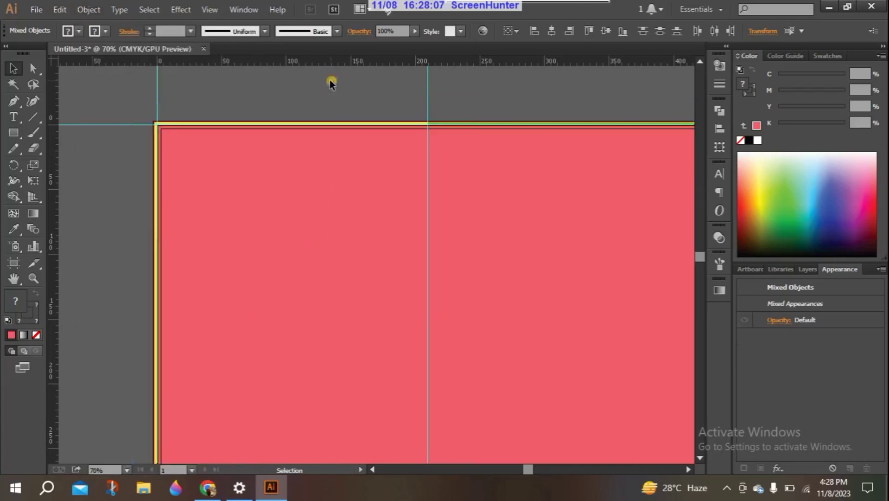
{"action": "left_click_drag", "start_coordinate": [143, 115], "coordinate": [668, 441]}
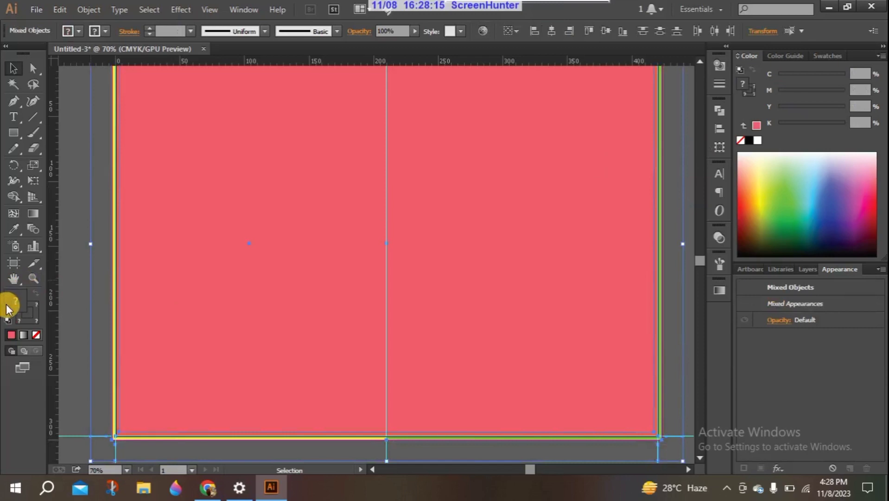
{"action": "left_click", "coordinate": [758, 139]}
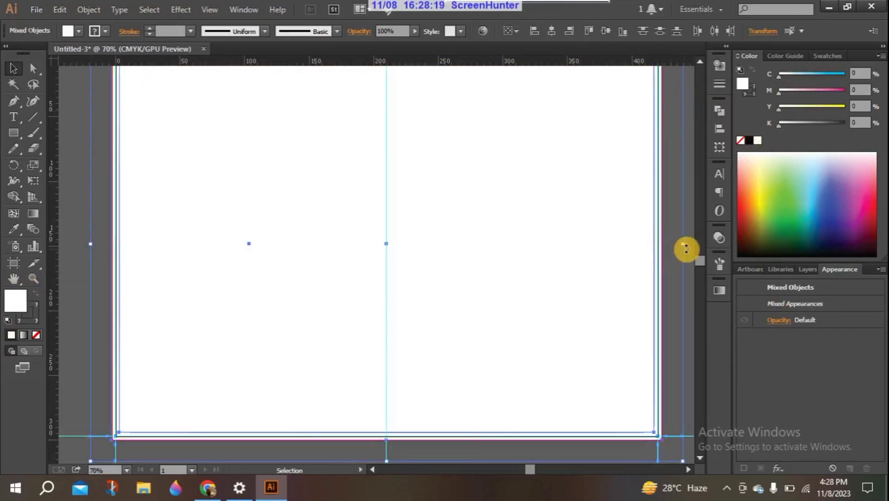
{"action": "left_click_drag", "start_coordinate": [700, 262], "coordinate": [698, 255]}
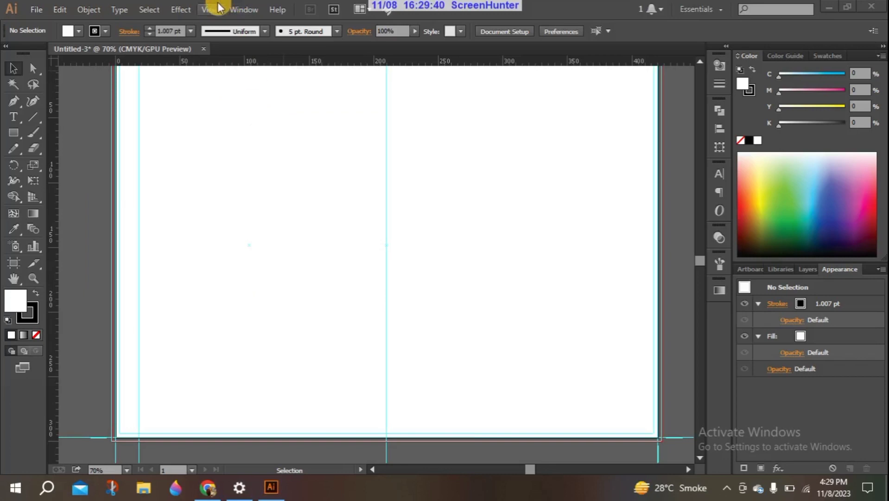
{"action": "left_click", "coordinate": [217, 8]}
{"action": "mouse_move", "coordinate": [259, 405]}
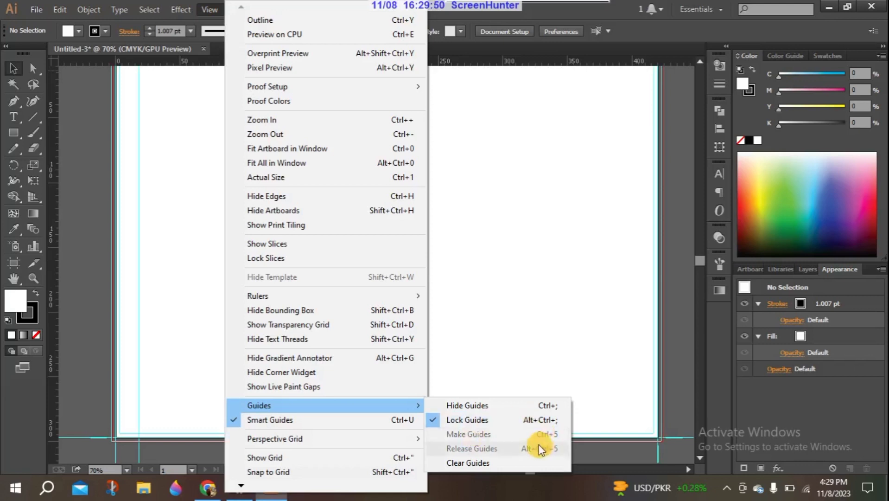
{"action": "left_click", "coordinate": [188, 260]}
{"action": "left_click", "coordinate": [133, 224]}
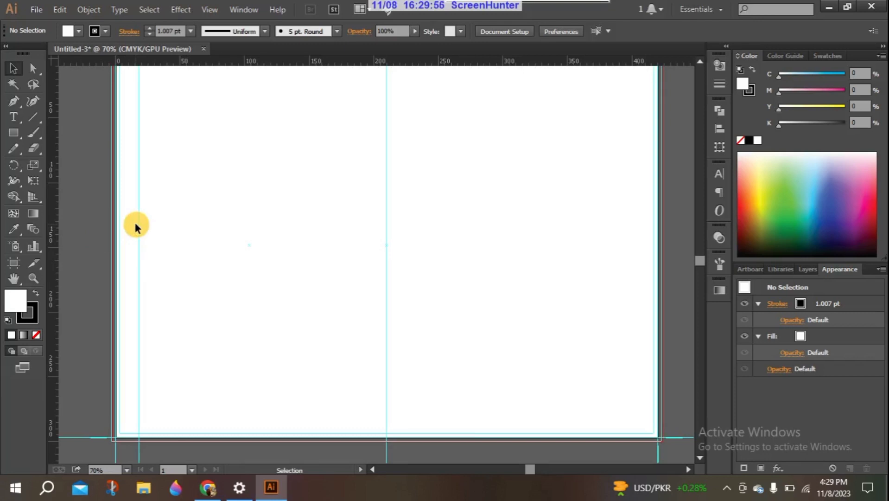
{"action": "left_click_drag", "start_coordinate": [701, 261], "coordinate": [700, 261]}
{"action": "key", "text": "ctrl+0"}
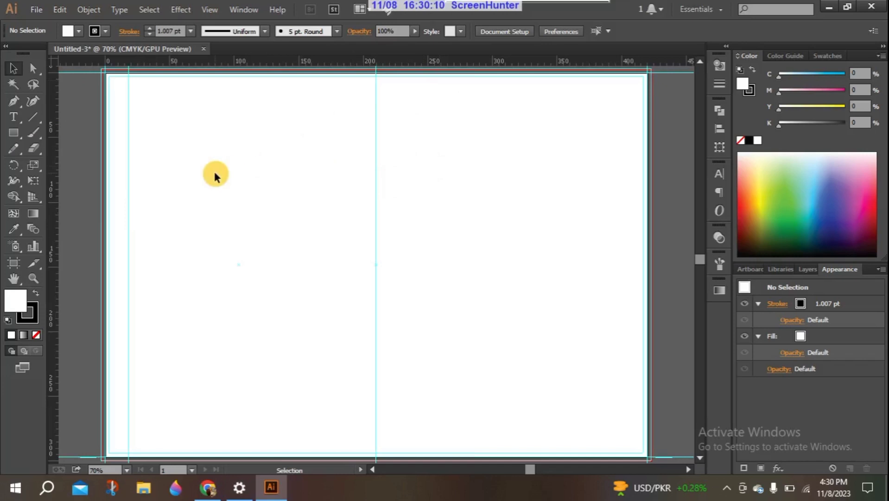
{"action": "left_click", "coordinate": [14, 68]}
{"action": "left_click_drag", "start_coordinate": [88, 66], "coordinate": [663, 429]}
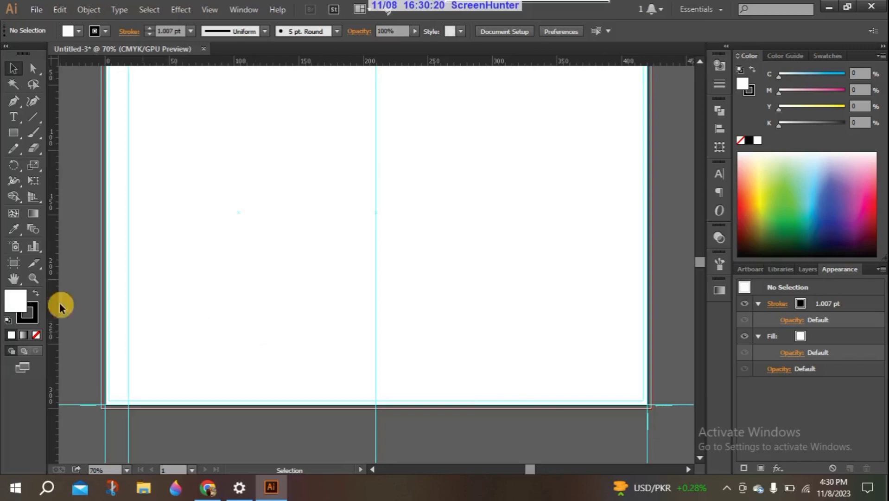
{"action": "left_click", "coordinate": [14, 265]}
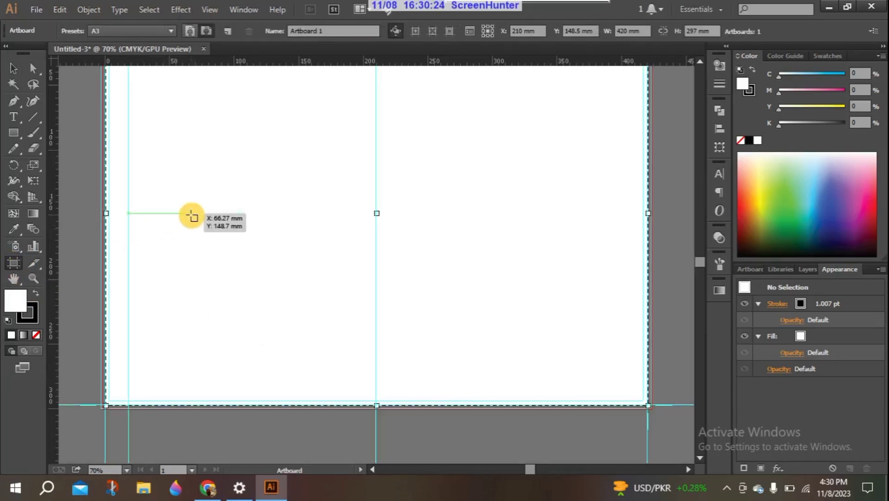
{"action": "left_click_drag", "start_coordinate": [191, 215], "coordinate": [183, 463]}
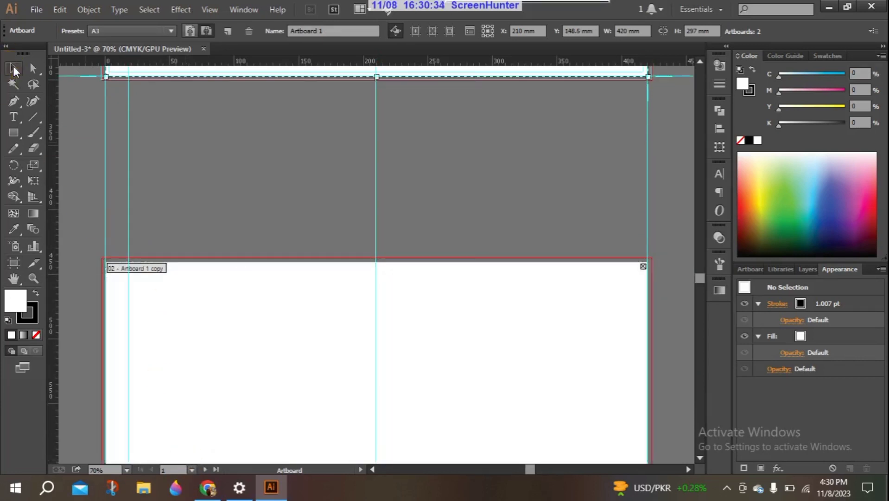
{"action": "left_click", "coordinate": [13, 68]}
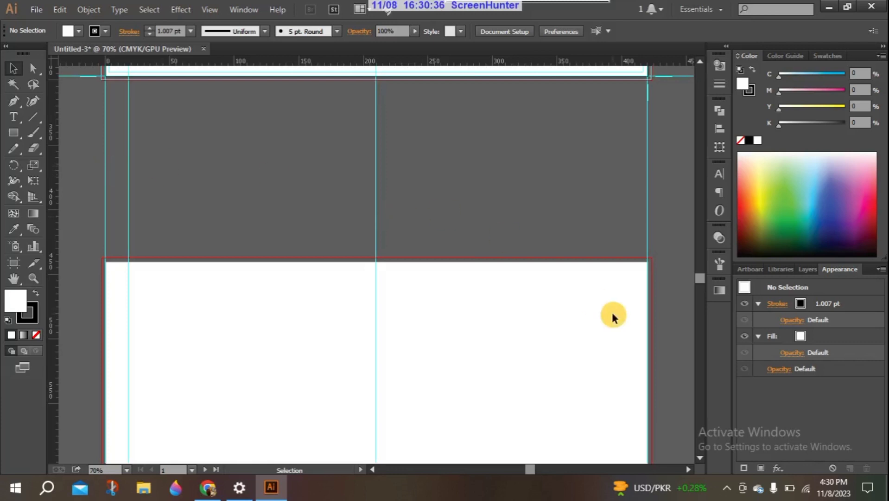
{"action": "mouse_move", "coordinate": [701, 277]}
{"action": "left_mouse_down"}
{"action": "mouse_move", "coordinate": [698, 244]}
{"action": "mouse_move", "coordinate": [705, 297]}
{"action": "mouse_move", "coordinate": [701, 290]}
{"action": "left_mouse_up"}
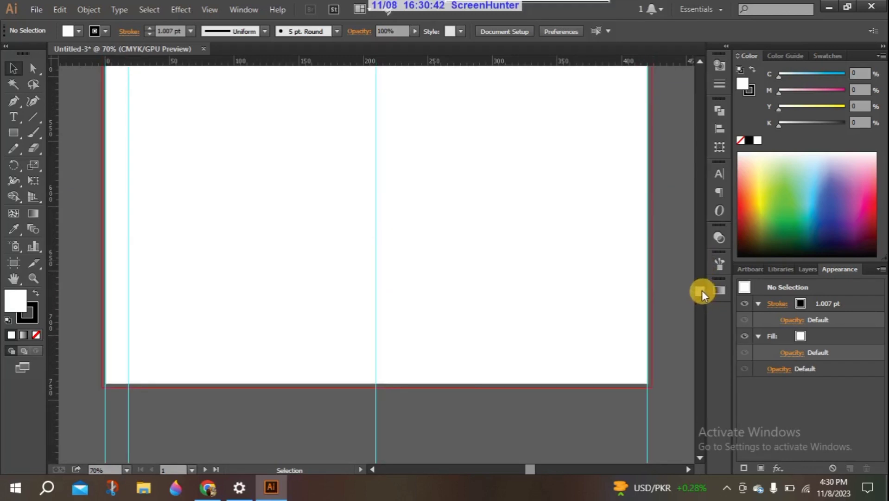
{"action": "key", "text": "ctrl+z"}
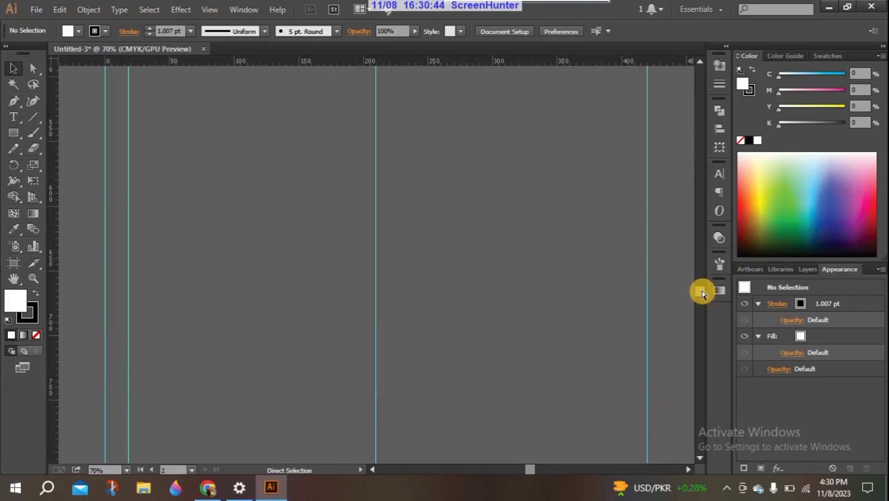
{"action": "left_click_drag", "start_coordinate": [703, 290], "coordinate": [701, 255]}
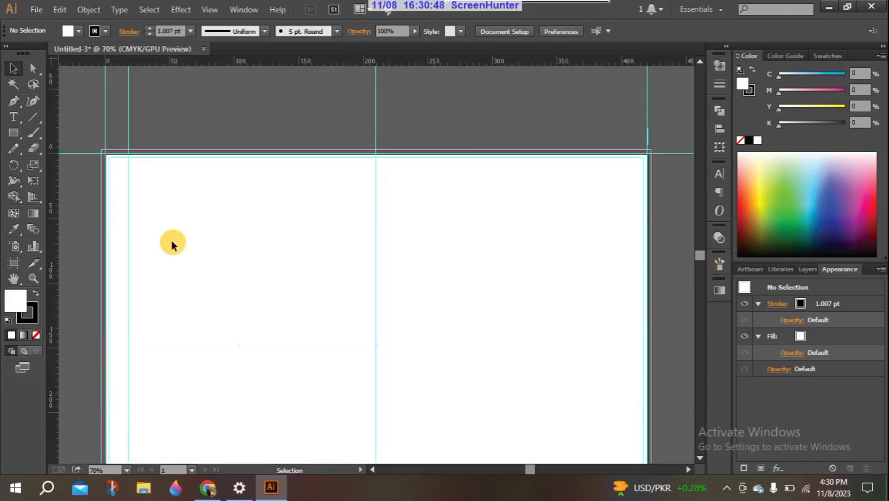
{"action": "left_click", "coordinate": [8, 68]}
{"action": "left_click_drag", "start_coordinate": [86, 137], "coordinate": [664, 446]}
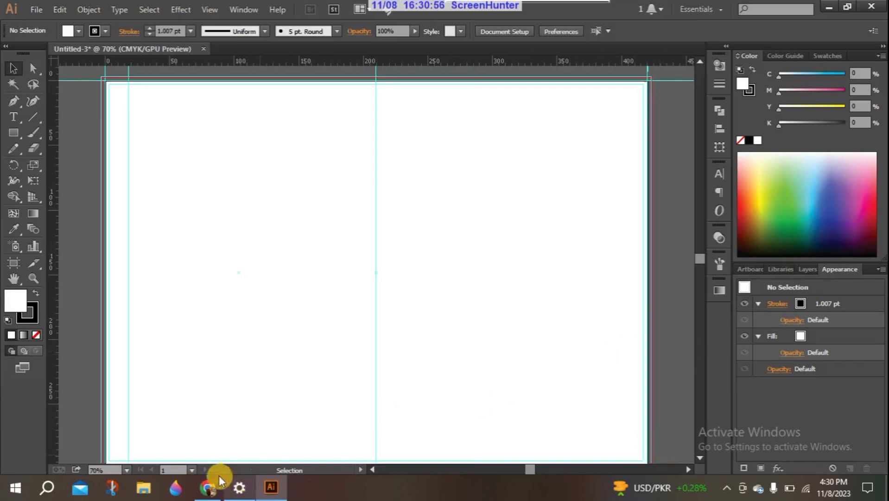
Zoom out to 33.33% and try marquee-selecting objects across the artboard
{"action": "left_click", "coordinate": [128, 470]}
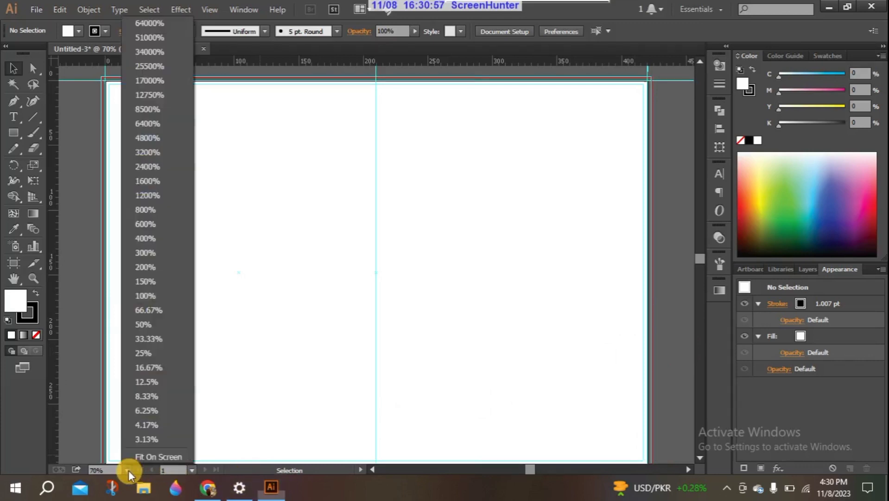
{"action": "left_click", "coordinate": [153, 338]}
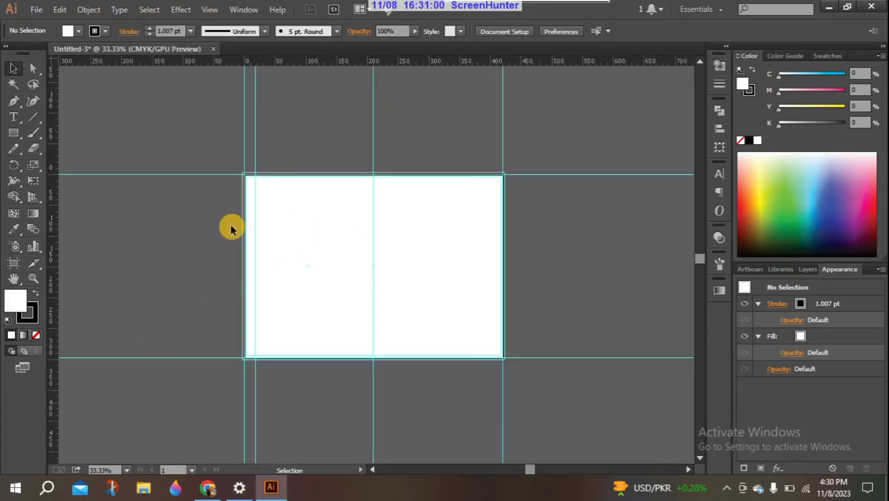
{"action": "left_click_drag", "start_coordinate": [700, 253], "coordinate": [702, 264]}
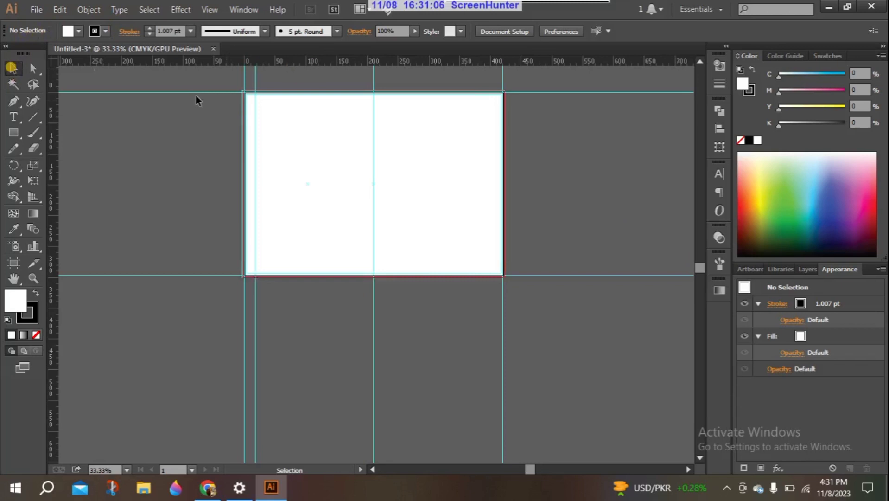
{"action": "left_click_drag", "start_coordinate": [224, 78], "coordinate": [538, 296]}
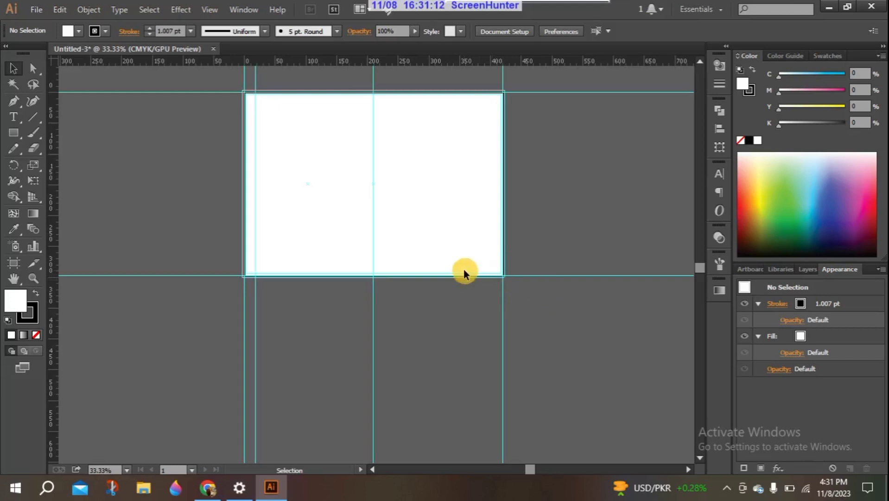
{"action": "left_click_drag", "start_coordinate": [233, 87], "coordinate": [478, 250]}
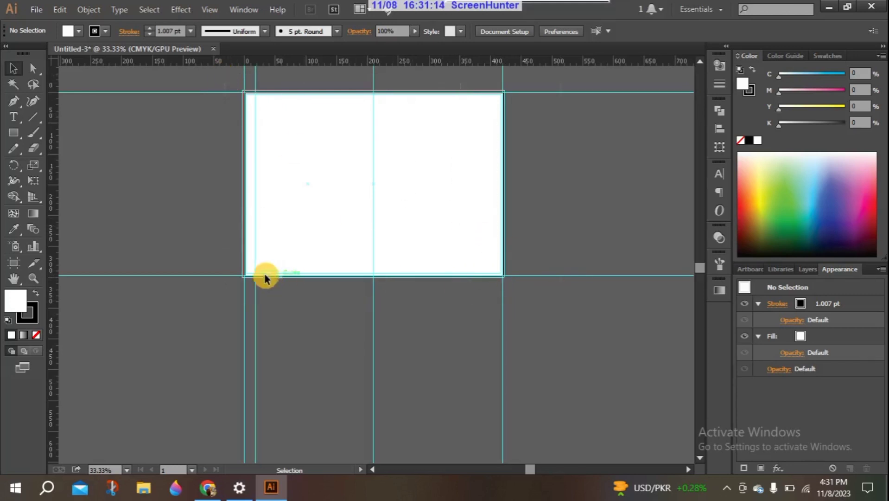
With the Artboard tool, Alt-drag Artboard 1 downward to duplicate it, then return to Selection
{"action": "left_click", "coordinate": [13, 263]}
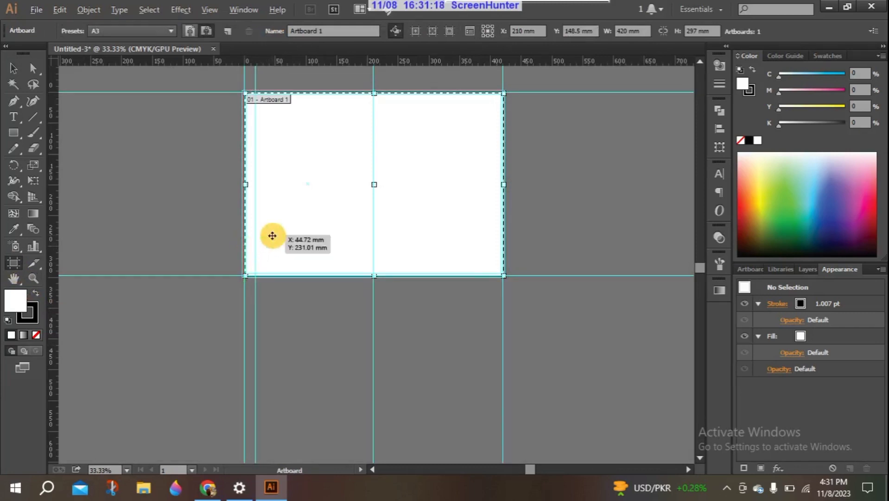
{"action": "left_click_drag", "start_coordinate": [272, 235], "coordinate": [274, 463]}
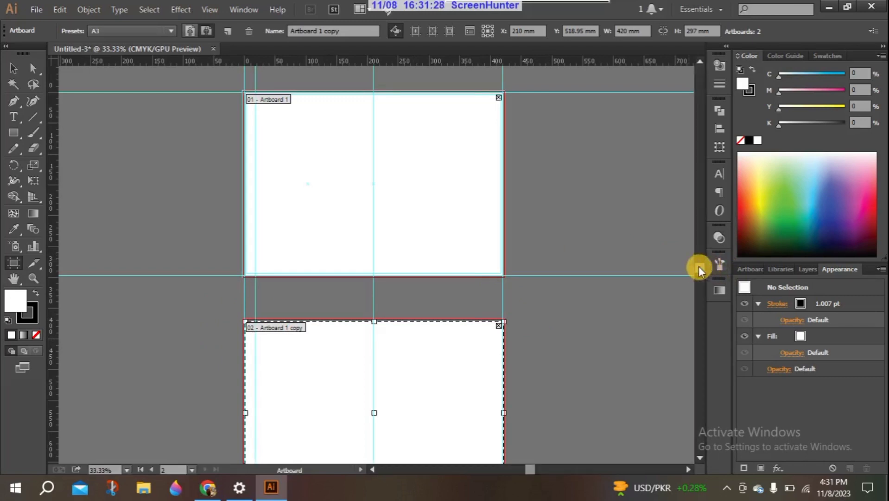
{"action": "left_click", "coordinate": [660, 228]}
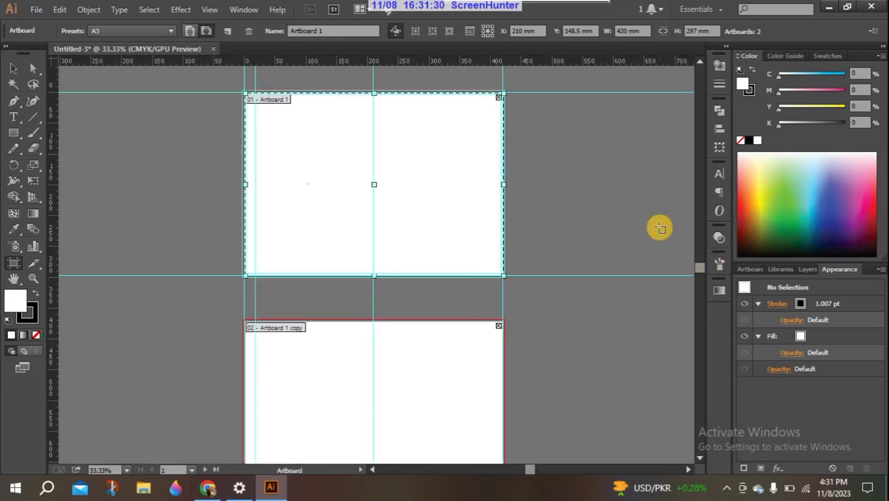
{"action": "left_click", "coordinate": [13, 68]}
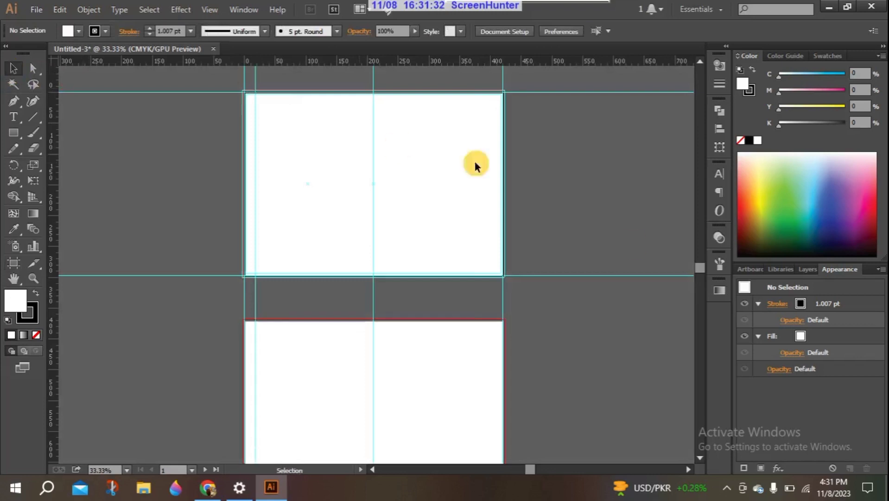
{"action": "left_click_drag", "start_coordinate": [702, 267], "coordinate": [698, 258]}
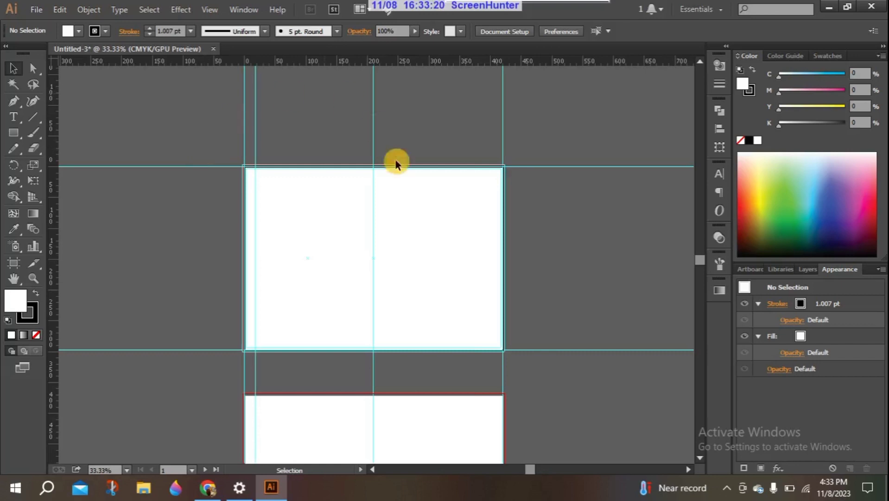
Save the document as the template 'bbi fold brochure template' in Documents
{"action": "left_click", "coordinate": [36, 9]}
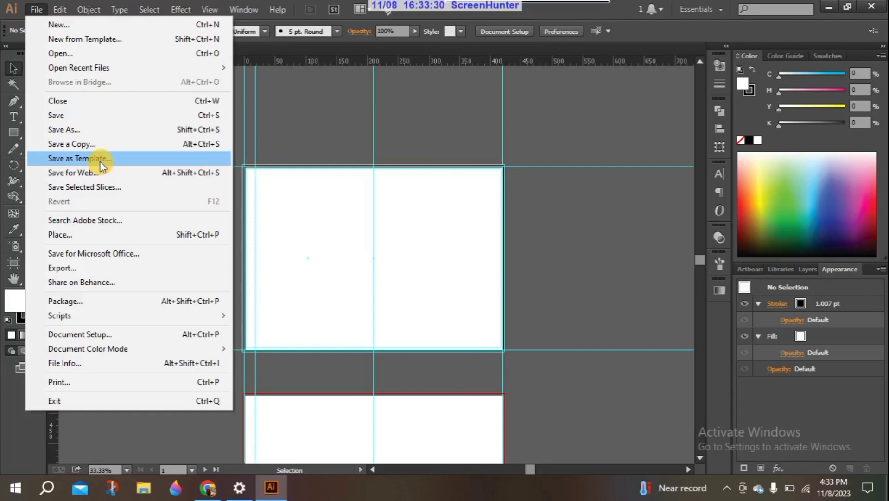
{"action": "left_click", "coordinate": [126, 160]}
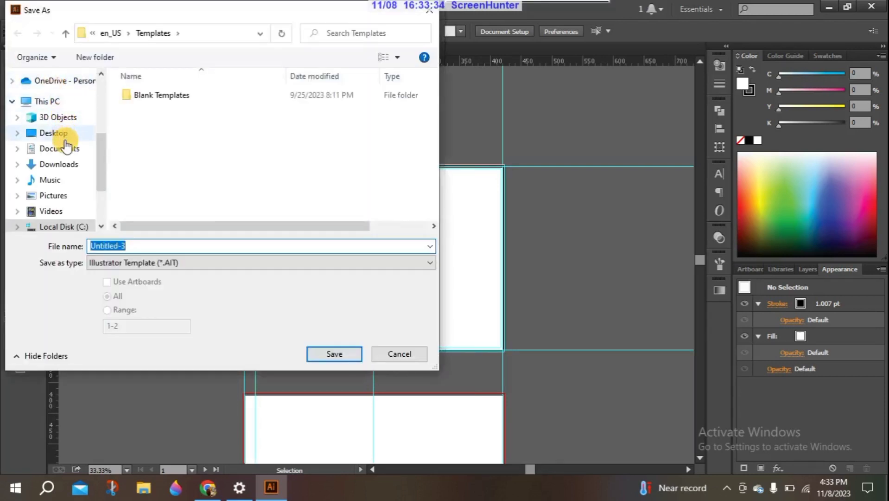
{"action": "left_click", "coordinate": [68, 149]}
{"action": "left_click", "coordinate": [158, 248]}
{"action": "double_click", "coordinate": [151, 248]}
{"action": "type", "text": "bre"}
{"action": "key", "text": "BackSpace"}
{"action": "key", "text": "BackSpace"}
{"action": "type", "text": "bi fold brochure template"}
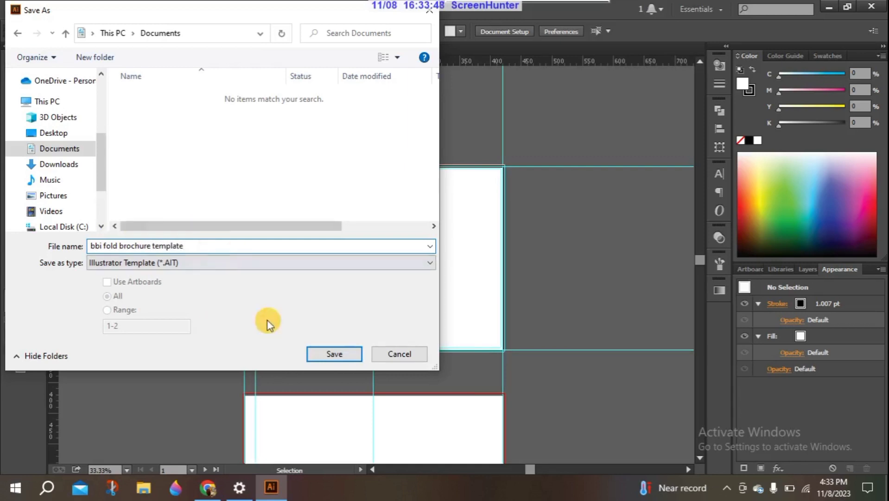
{"action": "left_click", "coordinate": [335, 355]}
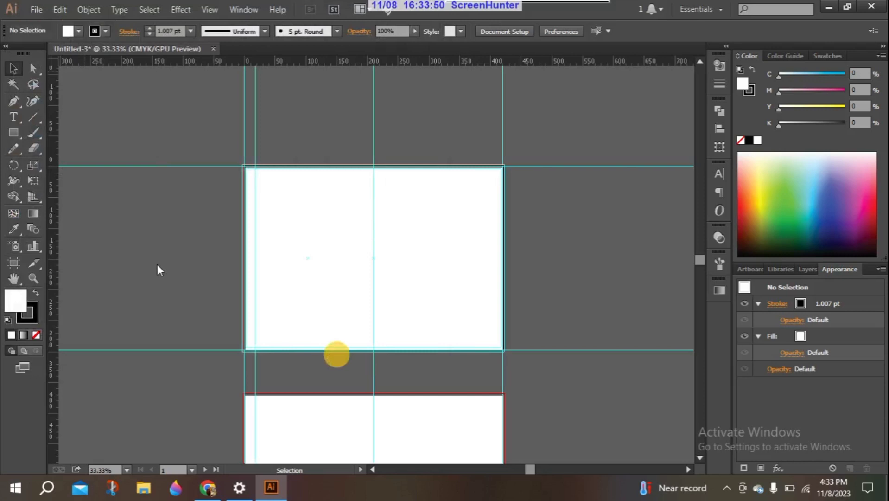
{"action": "left_click", "coordinate": [37, 9]}
{"action": "mouse_move", "coordinate": [60, 9]}
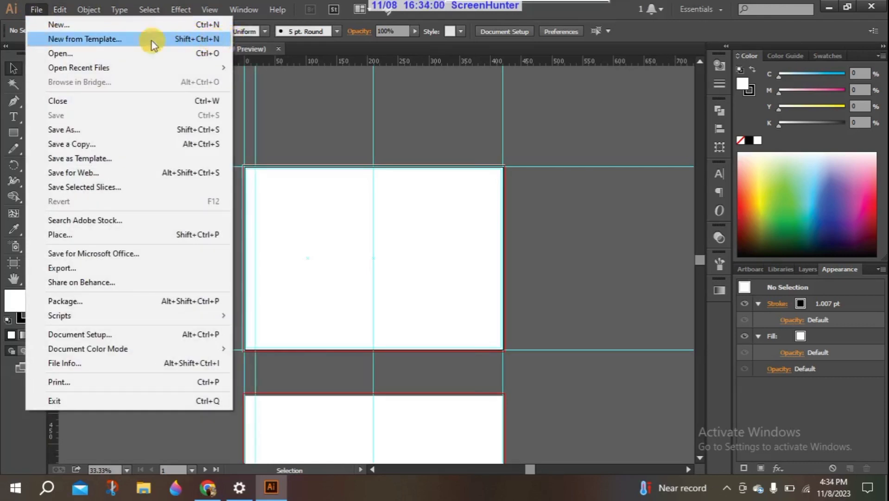
Create a new document from the 'bbi fold brochure template' file in Documents
{"action": "left_click", "coordinate": [130, 39]}
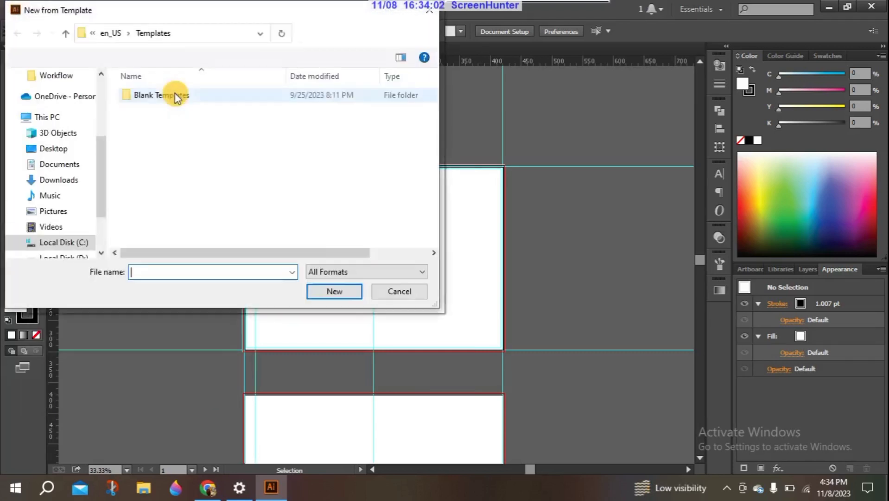
{"action": "scroll", "coordinate": [99, 139], "scroll_direction": "up", "scroll_amount": 3}
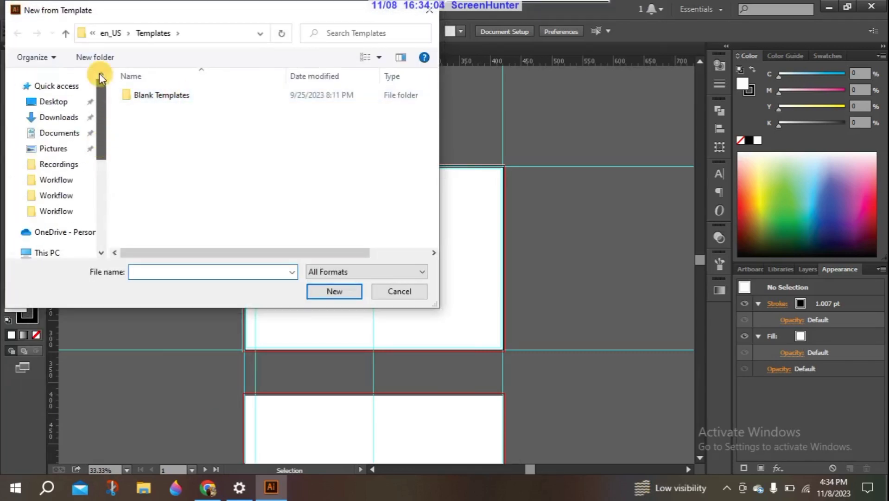
{"action": "left_click", "coordinate": [65, 136]}
{"action": "left_click", "coordinate": [183, 96]}
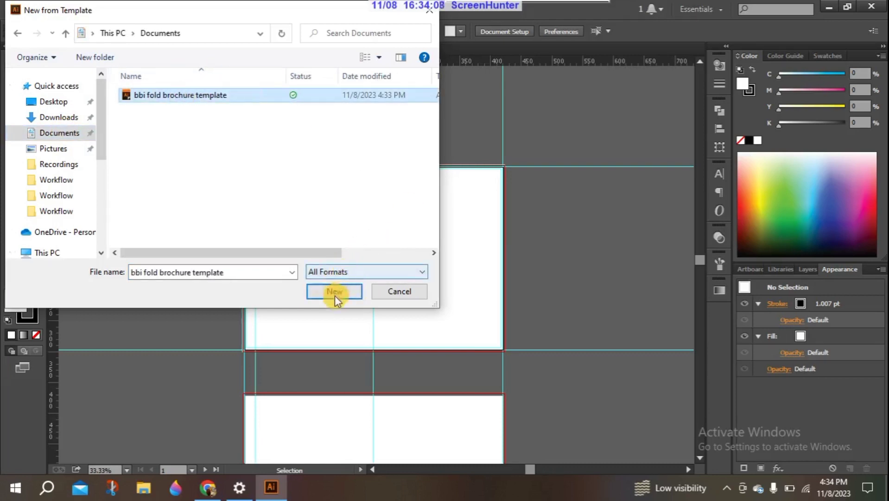
{"action": "left_click", "coordinate": [391, 292]}
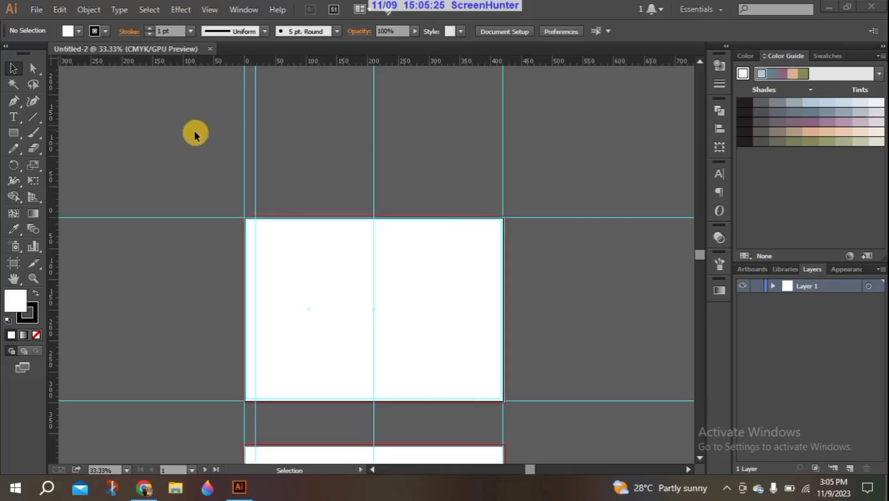
Create Untitled-3 from the THE DESIGN DOJO business card template in Documents
{"action": "left_click", "coordinate": [36, 11]}
{"action": "mouse_move", "coordinate": [59, 9]}
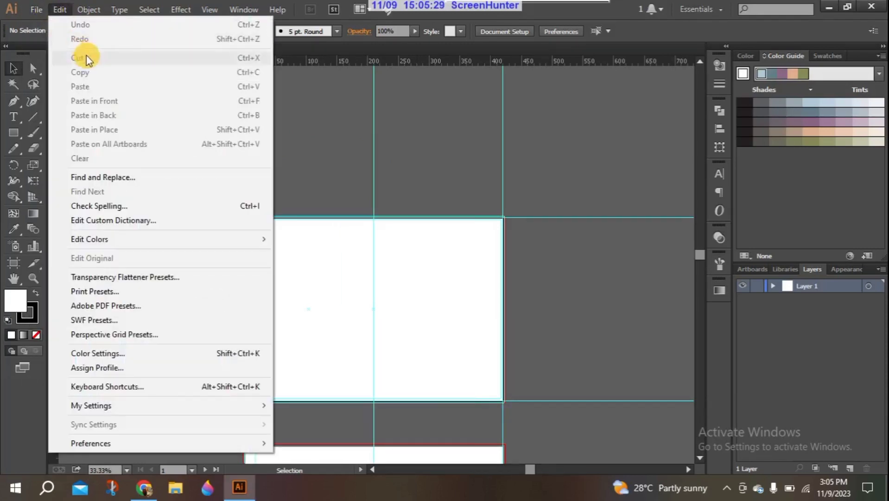
{"action": "left_click", "coordinate": [54, 36]}
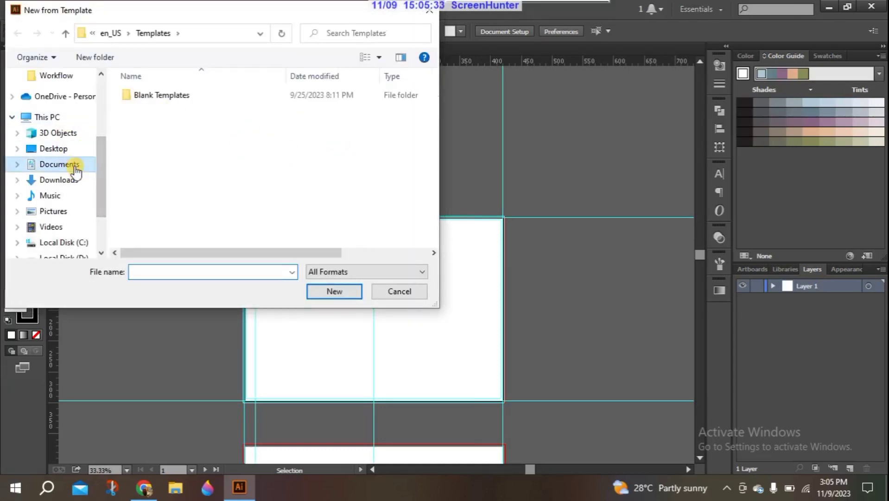
{"action": "left_click", "coordinate": [75, 168]}
{"action": "double_click", "coordinate": [172, 121]}
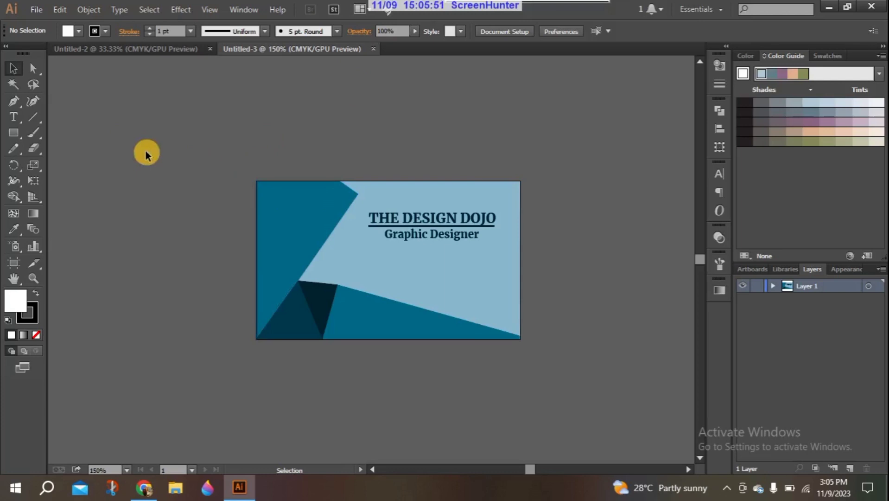
{"action": "left_click", "coordinate": [33, 9]}
Start a new print document, move its New Document dialog aside and open the Size list
{"action": "mouse_move", "coordinate": [60, 9]}
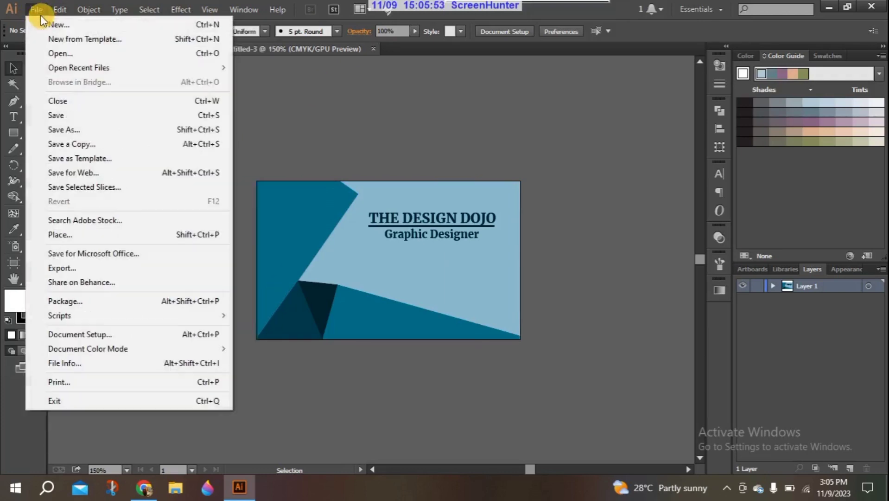
{"action": "left_click", "coordinate": [48, 27]}
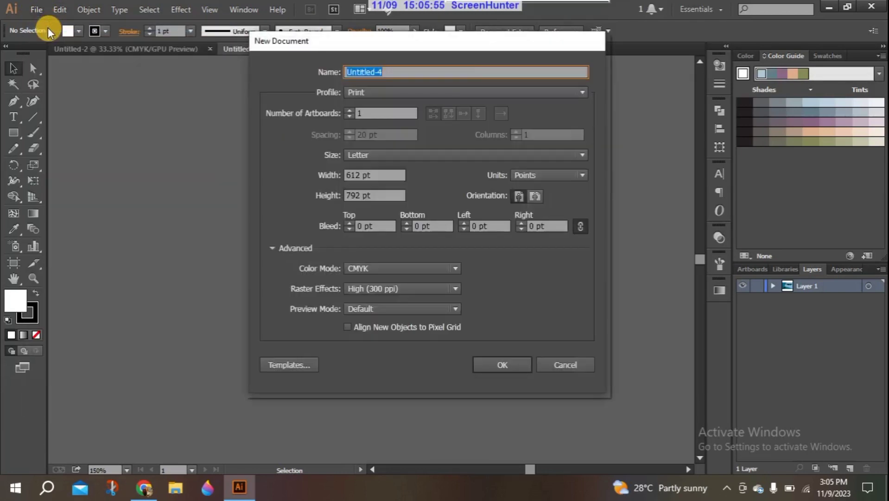
{"action": "left_click_drag", "start_coordinate": [351, 41], "coordinate": [265, 64]}
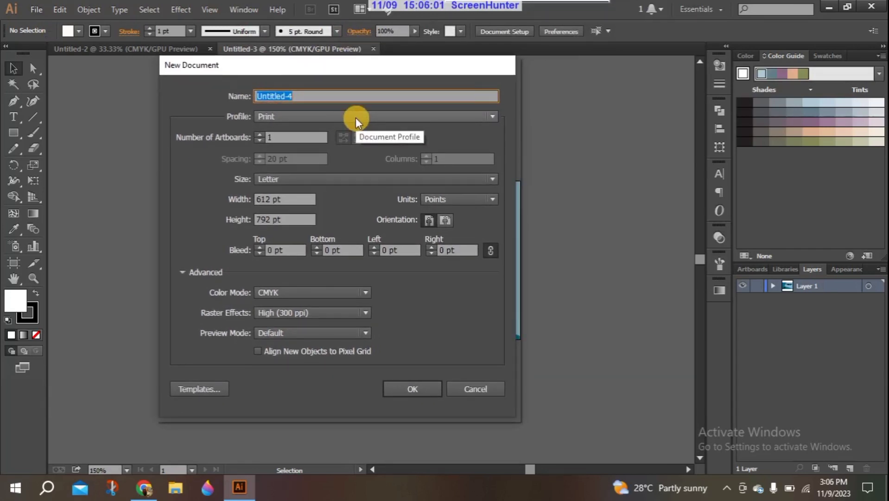
{"action": "left_click", "coordinate": [295, 177]}
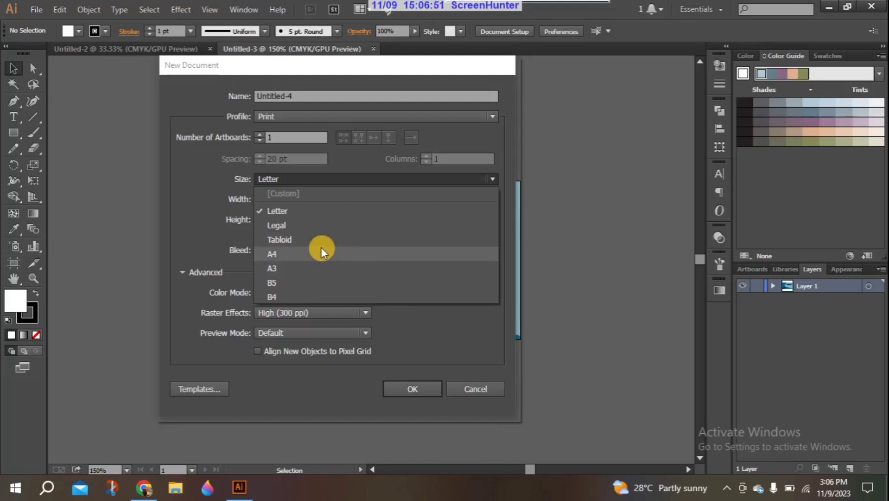
Create an A3 landscape document in inches named 'business card printing setting'
{"action": "left_click", "coordinate": [296, 268]}
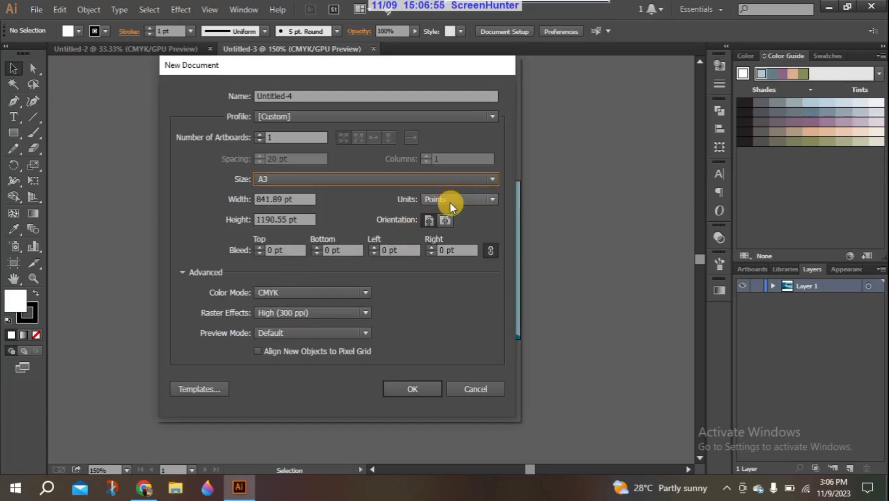
{"action": "left_click", "coordinate": [444, 219]}
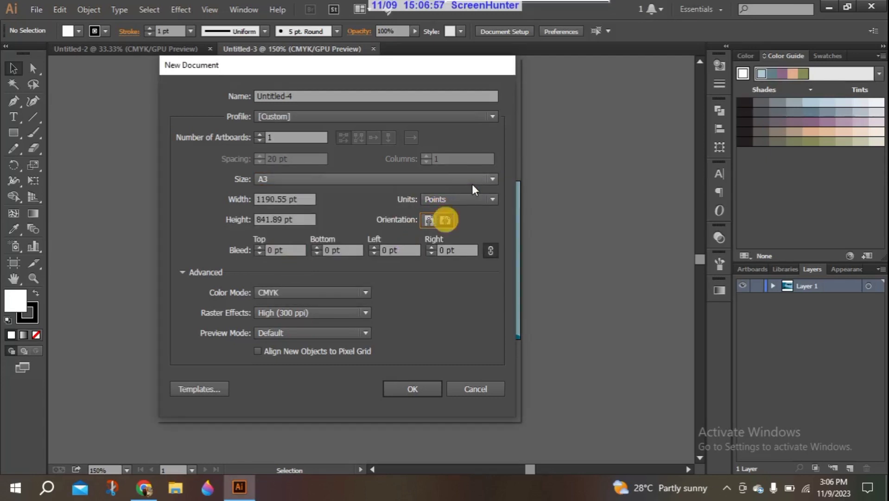
{"action": "left_click", "coordinate": [470, 195]}
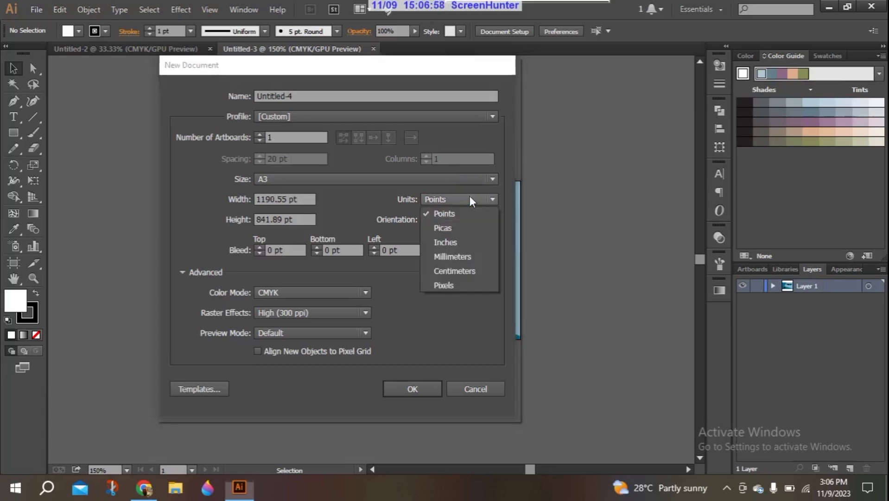
{"action": "left_click", "coordinate": [460, 241]}
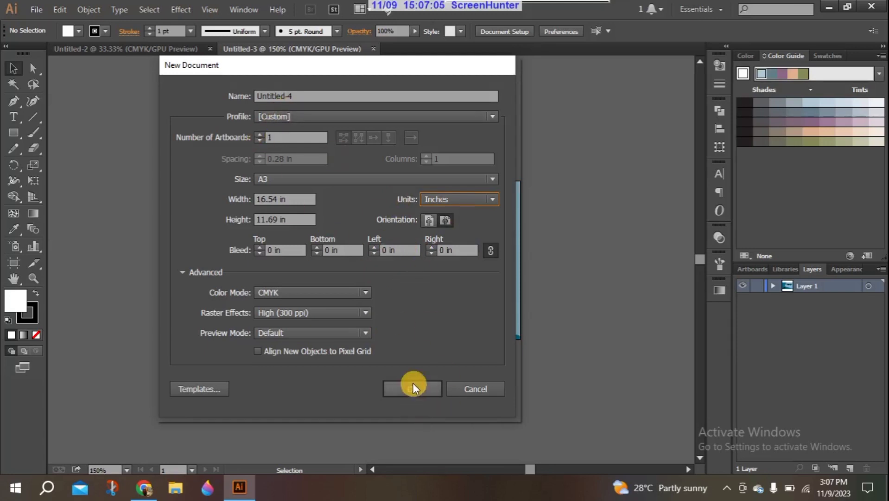
{"action": "left_click", "coordinate": [285, 97]}
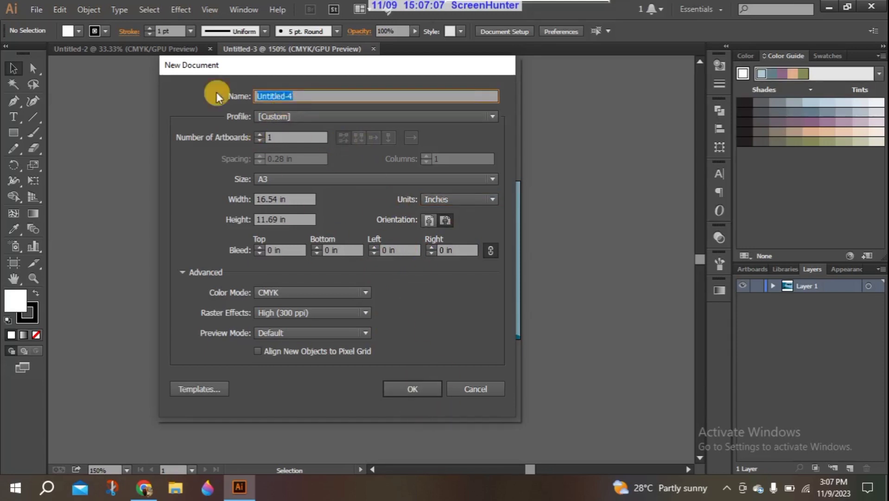
{"action": "type", "text": "busin"}
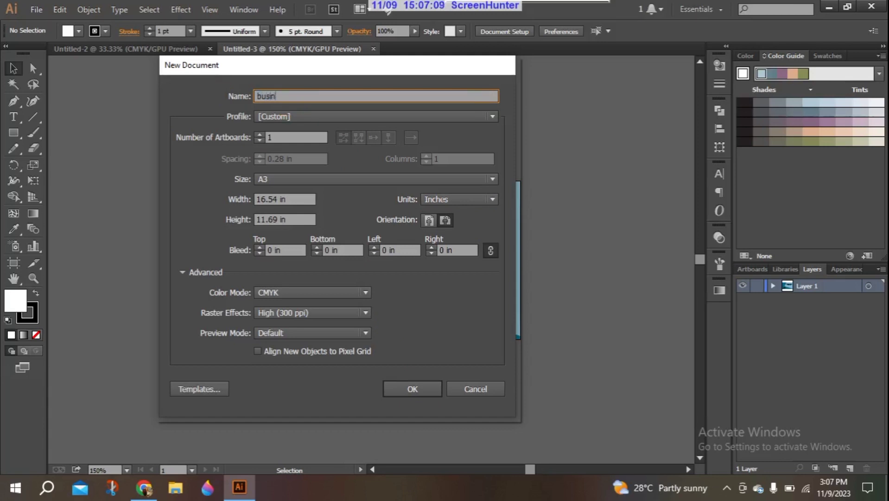
{"action": "type", "text": "ess card printing setting"}
{"action": "left_click", "coordinate": [415, 387]}
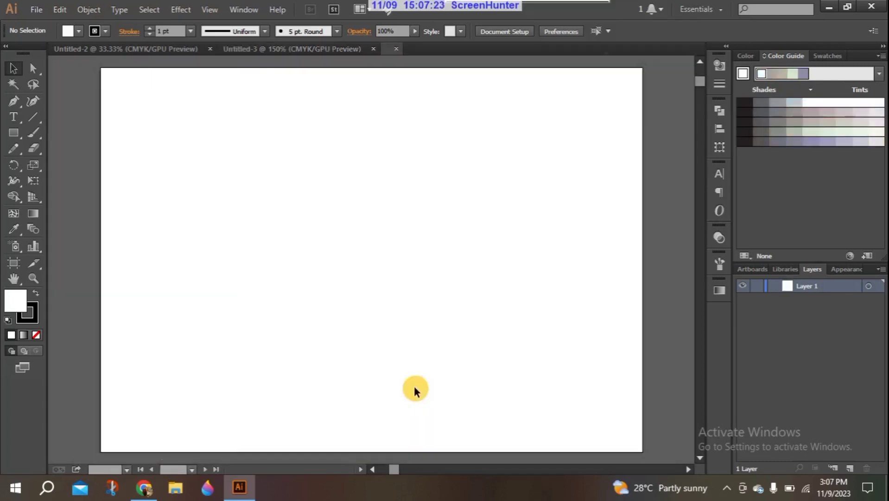
Paste the business card from Untitled-3 at the sheet's top-left and Alt-drag its blue rectangle beside it
{"action": "left_click", "coordinate": [302, 48]}
{"action": "left_click_drag", "start_coordinate": [180, 133], "coordinate": [570, 362]}
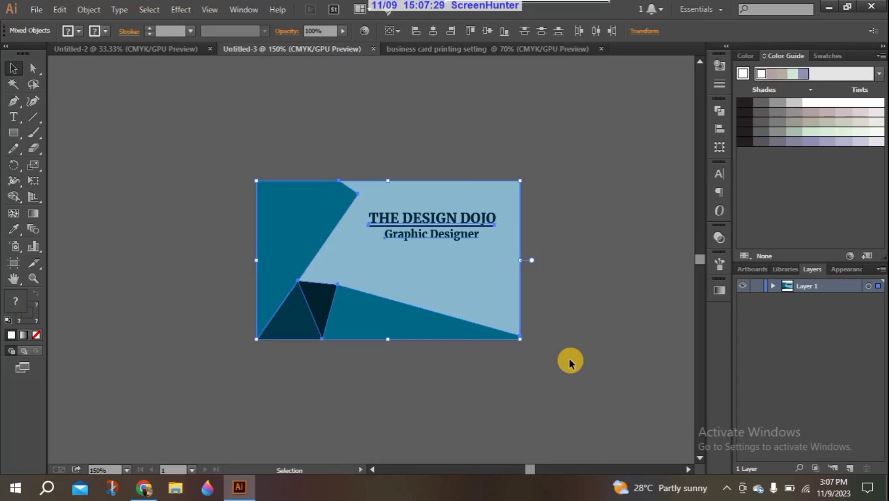
{"action": "left_click", "coordinate": [489, 48]}
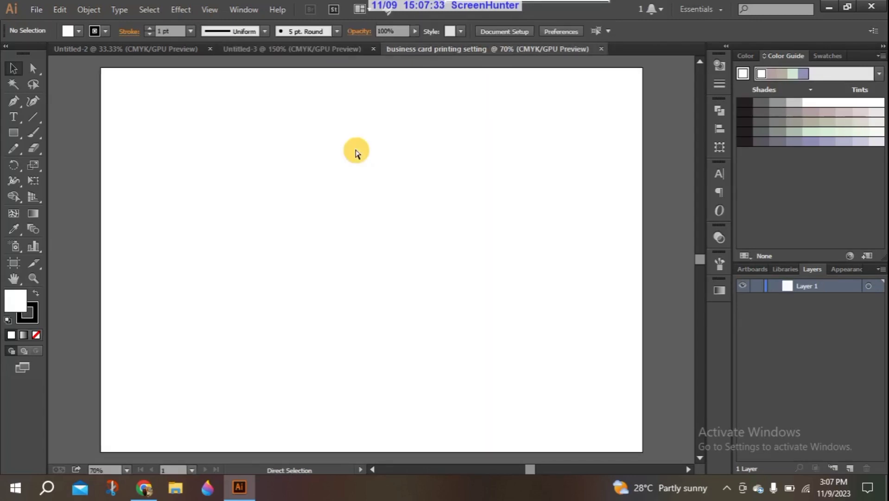
{"action": "key", "text": "ctrl+v"}
{"action": "left_click_drag", "start_coordinate": [359, 261], "coordinate": [166, 117]}
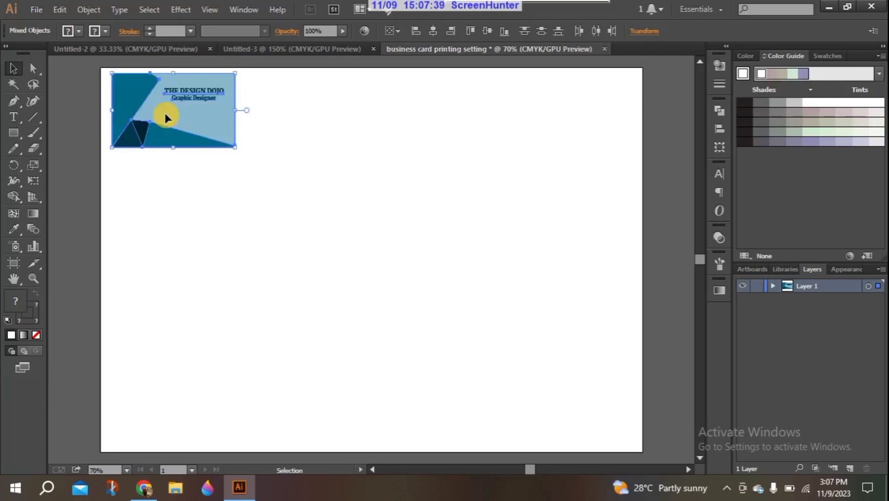
{"action": "left_click", "coordinate": [75, 106]}
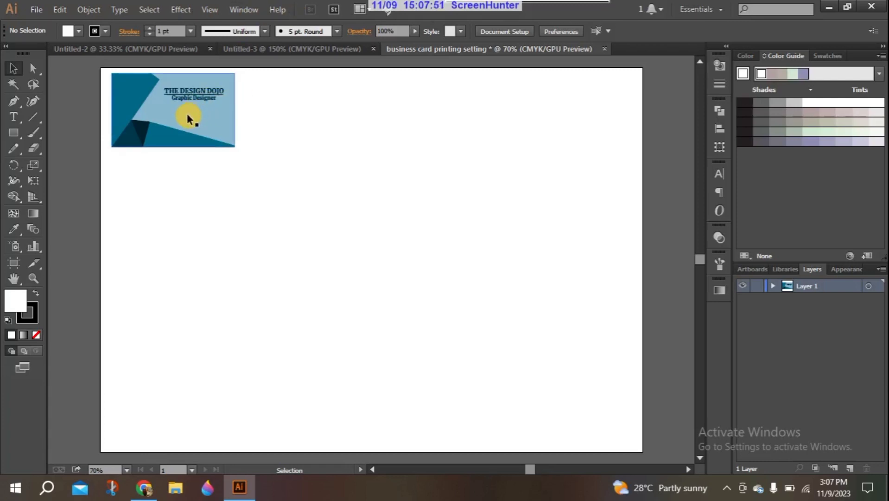
{"action": "left_click_drag", "start_coordinate": [187, 119], "coordinate": [323, 117]}
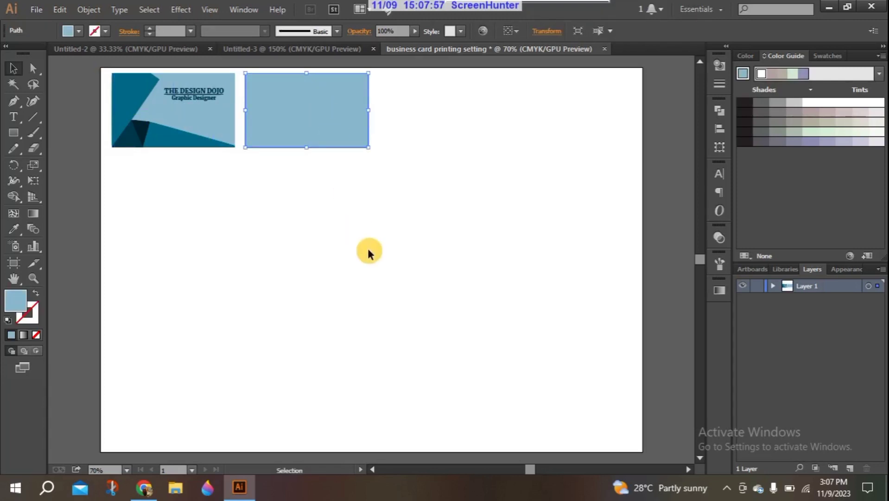
Undo the stray rectangle copy, group all the card's parts, and fit the sheet in view
{"action": "left_click", "coordinate": [337, 209]}
{"action": "key", "text": "ctrl+z"}
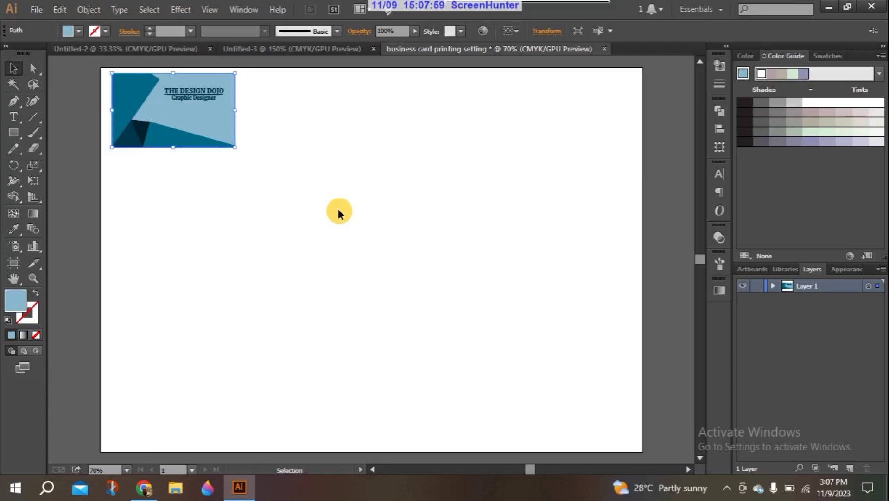
{"action": "left_click_drag", "start_coordinate": [277, 176], "coordinate": [89, 58]}
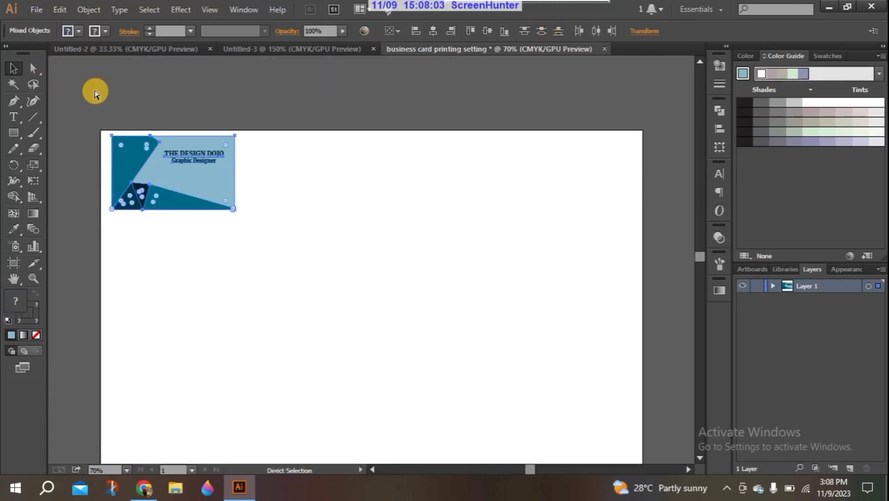
{"action": "key", "text": "ctrl+g"}
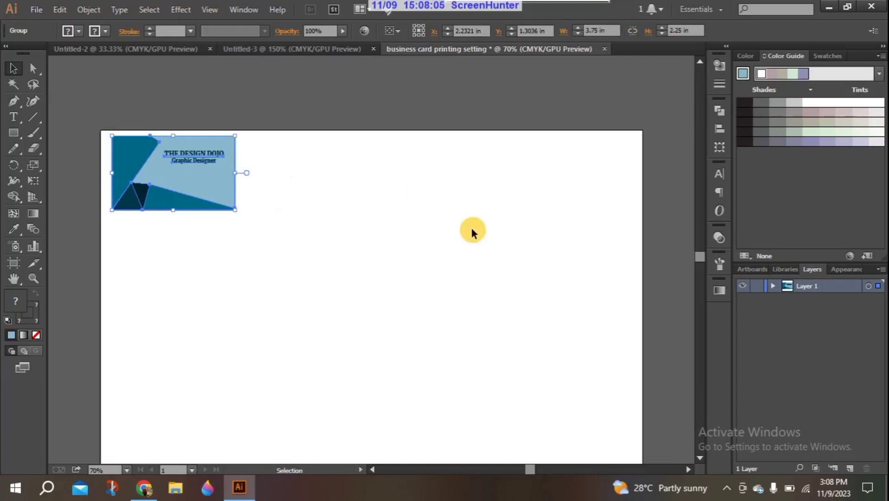
{"action": "key", "text": "ctrl+0"}
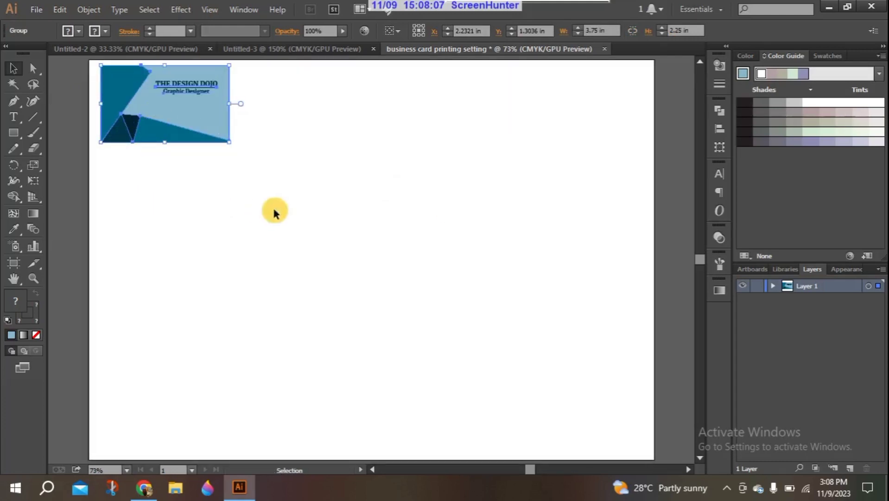
Alt-drag a duplicate of the grouped card beside the original and zoom in on both
{"action": "left_click_drag", "start_coordinate": [211, 122], "coordinate": [358, 122]}
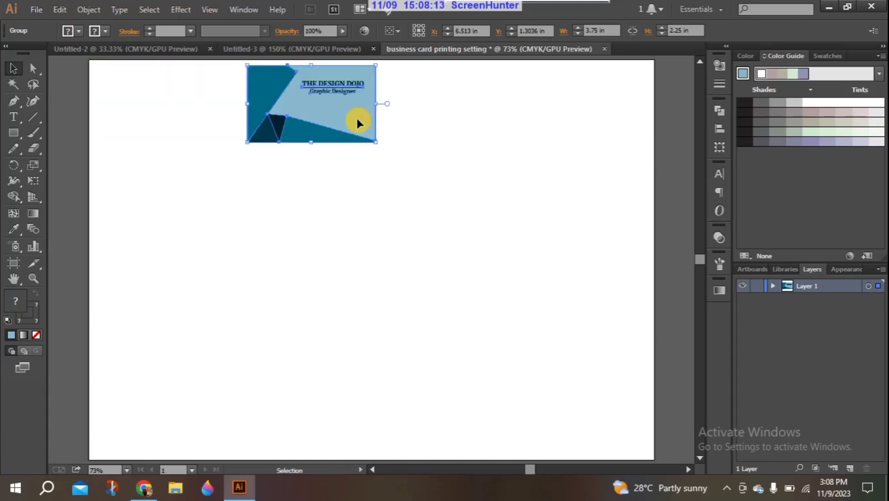
{"action": "left_click_drag", "start_coordinate": [358, 122], "coordinate": [213, 123]}
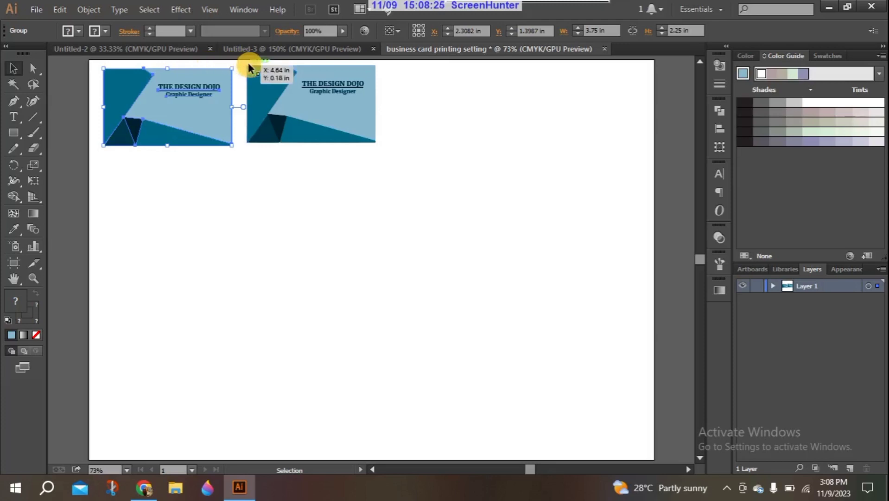
{"action": "left_click", "coordinate": [33, 278]}
{"action": "left_click_drag", "start_coordinate": [297, 165], "coordinate": [321, 66]}
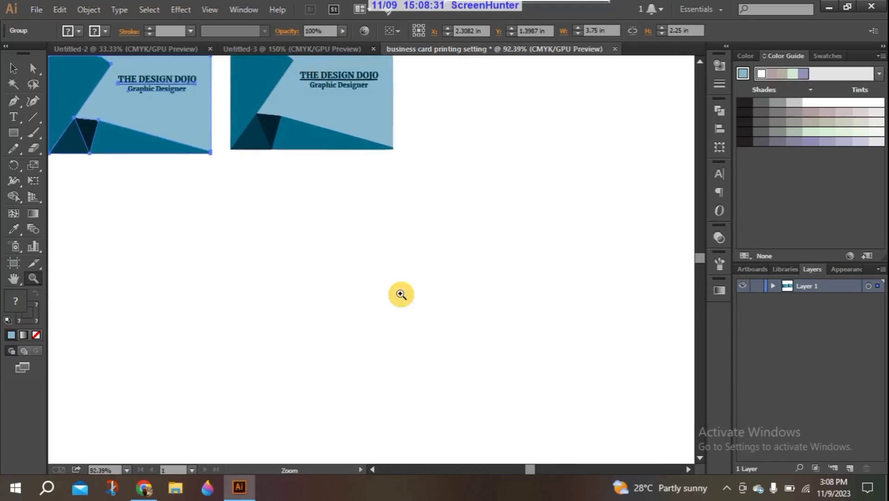
With the Selection tool, drag the duplicate back over the original and marquee-select the single card group
{"action": "scroll", "coordinate": [704, 257], "scroll_direction": "up", "scroll_amount": 3}
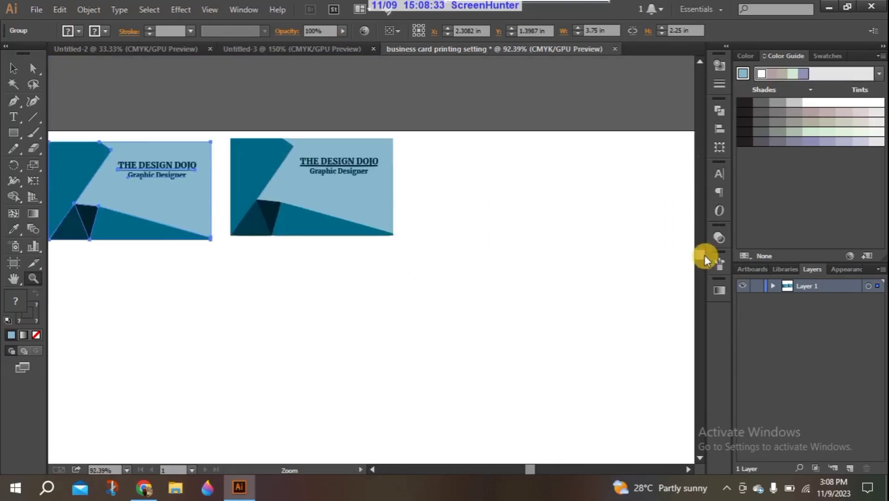
{"action": "left_click", "coordinate": [13, 69]}
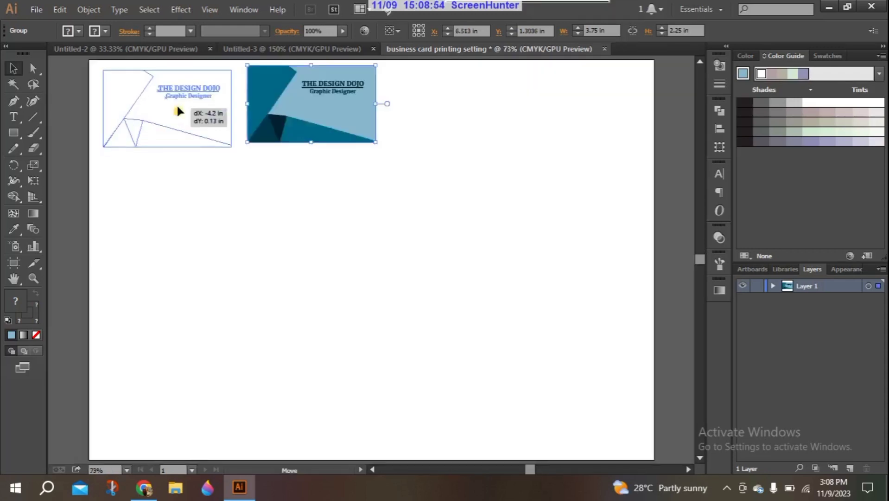
{"action": "left_click_drag", "start_coordinate": [178, 106], "coordinate": [177, 105]}
{"action": "left_click", "coordinate": [69, 89]}
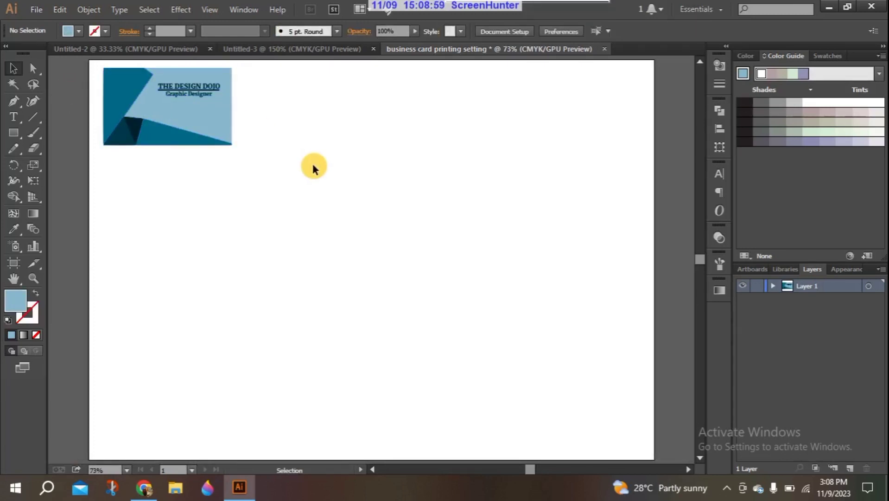
{"action": "left_click_drag", "start_coordinate": [198, 106], "coordinate": [94, 94]}
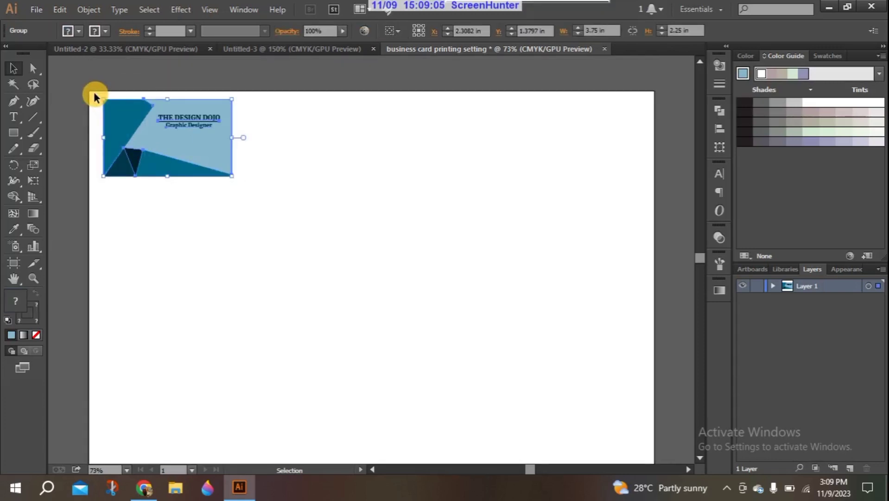
In the Object > Transform > Move dialog, enter a 3.75 in horizontal distance for the card
{"action": "left_click", "coordinate": [89, 7]}
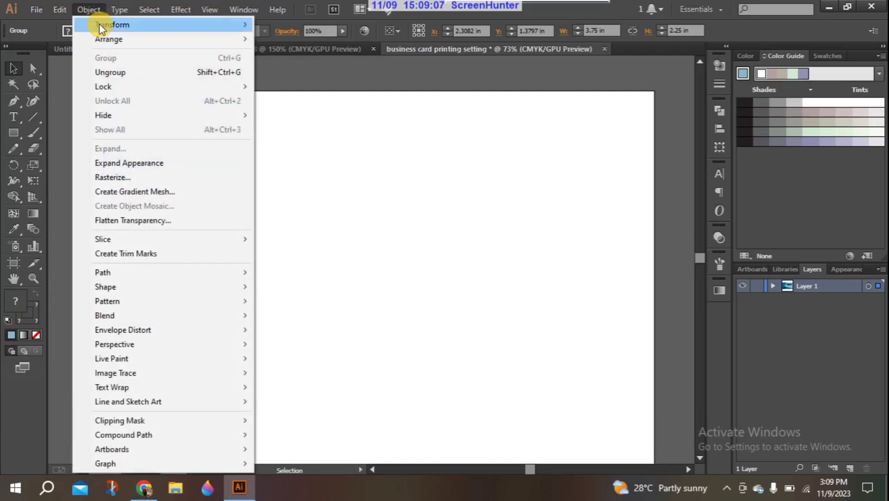
{"action": "mouse_move", "coordinate": [101, 27]}
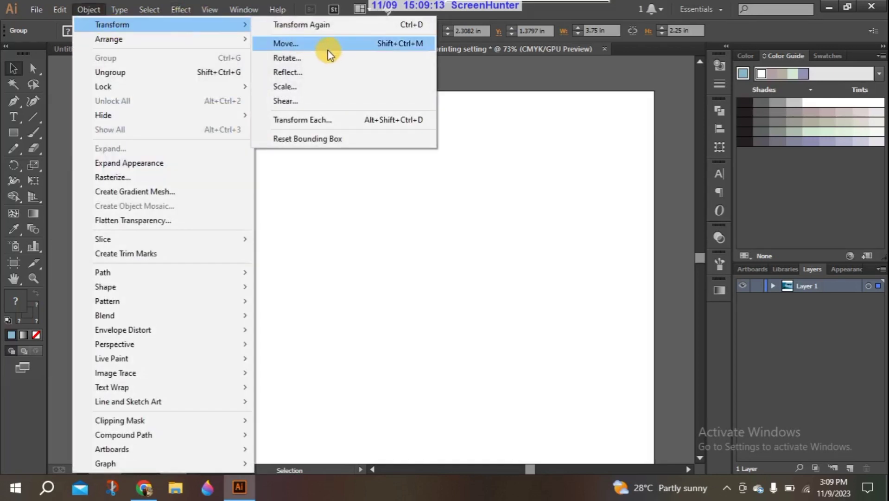
{"action": "left_click", "coordinate": [357, 42]}
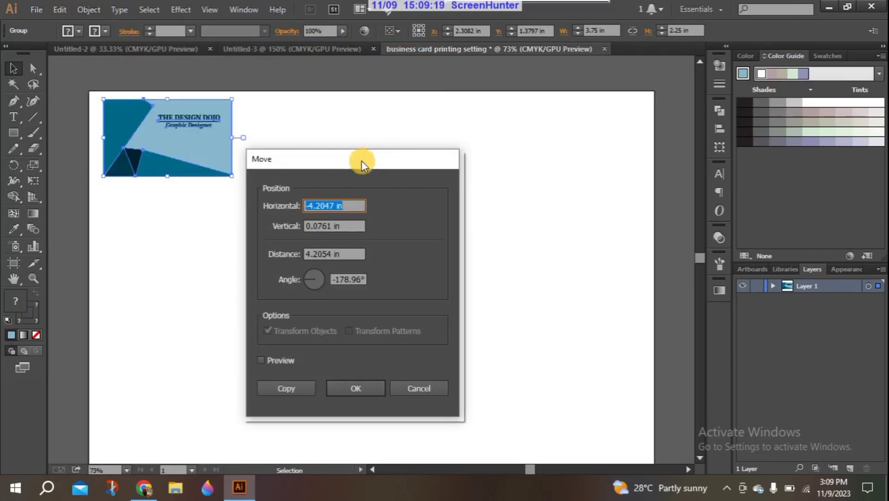
{"action": "left_click_drag", "start_coordinate": [361, 161], "coordinate": [505, 85]}
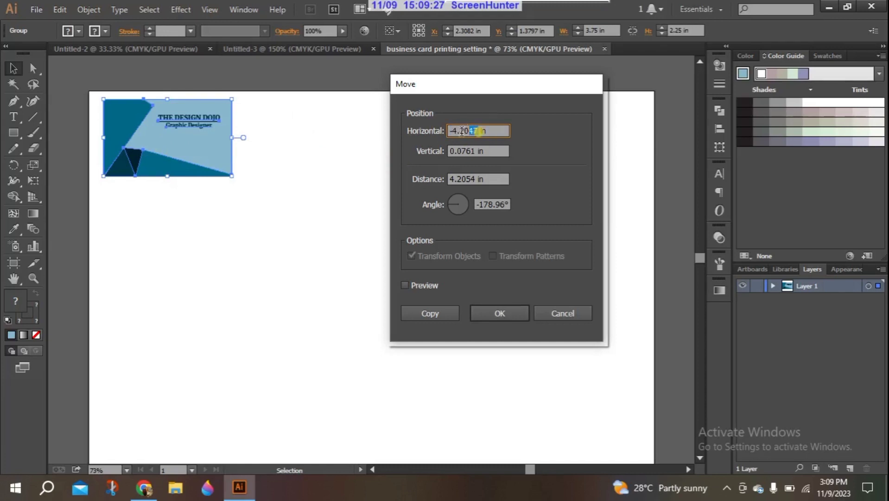
{"action": "key", "text": "BackSpace"}
{"action": "type", "text": "3.75"}
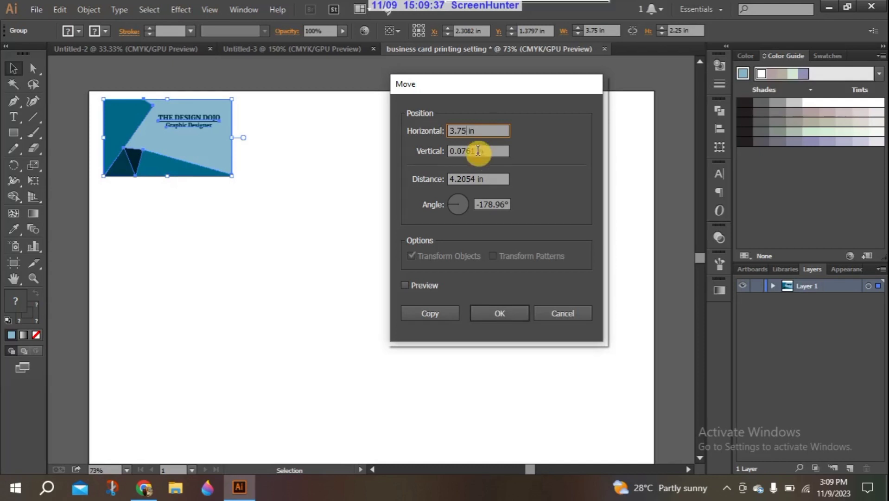
{"action": "key", "text": "Tab"}
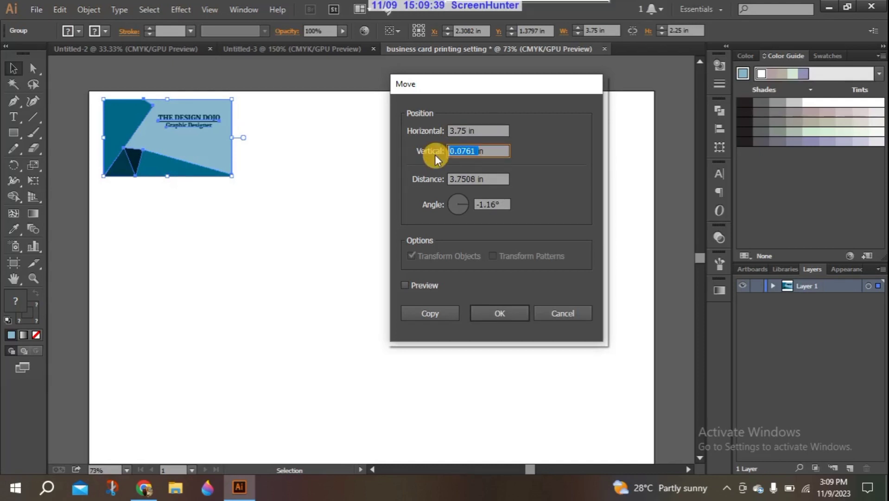
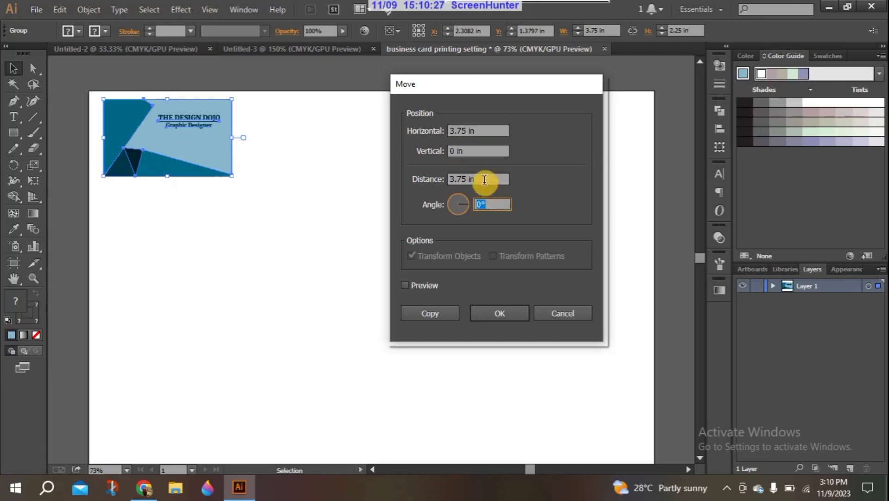
Preview the card moved horizontally by 3.75 in, then 5 in, then 4 in
{"action": "key", "text": "Tab"}
{"action": "left_click", "coordinate": [424, 285]}
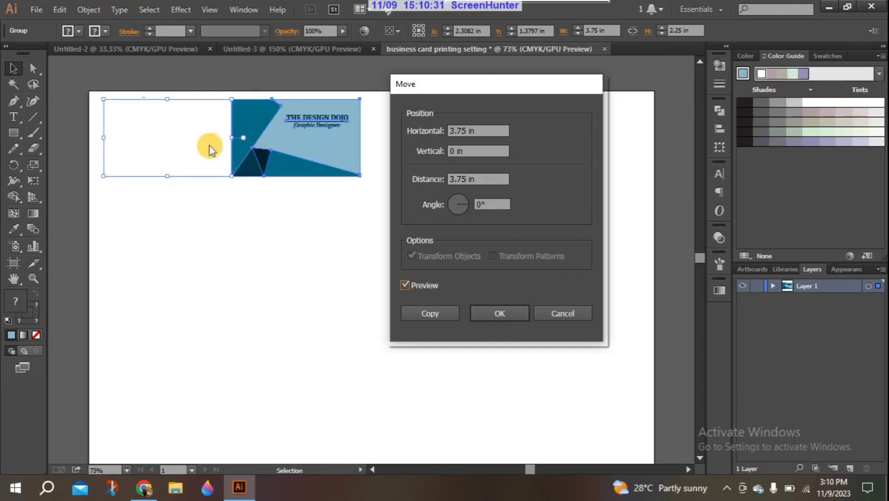
{"action": "double_click", "coordinate": [468, 178]}
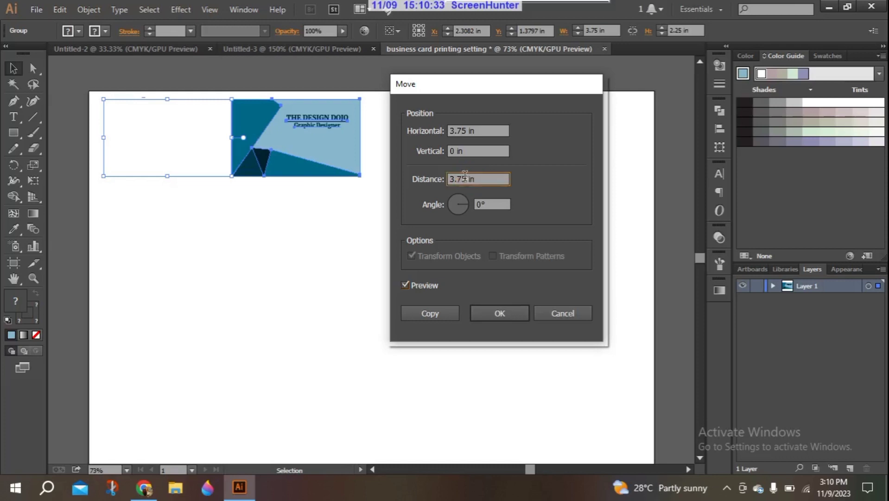
{"action": "type", "text": "5"}
{"action": "left_click", "coordinate": [420, 283]}
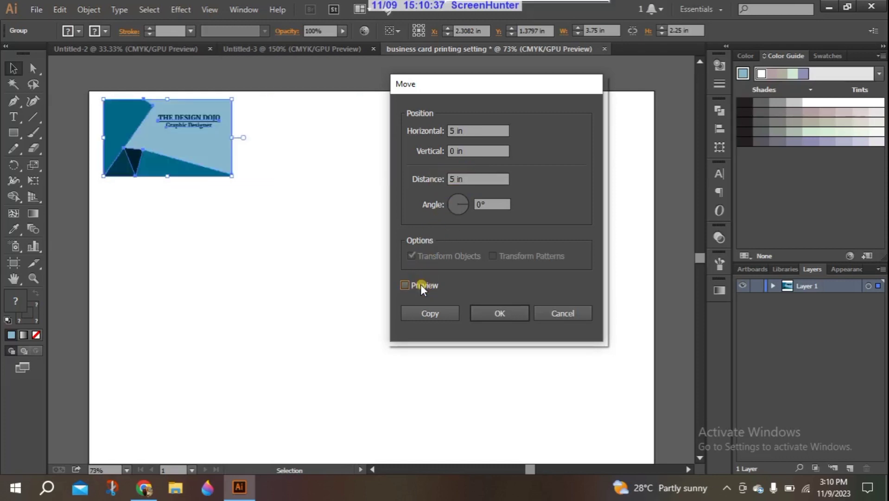
{"action": "left_click", "coordinate": [421, 284]}
{"action": "double_click", "coordinate": [457, 179]}
{"action": "type", "text": "4"}
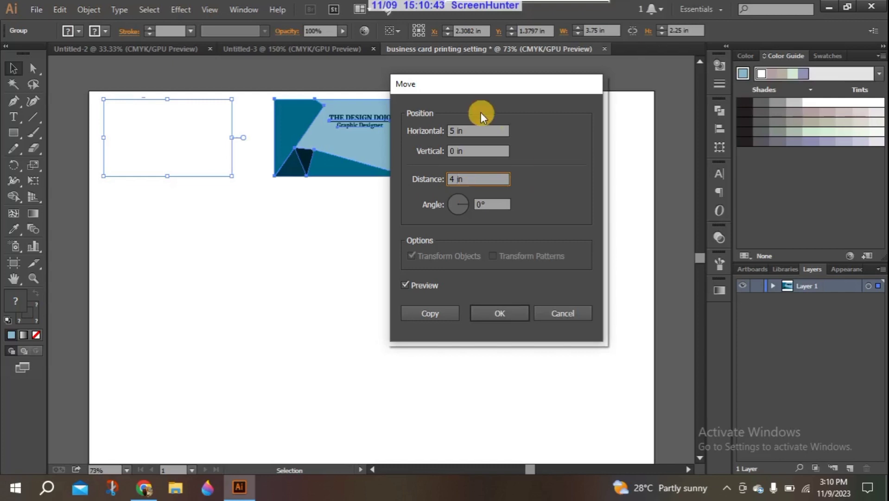
Set the horizontal distance back to 3.75 in and place a copy beside the original card
{"action": "left_click", "coordinate": [456, 131]}
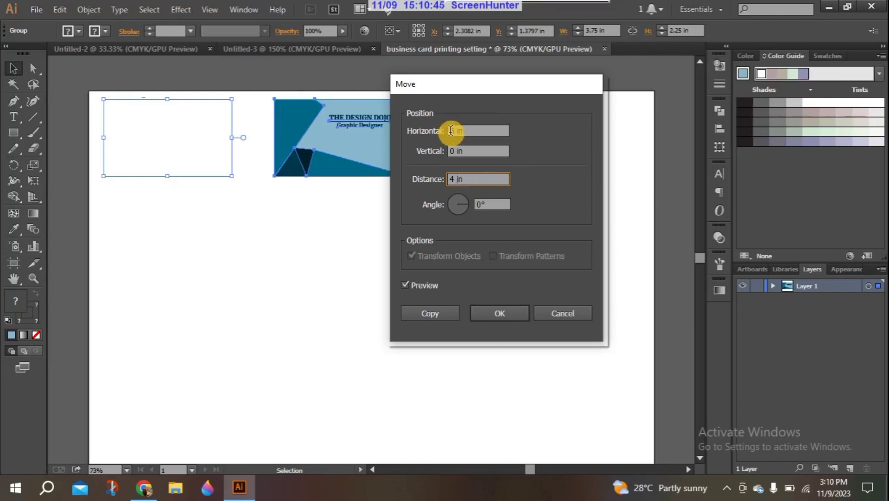
{"action": "left_click", "coordinate": [452, 131]}
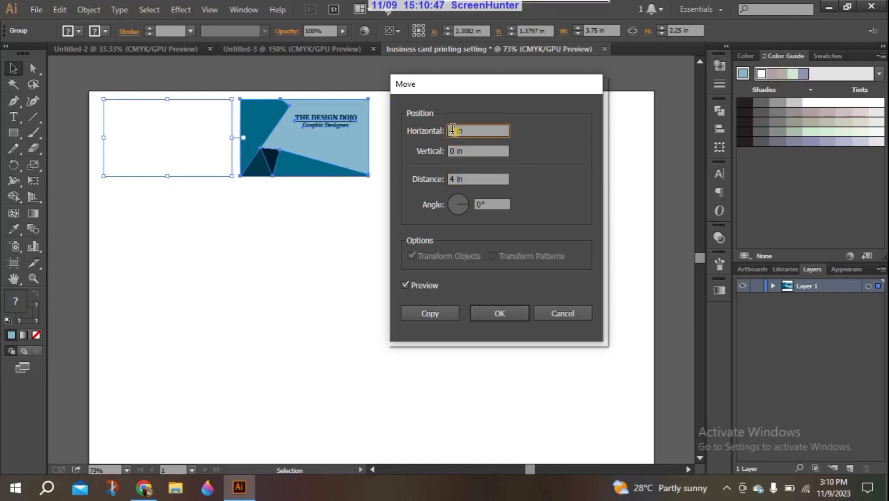
{"action": "left_click_drag", "start_coordinate": [455, 131], "coordinate": [440, 131]}
{"action": "type", "text": "3.75"}
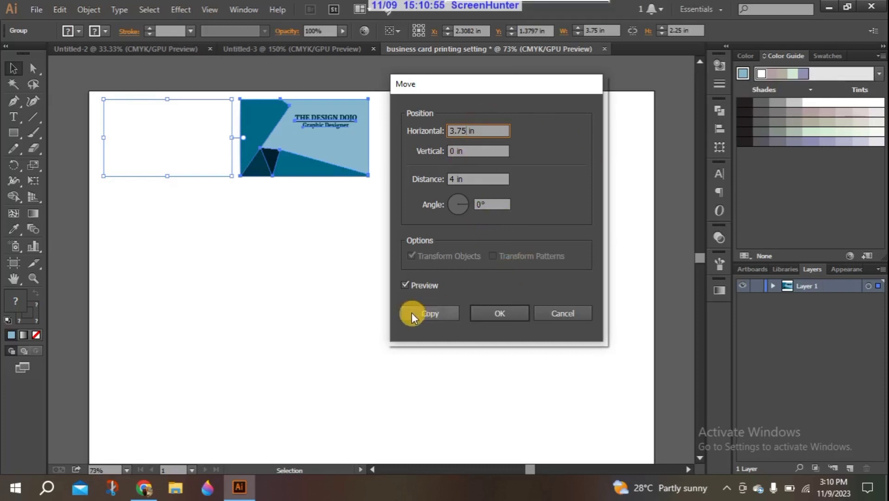
{"action": "left_click", "coordinate": [438, 310]}
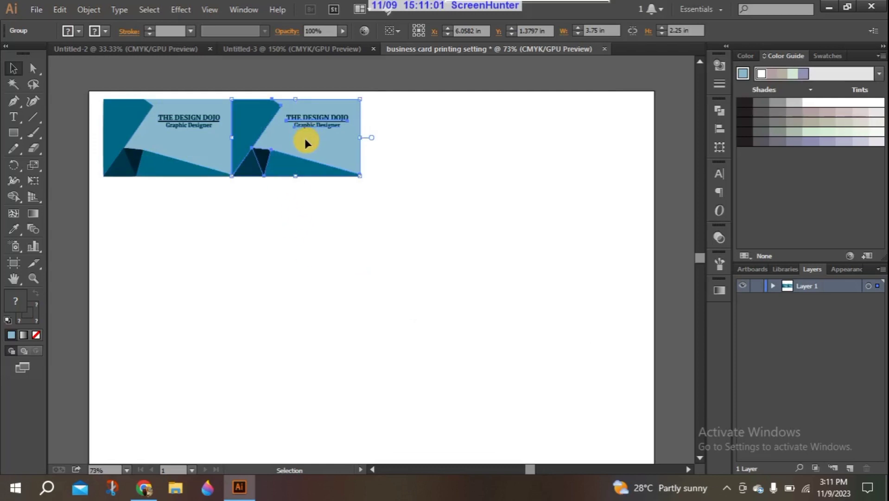
Undo the trial copy and reopen Object > Transform > Move for the card
{"action": "key", "text": "ctrl+z"}
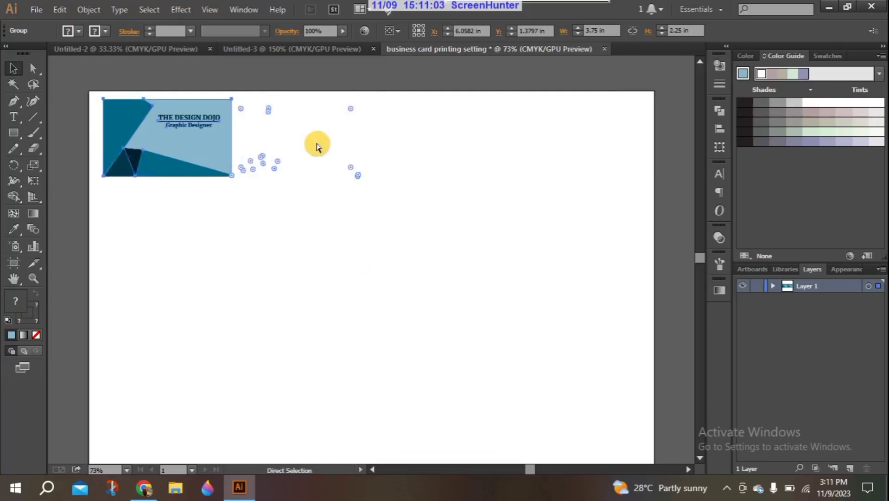
{"action": "left_click", "coordinate": [95, 8]}
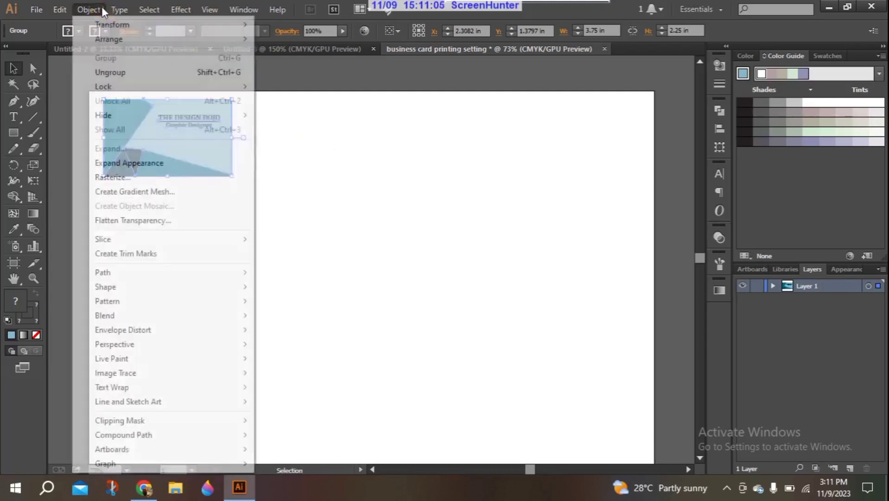
{"action": "mouse_move", "coordinate": [116, 26]}
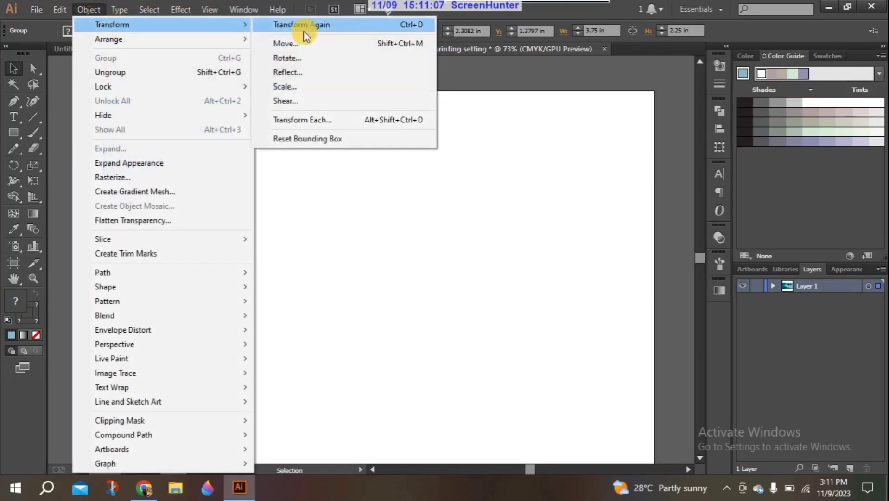
{"action": "left_click", "coordinate": [301, 44]}
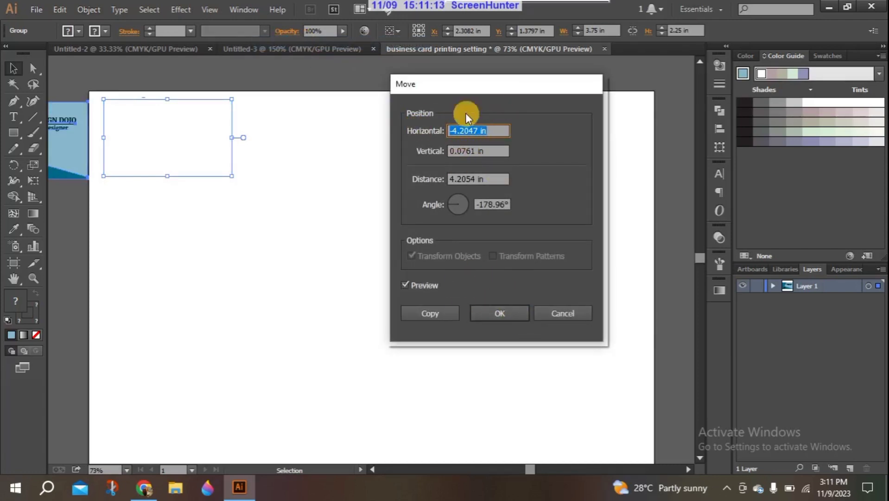
Enter Horizontal 3.75 in, Vertical 0 and Angle 0°, and copy the card to the right
{"action": "left_click_drag", "start_coordinate": [480, 131], "coordinate": [417, 133]}
{"action": "key", "text": "BackSpace"}
{"action": "type", "text": "3.75"}
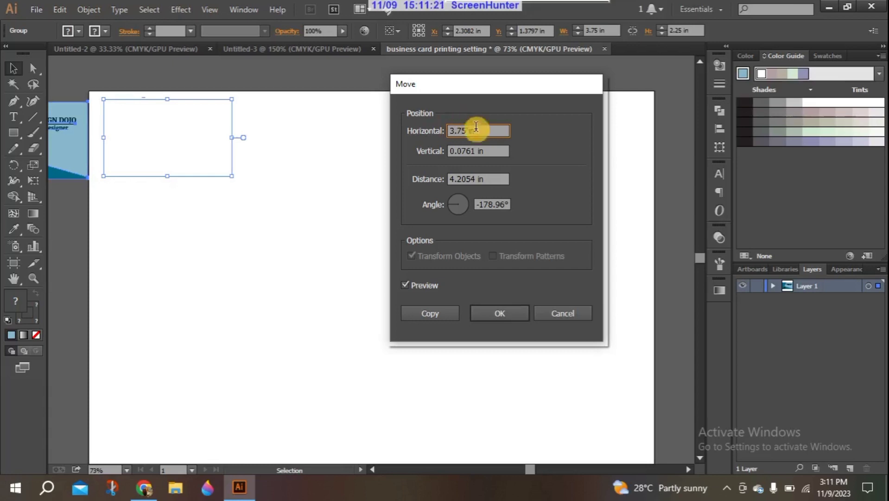
{"action": "double_click", "coordinate": [476, 151]}
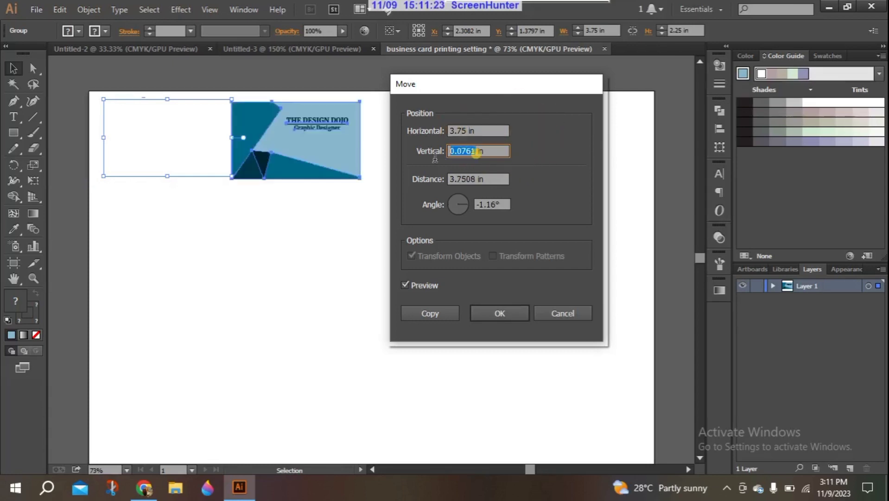
{"action": "key", "text": "BackSpace"}
{"action": "type", "text": "0"}
{"action": "key", "text": "Tab"}
{"action": "key", "text": "Tab"}
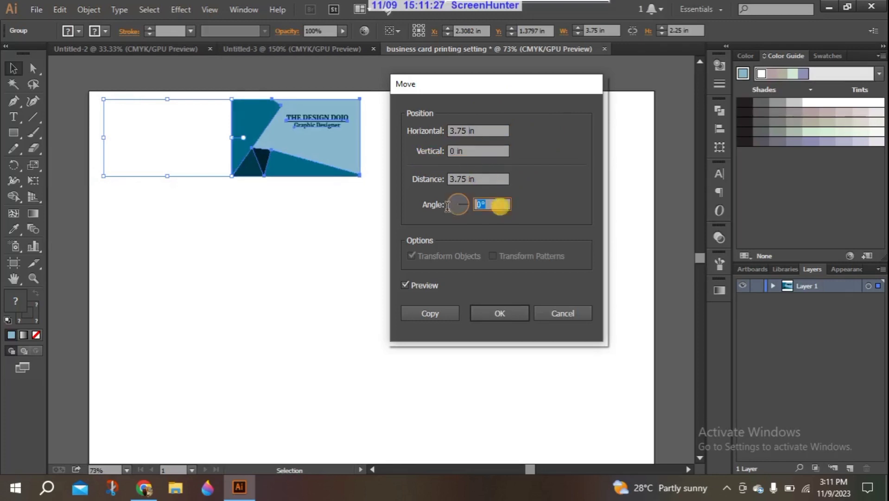
{"action": "type", "text": "0"}
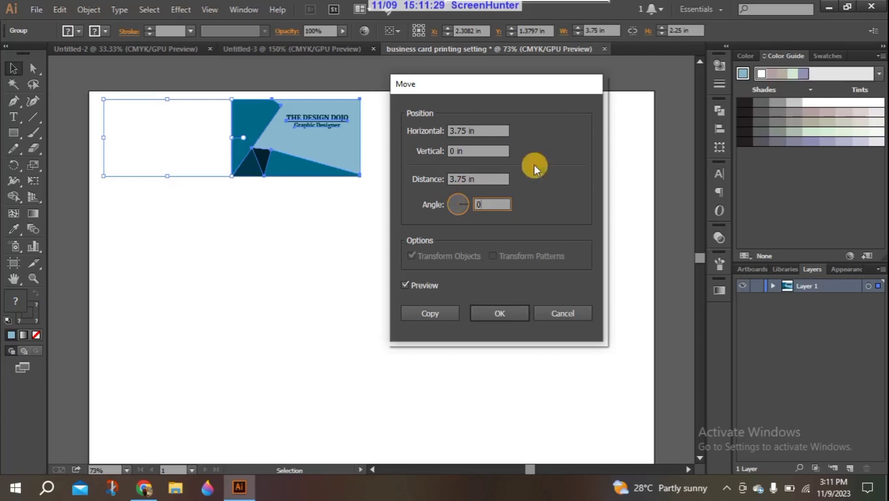
{"action": "left_click", "coordinate": [437, 311]}
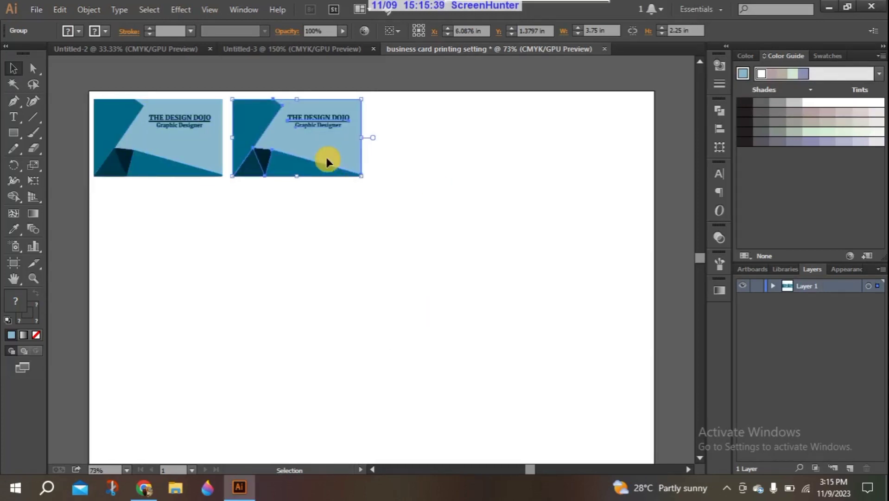
Repeat the move-copy twice for four cards in the row, then select all four
{"action": "key", "text": "ctrl+d"}
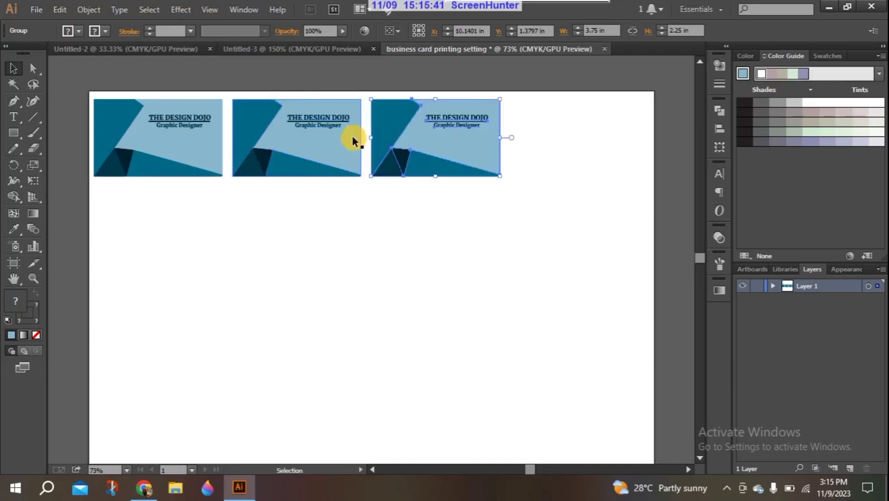
{"action": "key", "text": "ctrl+d"}
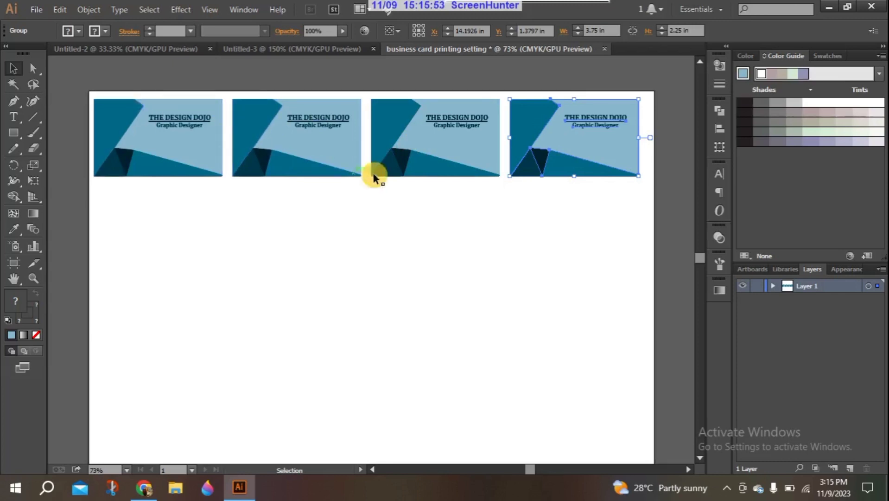
{"action": "left_click_drag", "start_coordinate": [70, 76], "coordinate": [650, 193]}
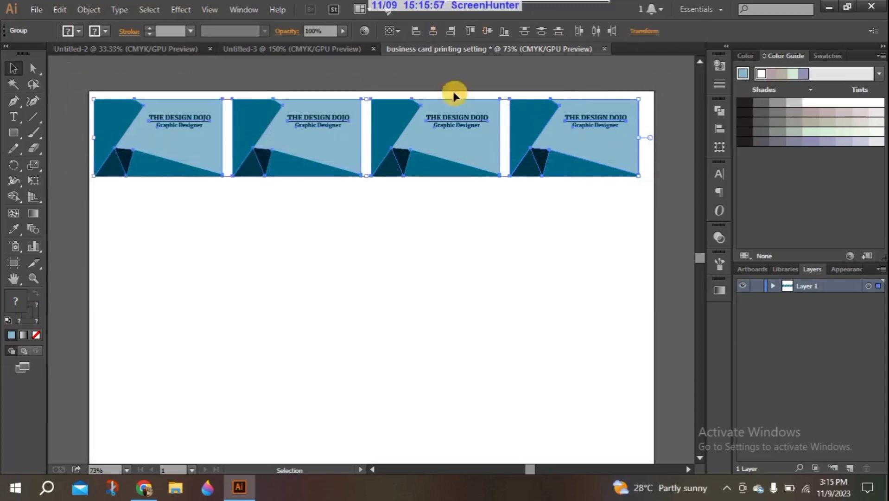
Copy the four-card row with Horizontal 0 and Vertical 2.25 in to make a second row
{"action": "left_click", "coordinate": [115, 9]}
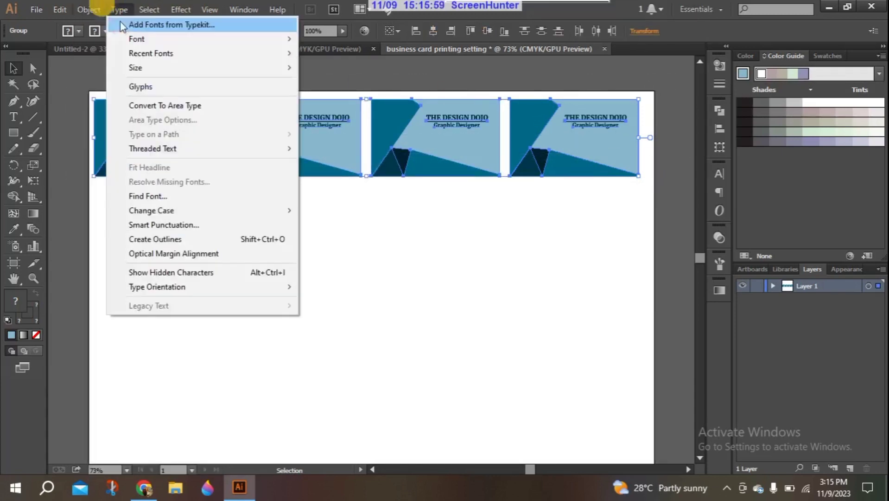
{"action": "mouse_move", "coordinate": [88, 9]}
{"action": "mouse_move", "coordinate": [100, 26]}
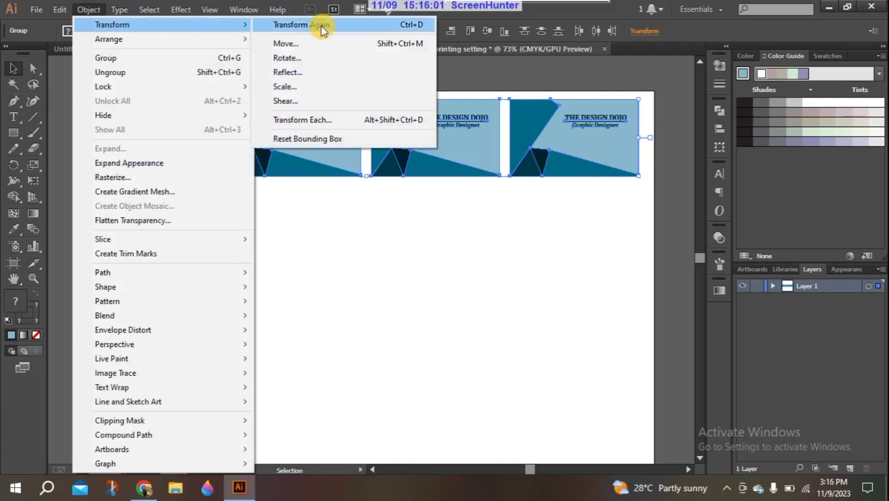
{"action": "left_click", "coordinate": [307, 44]}
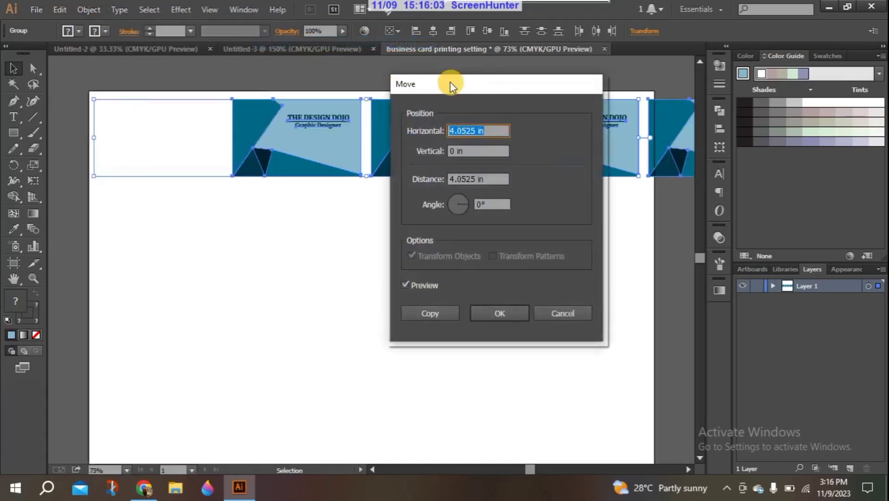
{"action": "left_click_drag", "start_coordinate": [450, 81], "coordinate": [469, 82]}
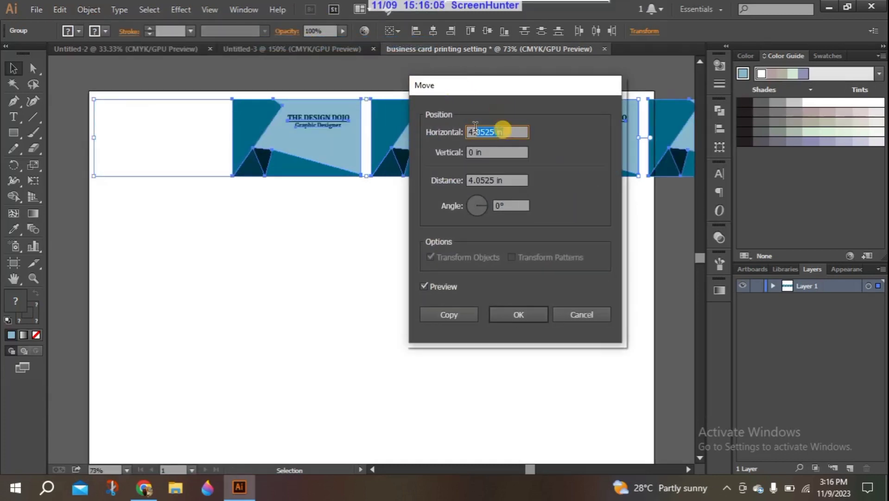
{"action": "key", "text": "BackSpace"}
{"action": "type", "text": "0"}
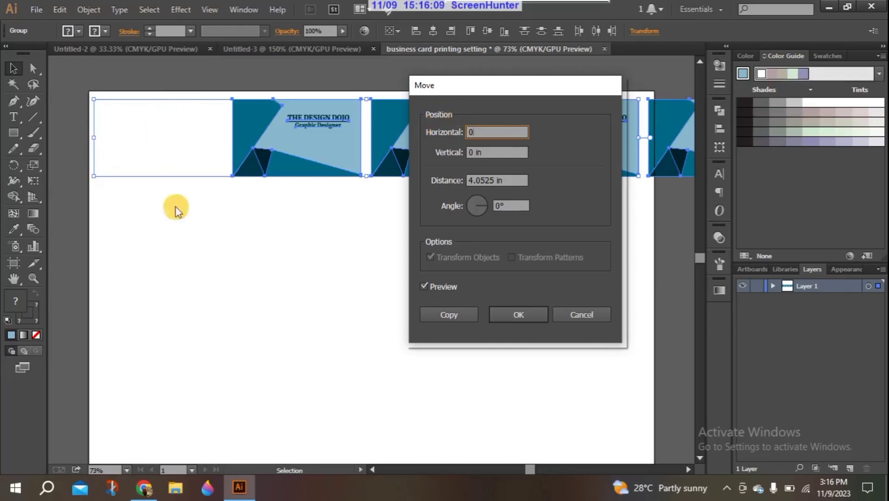
{"action": "double_click", "coordinate": [470, 152]}
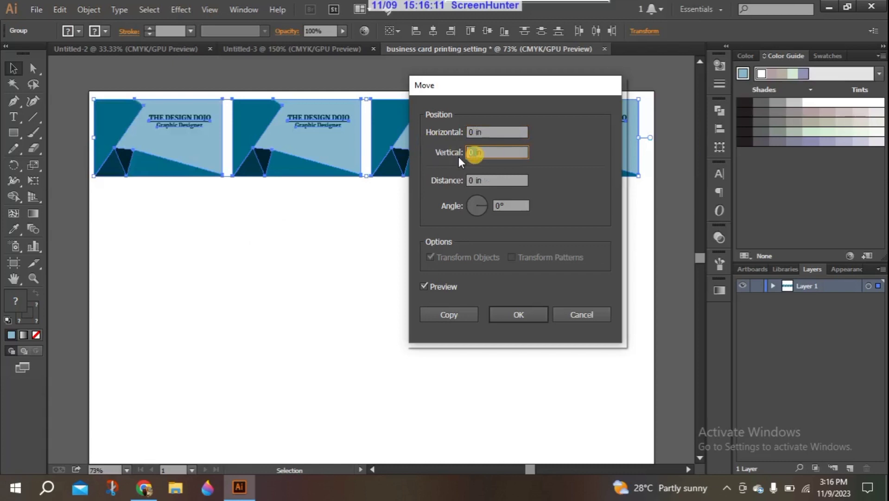
{"action": "type", "text": "2.25"}
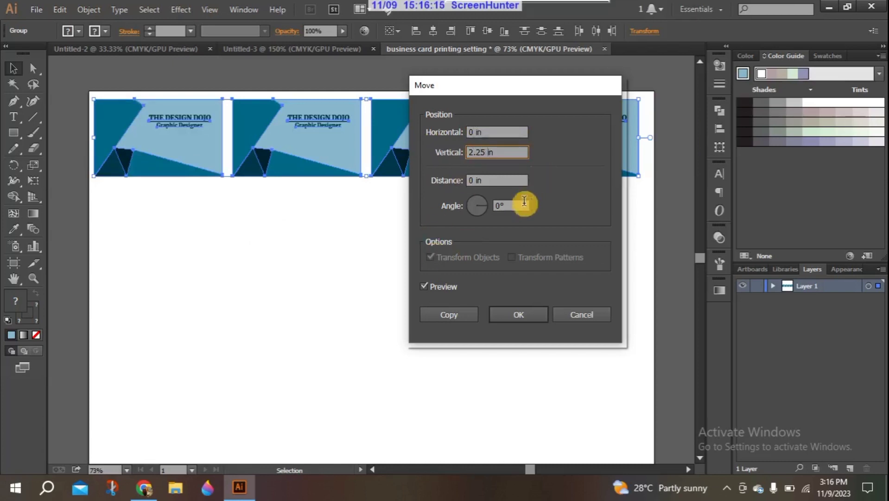
{"action": "left_click", "coordinate": [450, 314]}
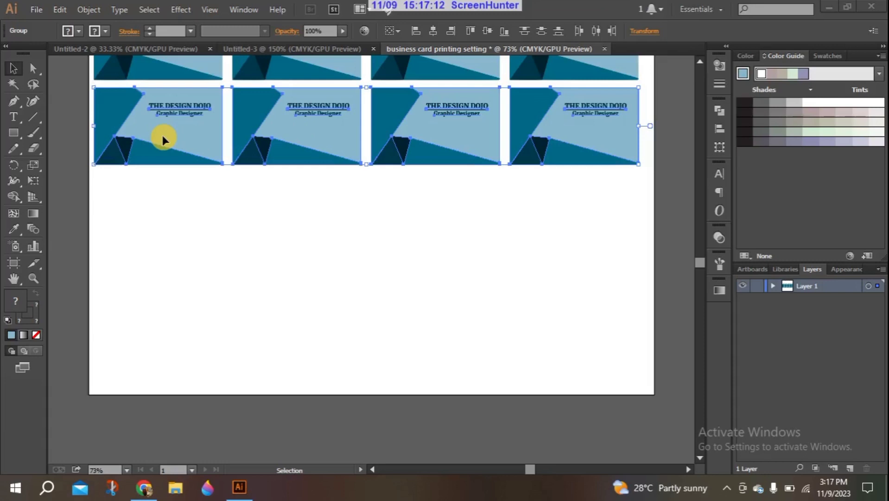
Repeat the move-copy to add the remaining rows, then marquee-select all sixteen cards
{"action": "key", "text": "ctrl+d"}
{"action": "key", "text": "ctrl+d"}
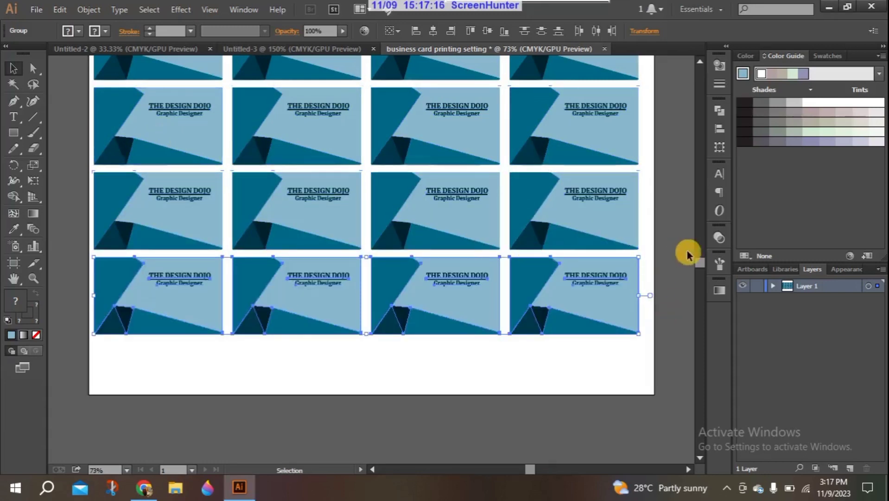
{"action": "left_click_drag", "start_coordinate": [697, 261], "coordinate": [697, 257]}
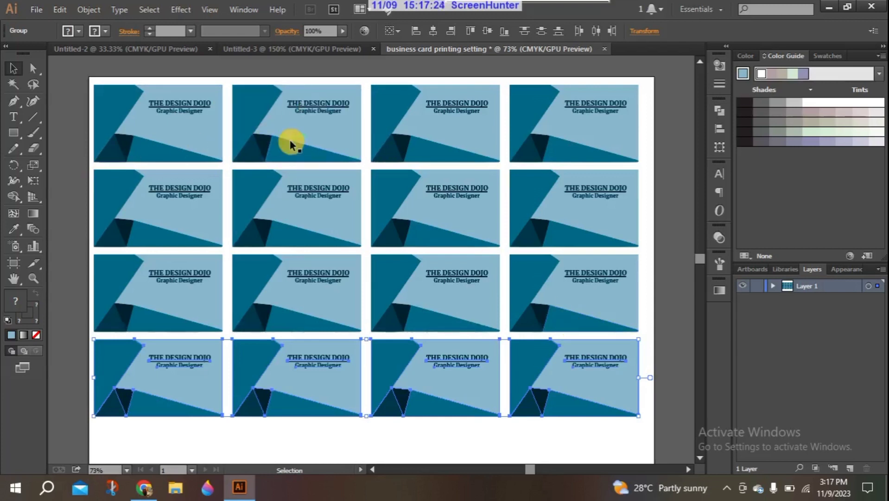
{"action": "left_click", "coordinate": [84, 9]}
{"action": "left_click", "coordinate": [107, 65]}
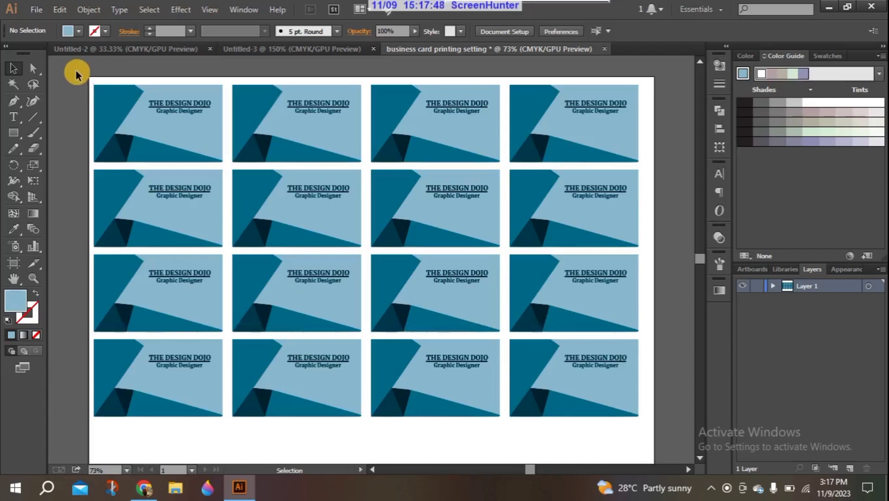
{"action": "left_click_drag", "start_coordinate": [76, 72], "coordinate": [668, 416]}
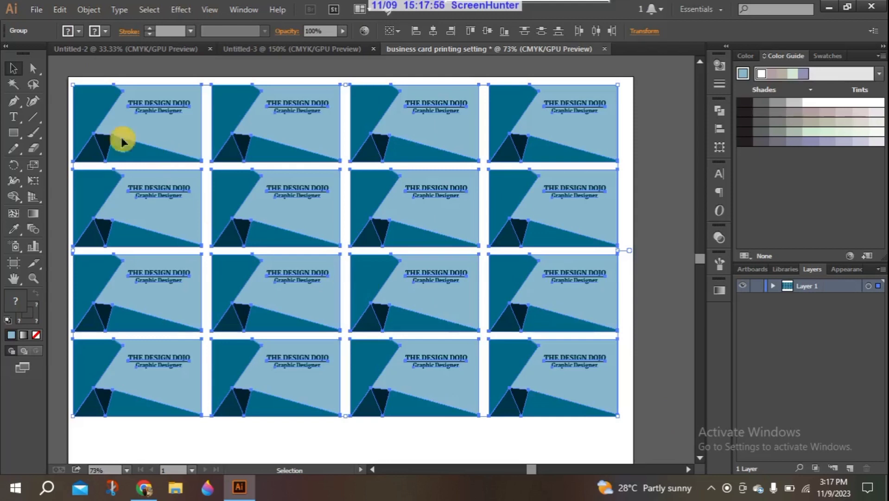
Apply Effect > Crop Marks to the selected sixteen-card grid
{"action": "left_click", "coordinate": [89, 10]}
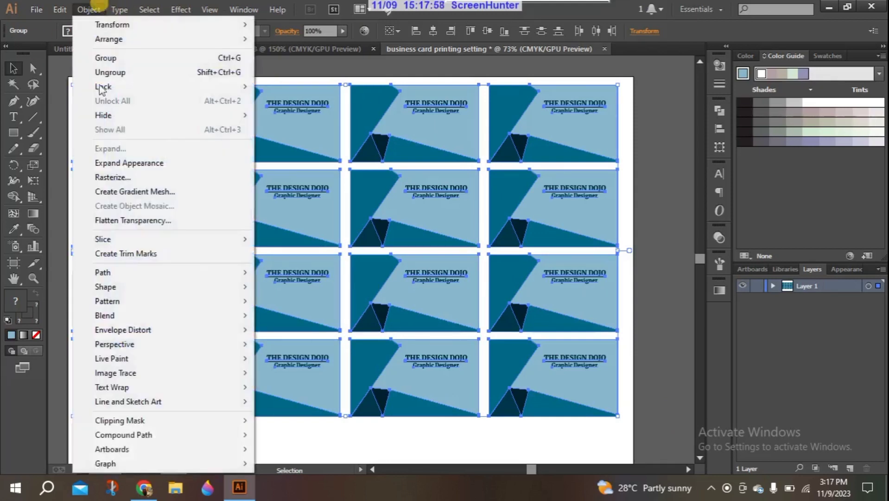
{"action": "left_click", "coordinate": [176, 8]}
{"action": "left_click", "coordinate": [176, 8]}
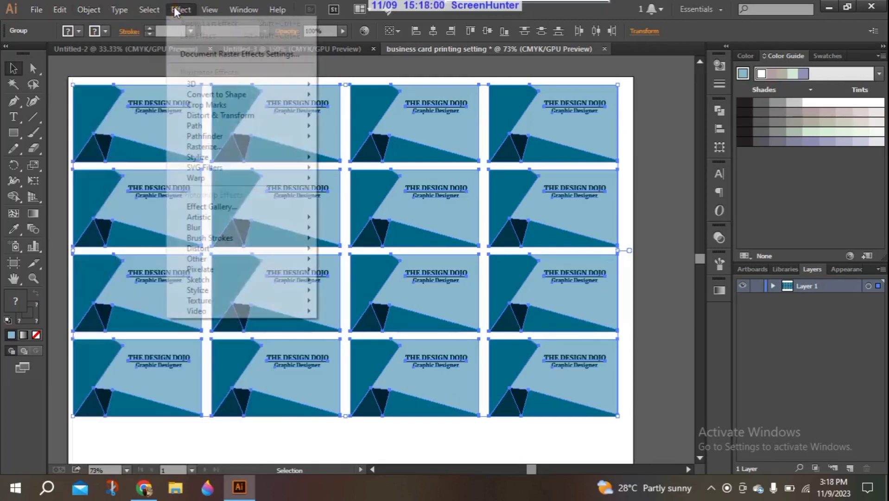
{"action": "left_click", "coordinate": [216, 104]}
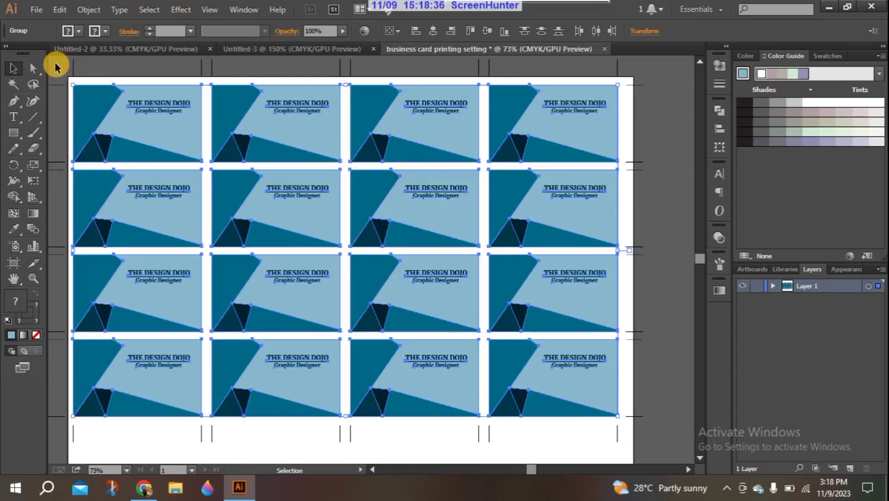
Group the sixteen selected cards with Ctrl+G
{"action": "scroll", "coordinate": [695, 433], "scroll_direction": "right", "scroll_amount": 2}
{"action": "scroll", "coordinate": [649, 441], "scroll_direction": "down", "scroll_amount": 2}
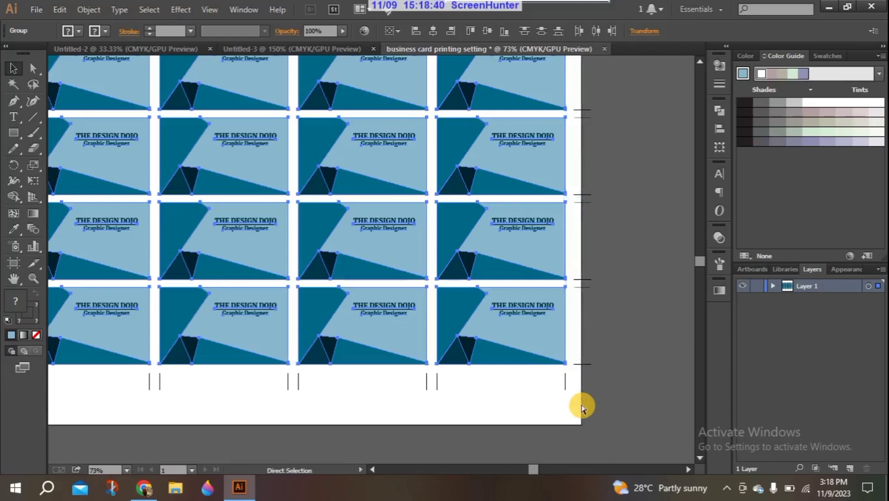
{"action": "key", "text": "ctrl+g"}
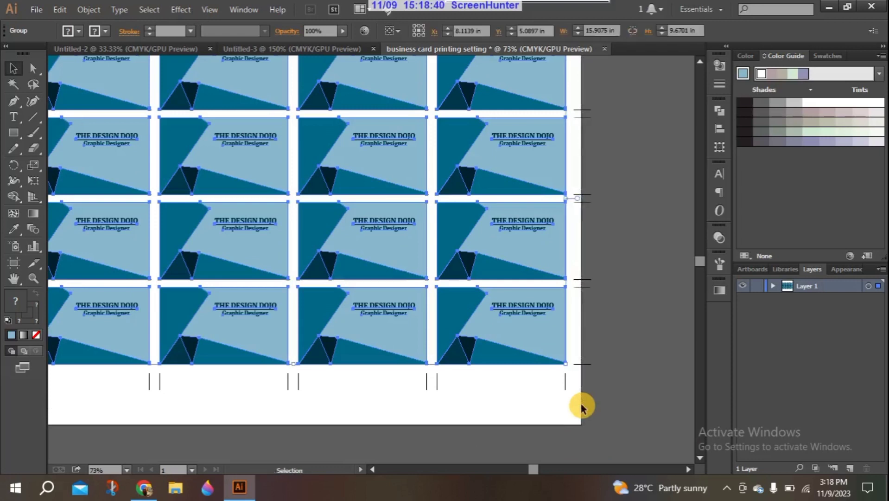
In the Align panel, set Align To Artboard and centre the grid horizontally and vertically
{"action": "left_click", "coordinate": [718, 107]}
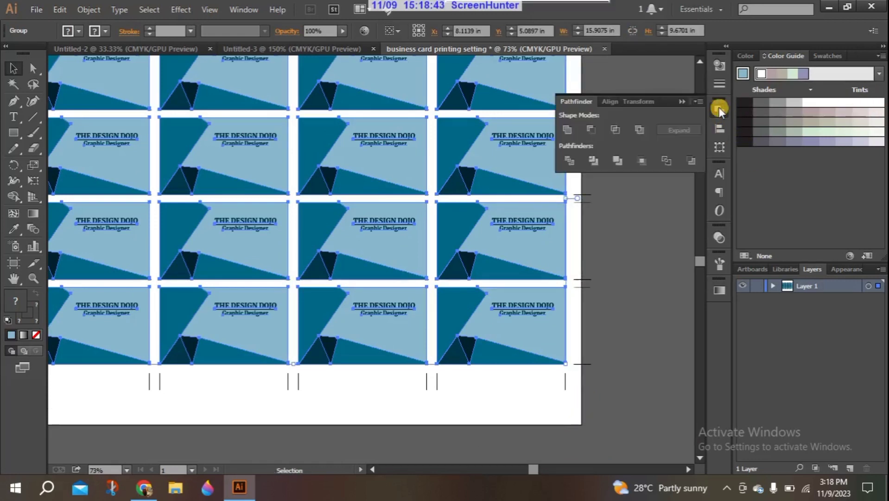
{"action": "left_click", "coordinate": [608, 100]}
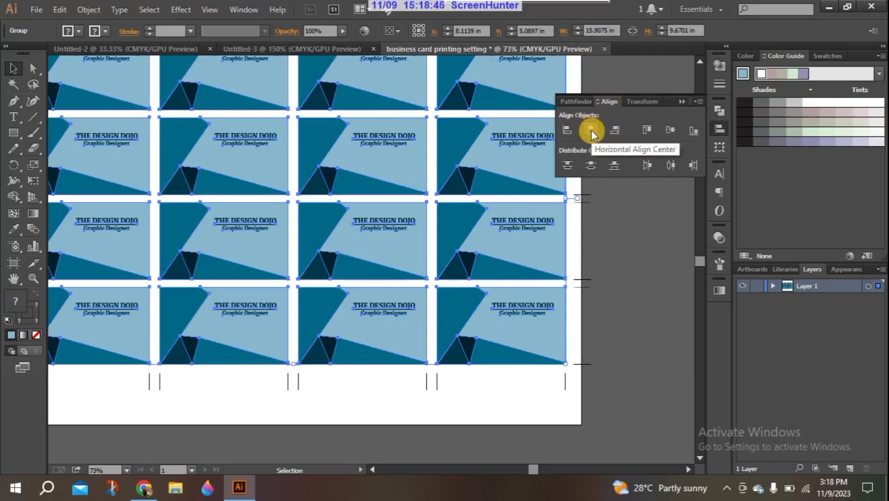
{"action": "left_click", "coordinate": [714, 133]}
{"action": "left_click", "coordinate": [714, 133]}
{"action": "left_click", "coordinate": [698, 101]}
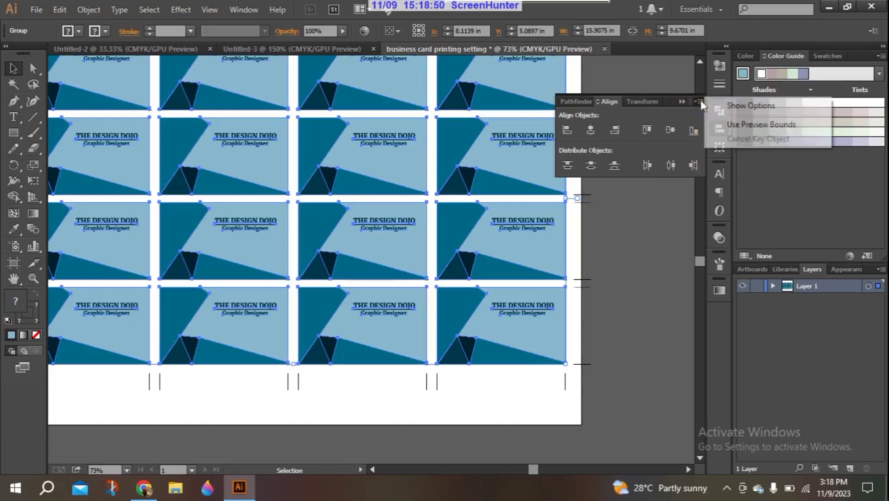
{"action": "left_click", "coordinate": [725, 106]}
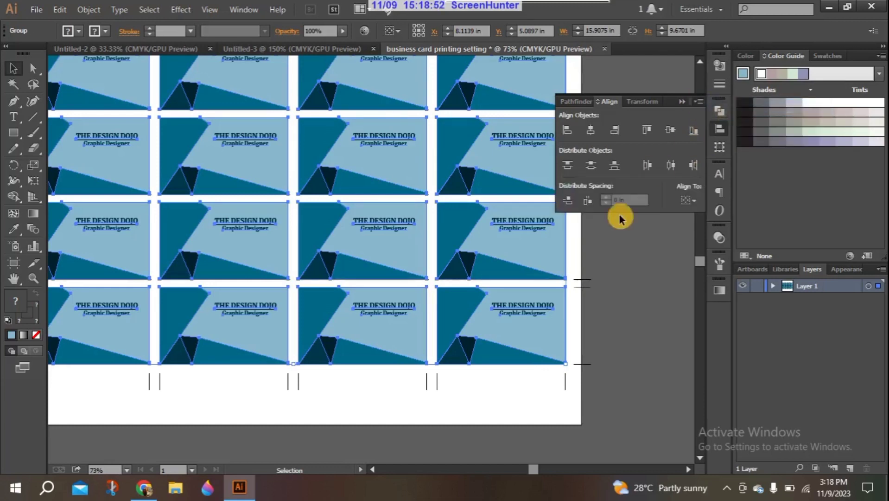
{"action": "left_click", "coordinate": [690, 198]}
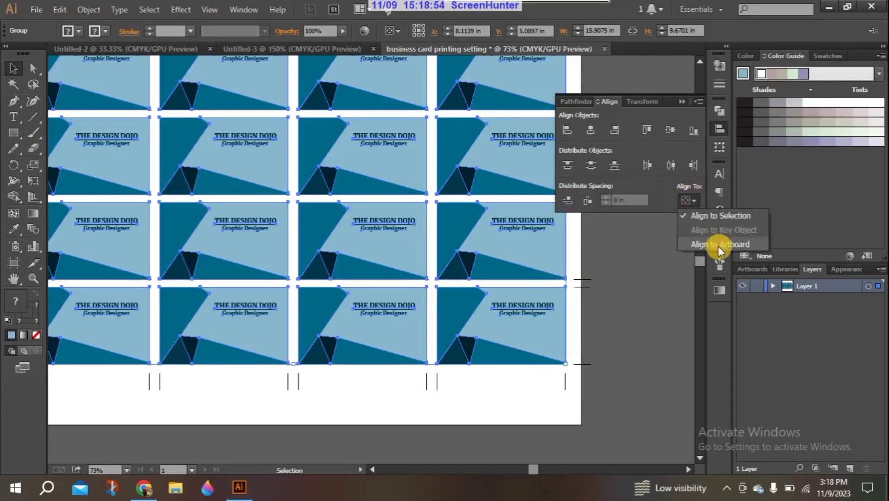
{"action": "left_click", "coordinate": [718, 244]}
{"action": "left_click", "coordinate": [610, 132]}
{"action": "left_click", "coordinate": [591, 126]}
{"action": "left_click", "coordinate": [674, 125]}
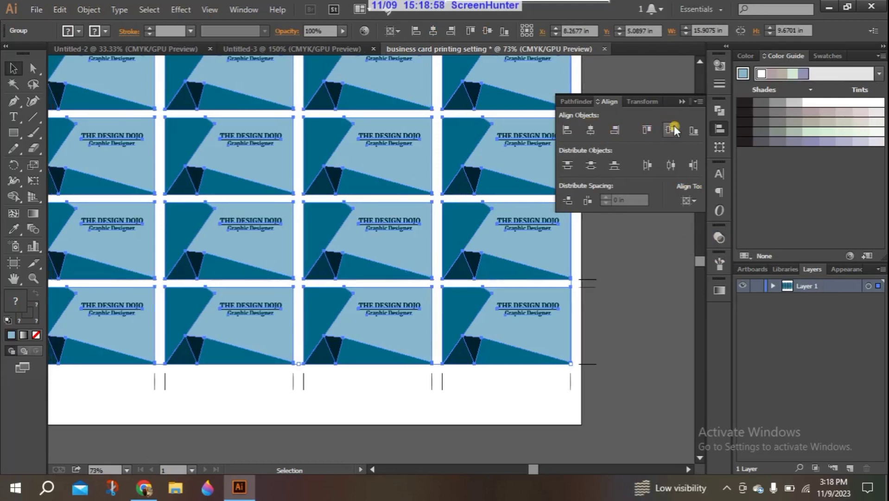
{"action": "left_click", "coordinate": [674, 253]}
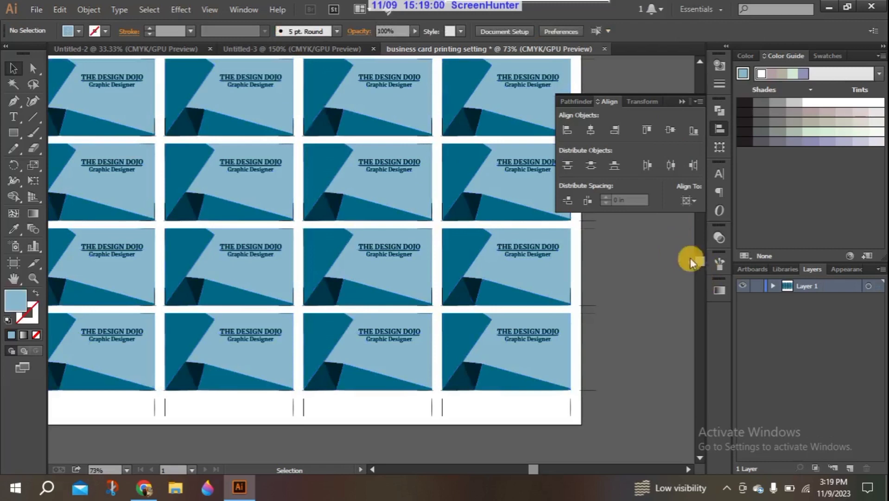
Collapse the Align panel, fit the artboard, and zoom to 150% on the card edges
{"action": "left_click", "coordinate": [681, 101]}
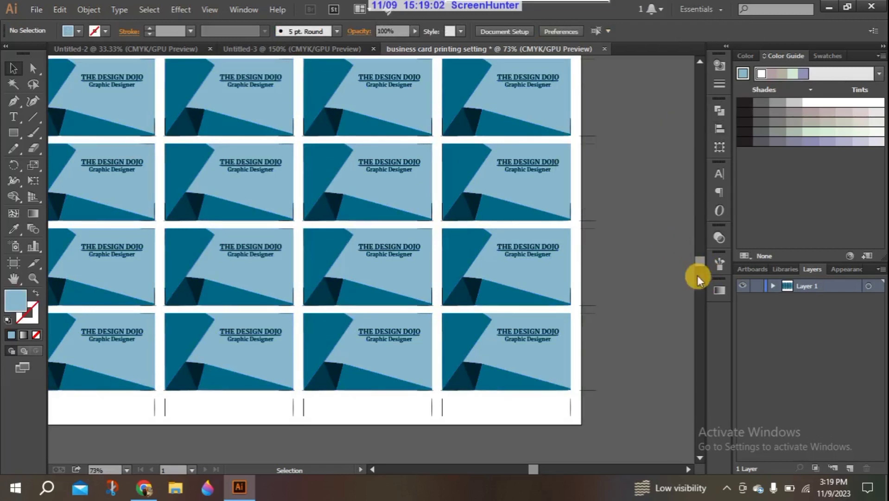
{"action": "scroll", "coordinate": [698, 275], "scroll_direction": "down", "scroll_amount": 5}
{"action": "key", "text": "ctrl+0"}
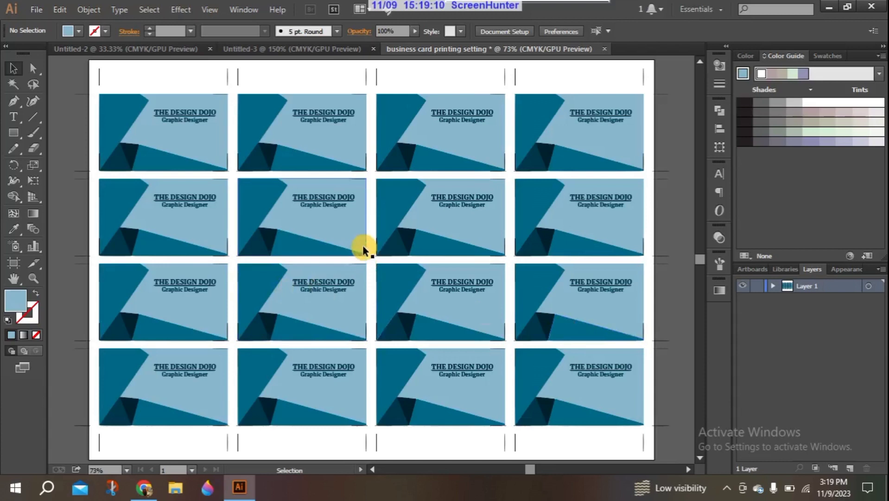
{"action": "left_click", "coordinate": [35, 279]}
{"action": "left_click_drag", "start_coordinate": [226, 279], "coordinate": [276, 169]}
{"action": "left_click_drag", "start_coordinate": [237, 330], "coordinate": [266, 224]}
{"action": "left_click", "coordinate": [266, 225]}
{"action": "left_click", "coordinate": [14, 68]}
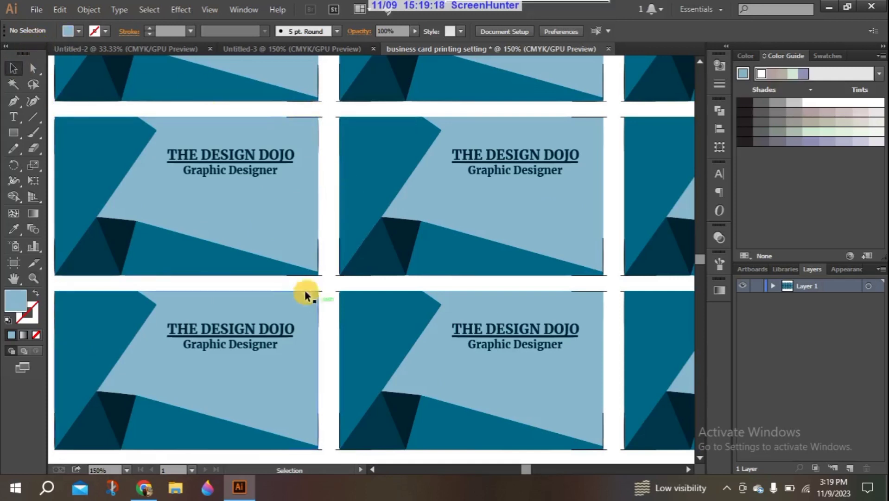